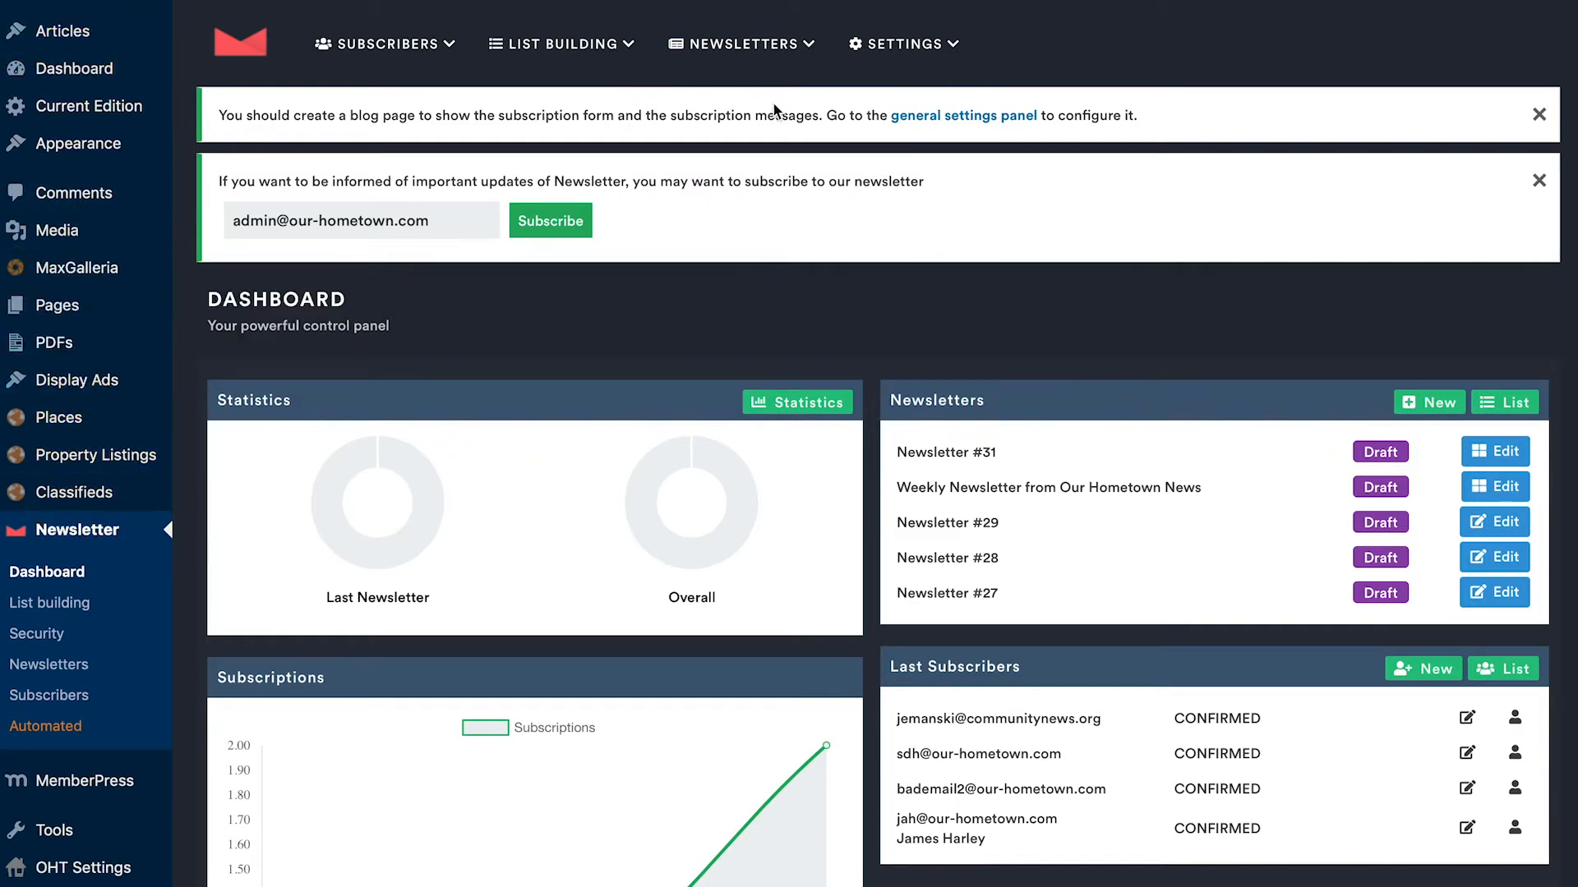
Step: Open the Automated Newsletters page and bring up its list of channels
mouse_move(754, 56)
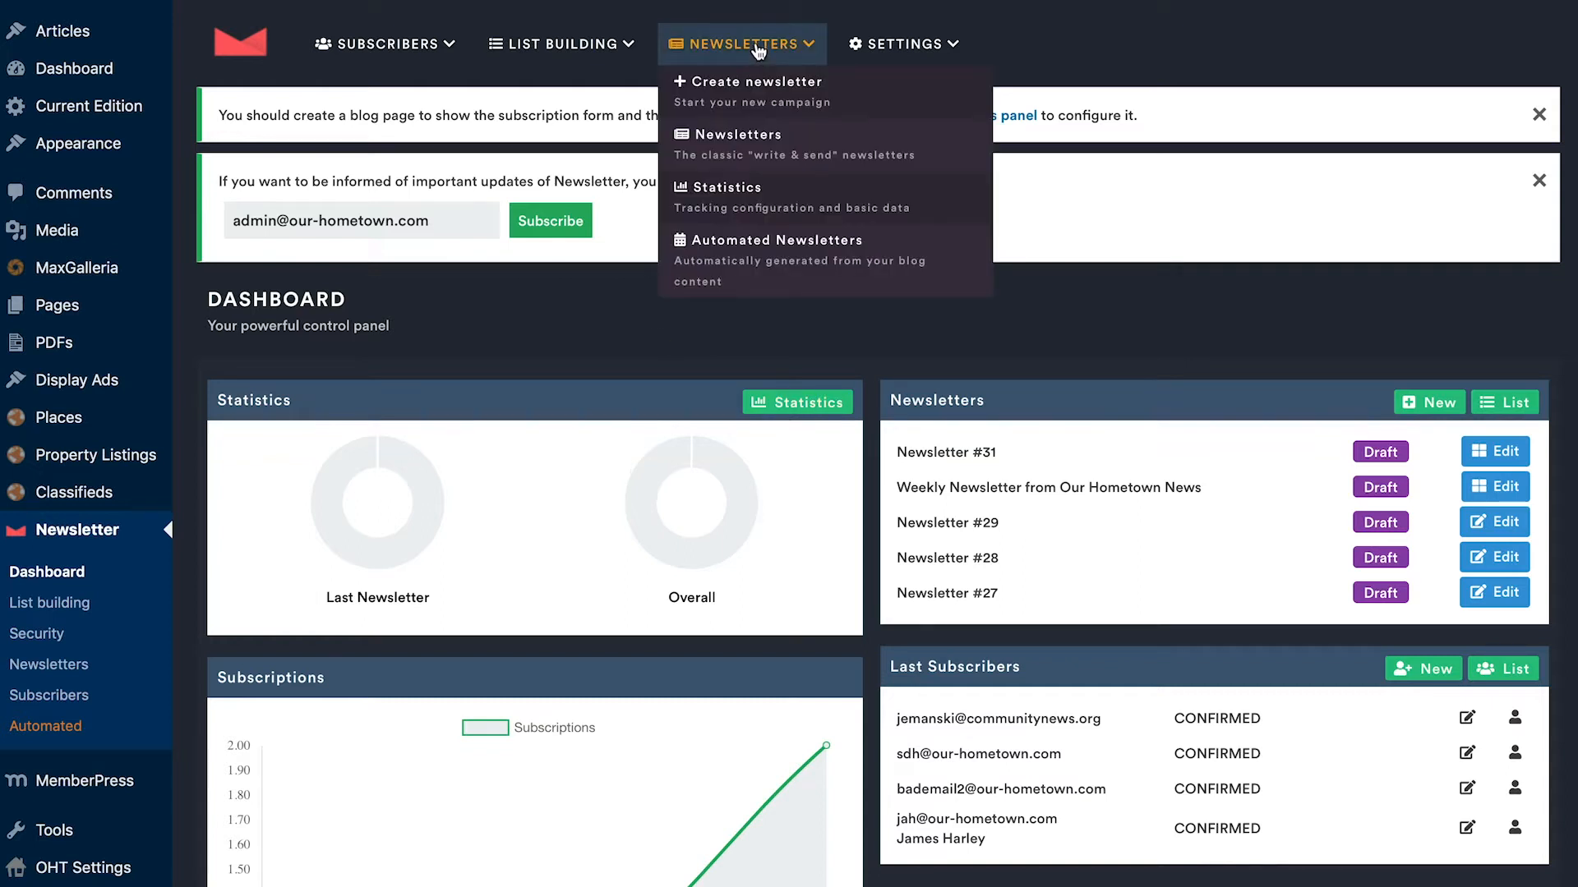
left_click(752, 276)
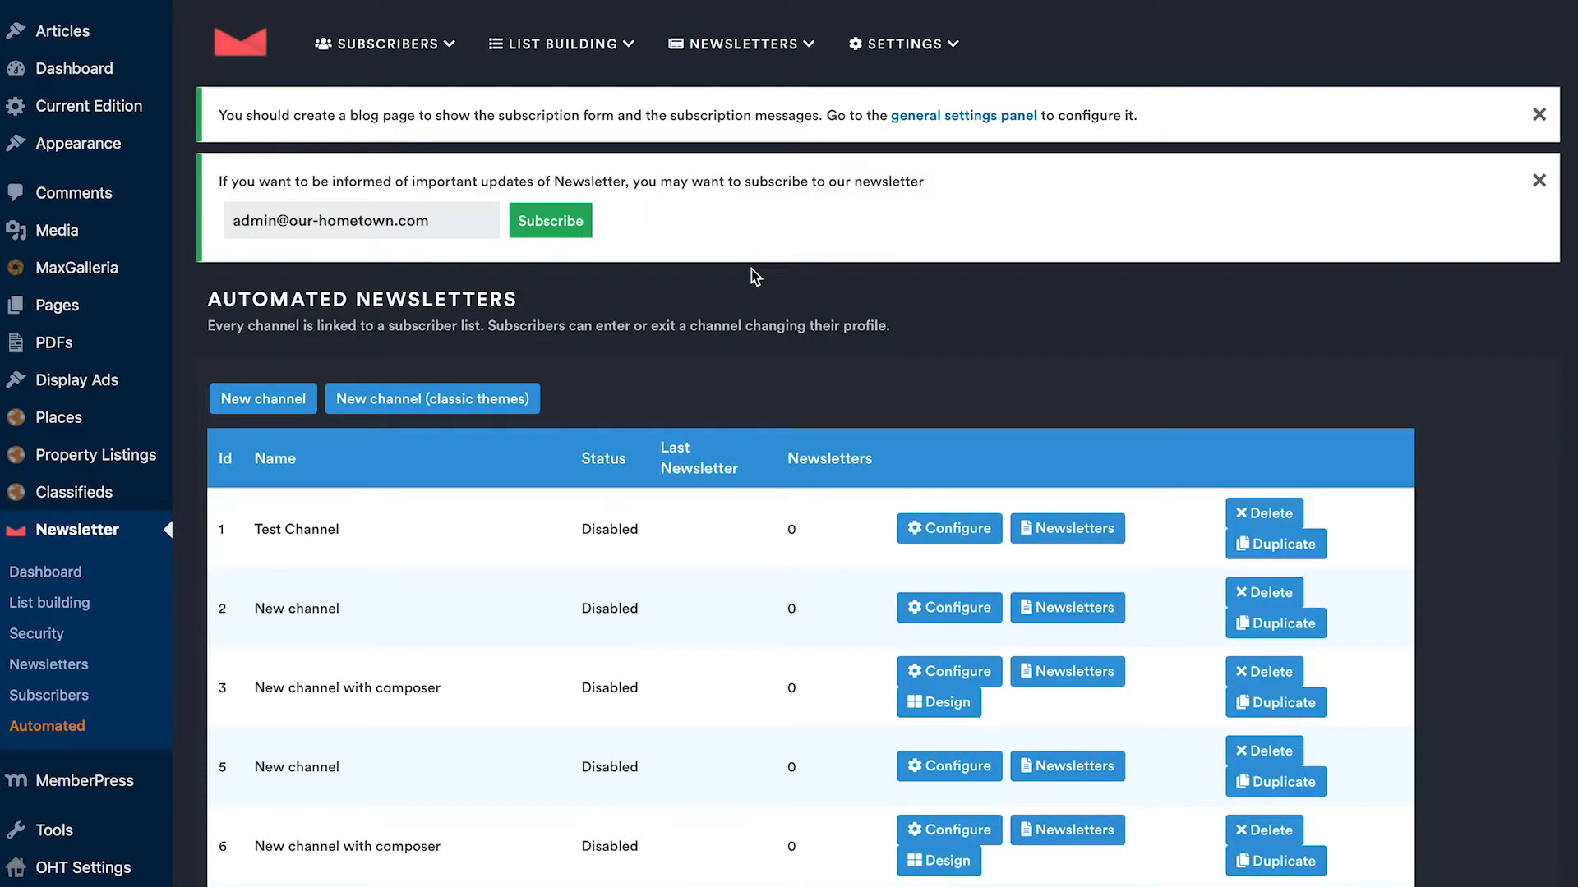
scroll(751, 276, "down", 3)
scroll(742, 355, "down", 1)
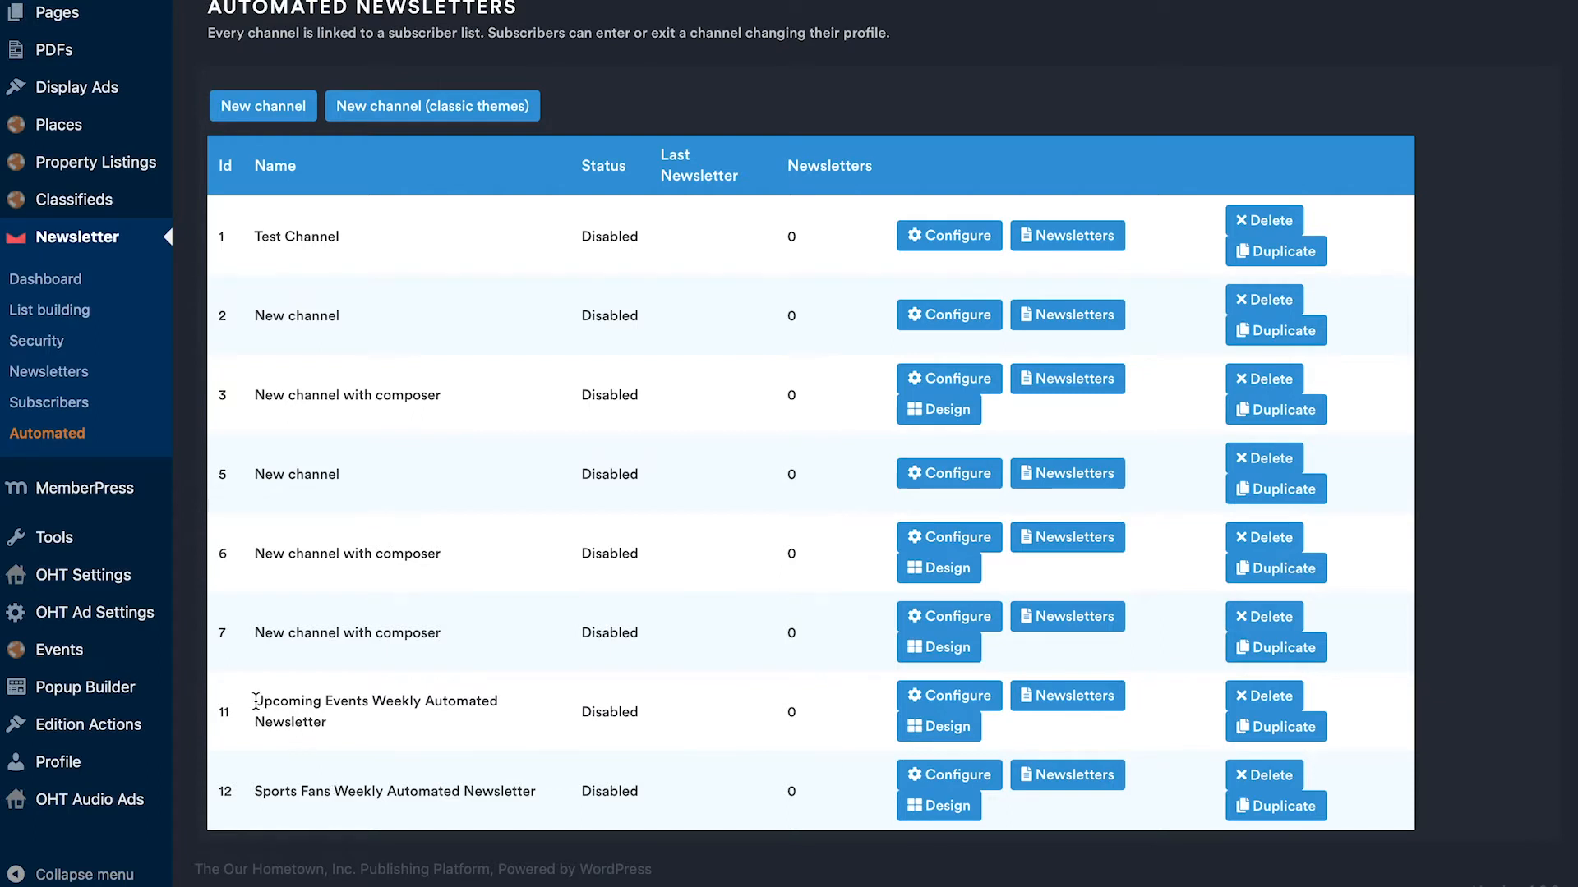
Step: Create a new automated newsletter channel with the composer
left_click(275, 115)
scroll(390, 567, "down", 5)
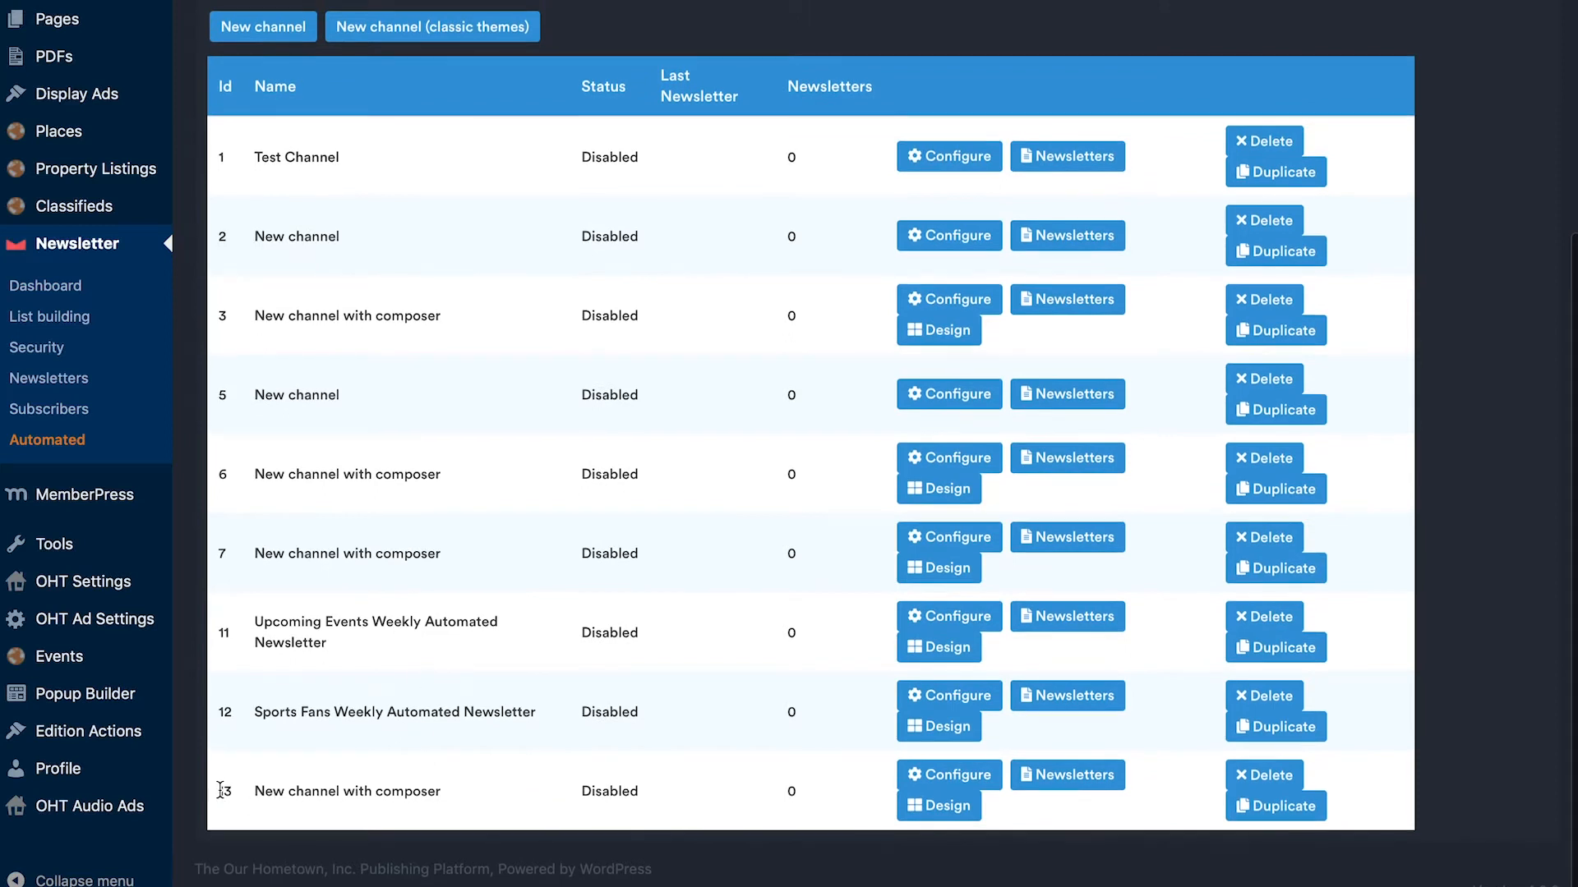
left_click_drag(228, 157, 241, 538)
left_click(241, 542)
Step: Delete the "New channel with composer" entry with ID 13 and confirm the deletion
left_click_drag(220, 791, 453, 801)
left_click(453, 801)
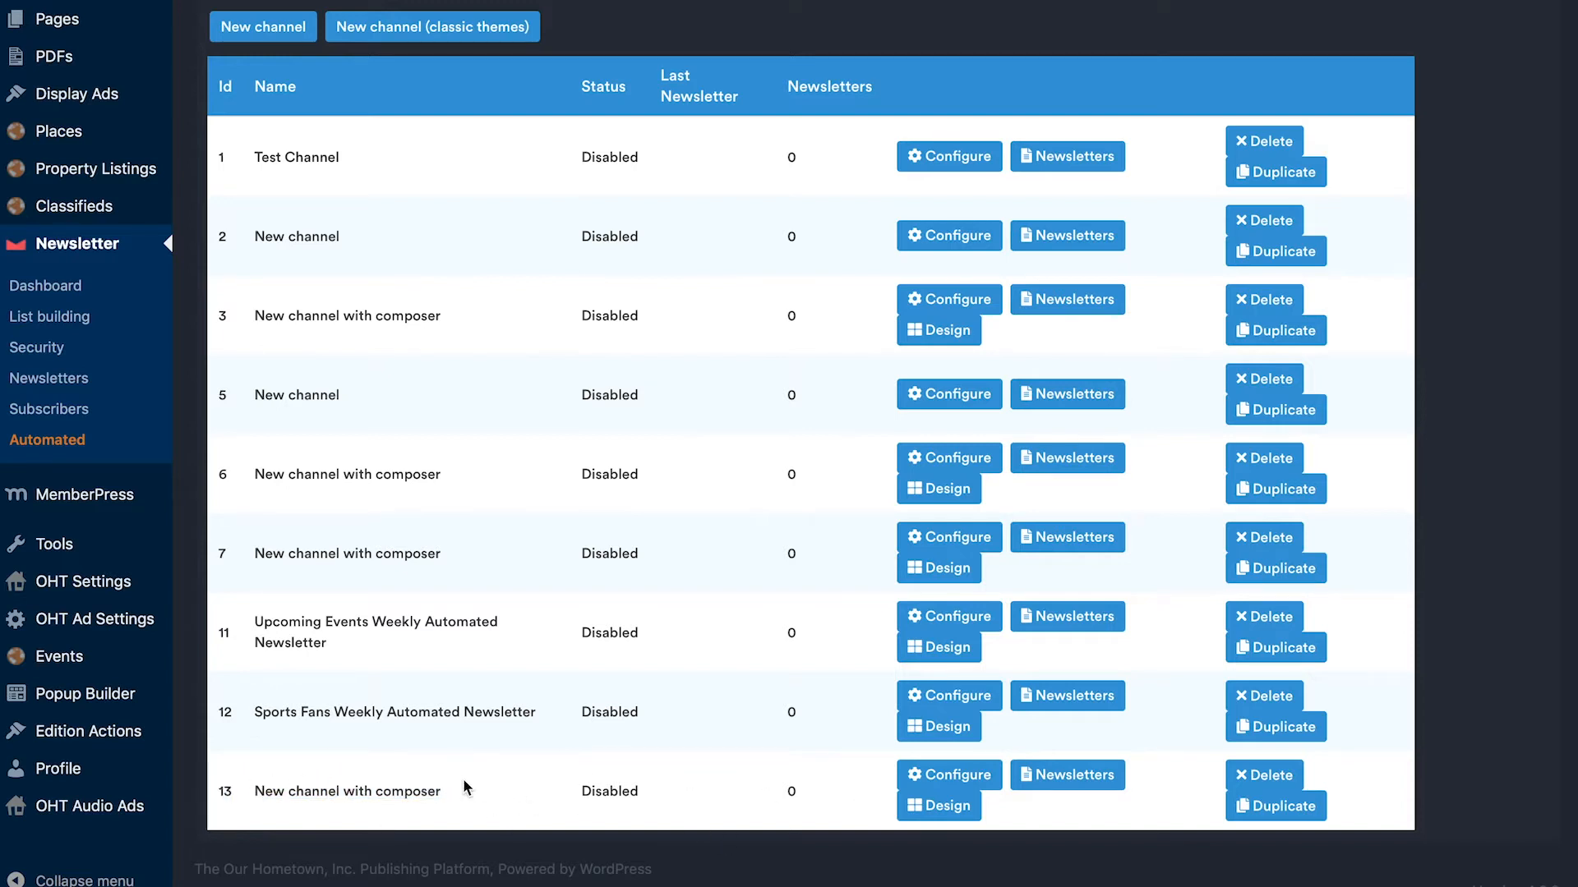
left_click(1269, 777)
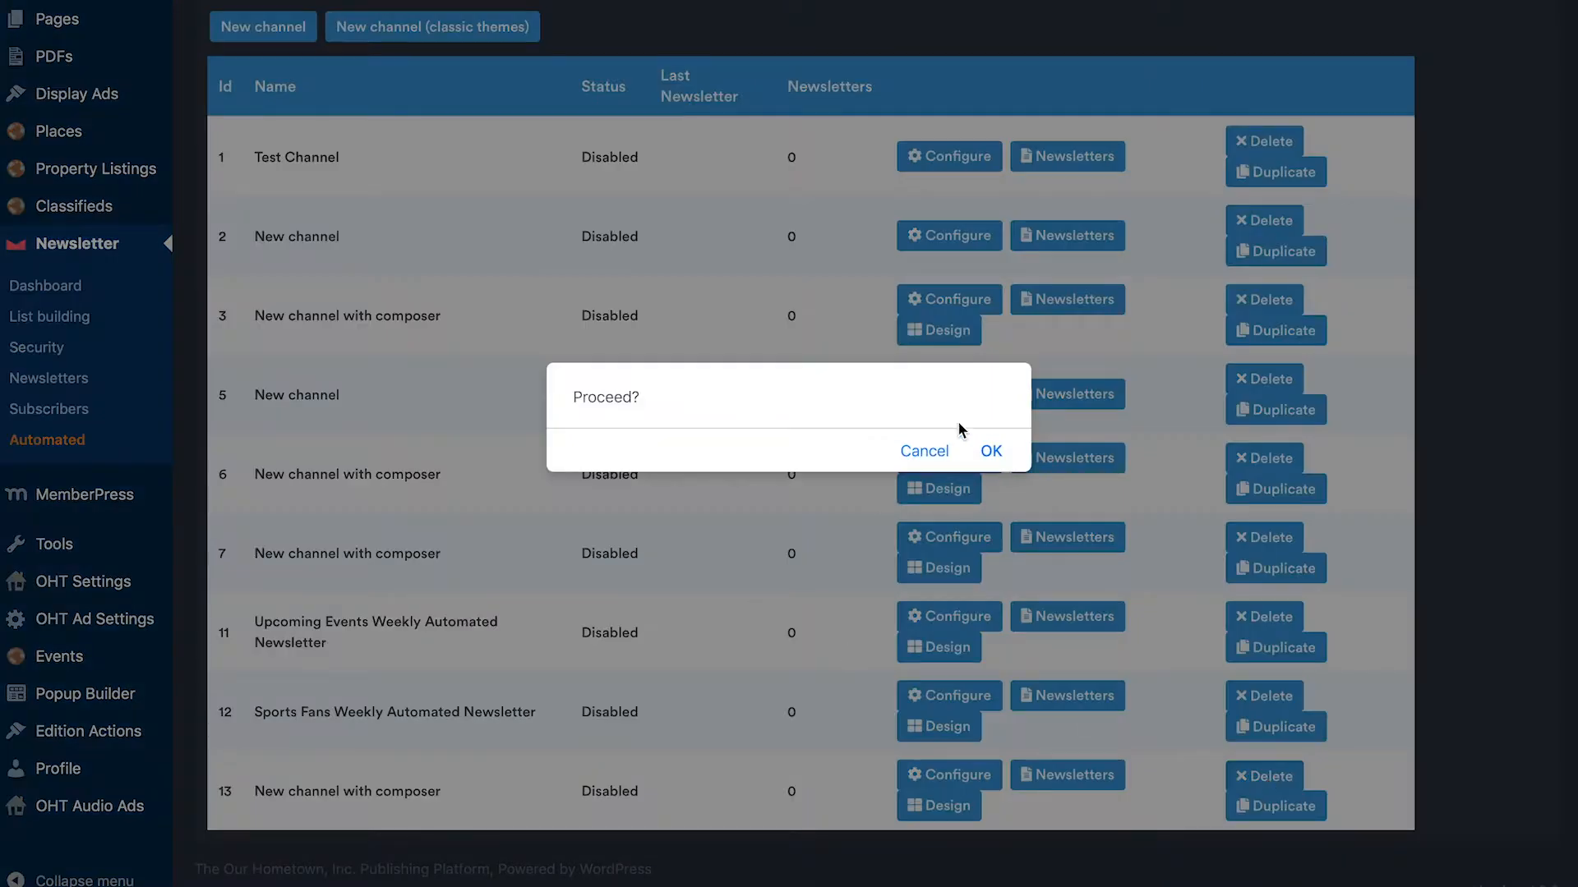
left_click(991, 453)
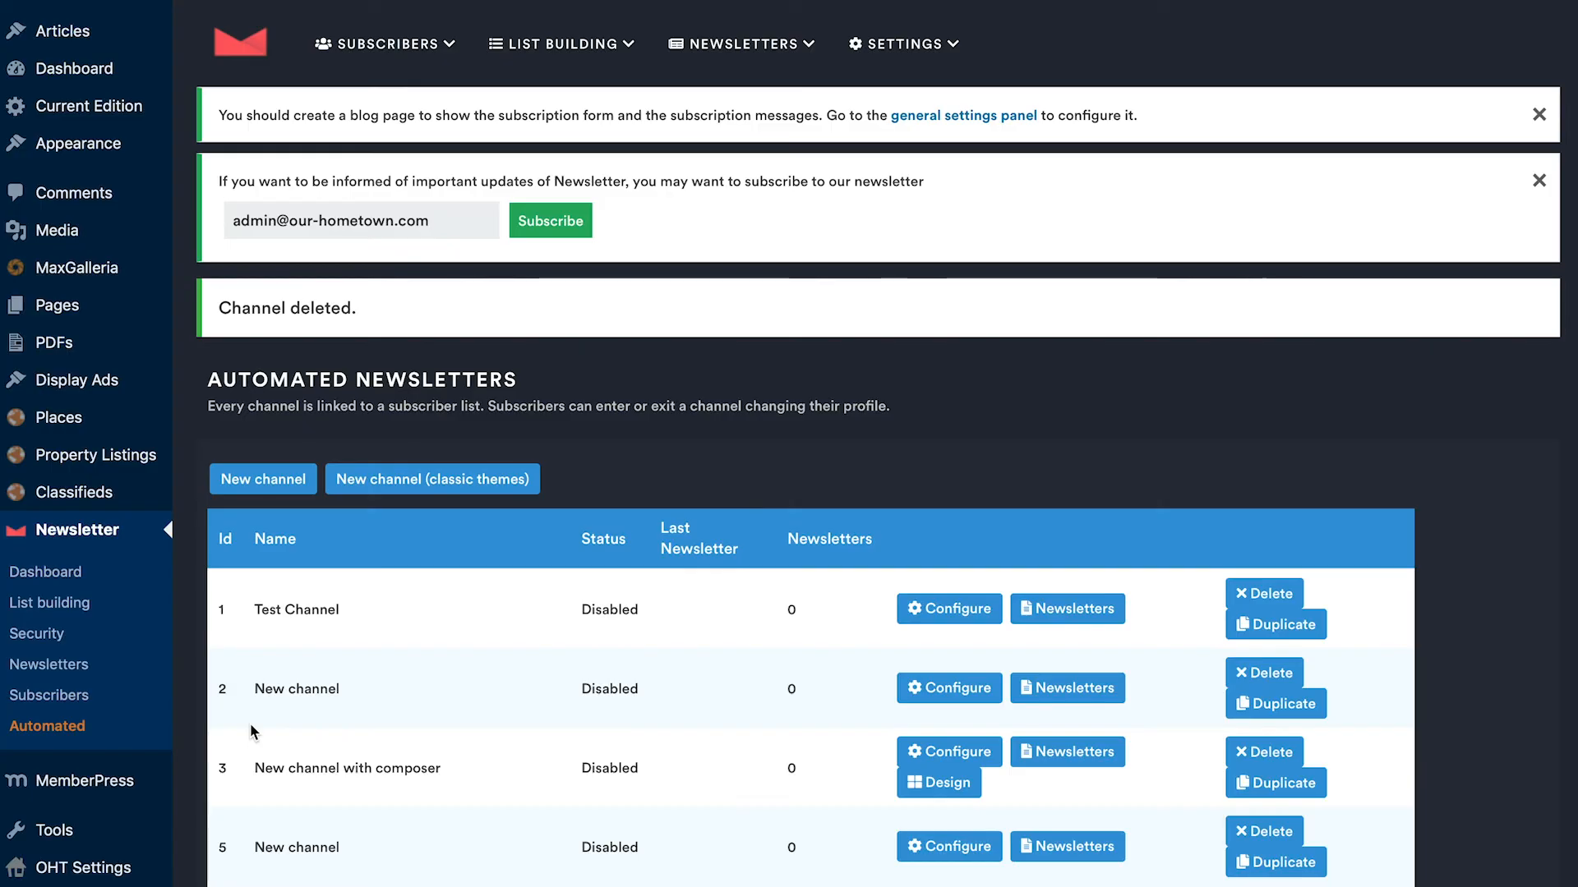
Step: Open the configuration of the "Upcoming Events Weekly Automated Newsletter" channel
scroll(249, 723, "down", 5)
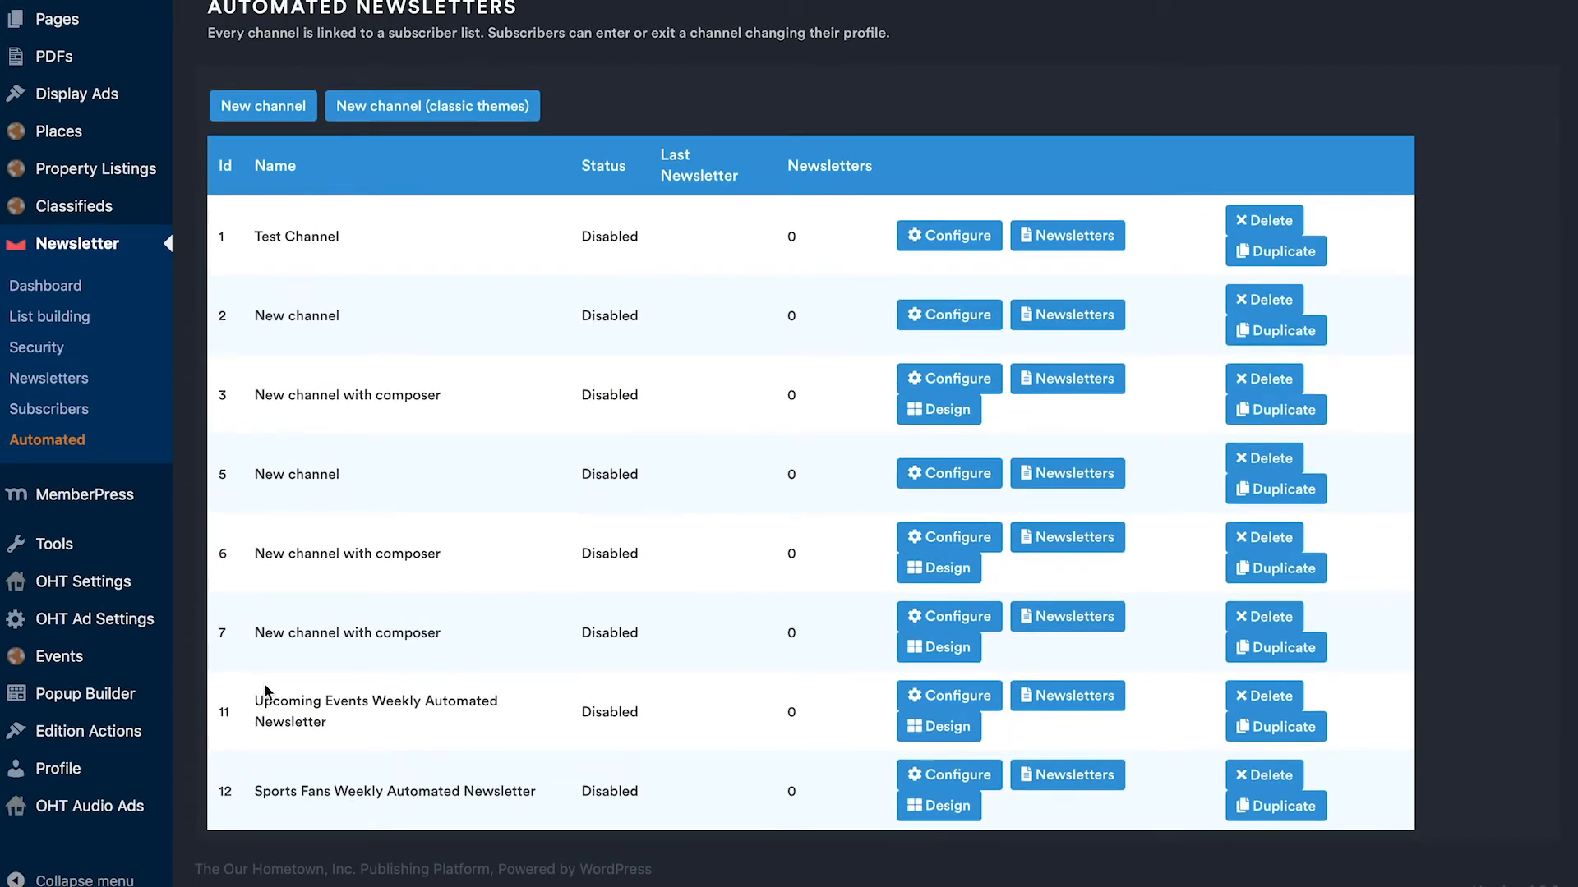
left_click_drag(219, 712, 365, 723)
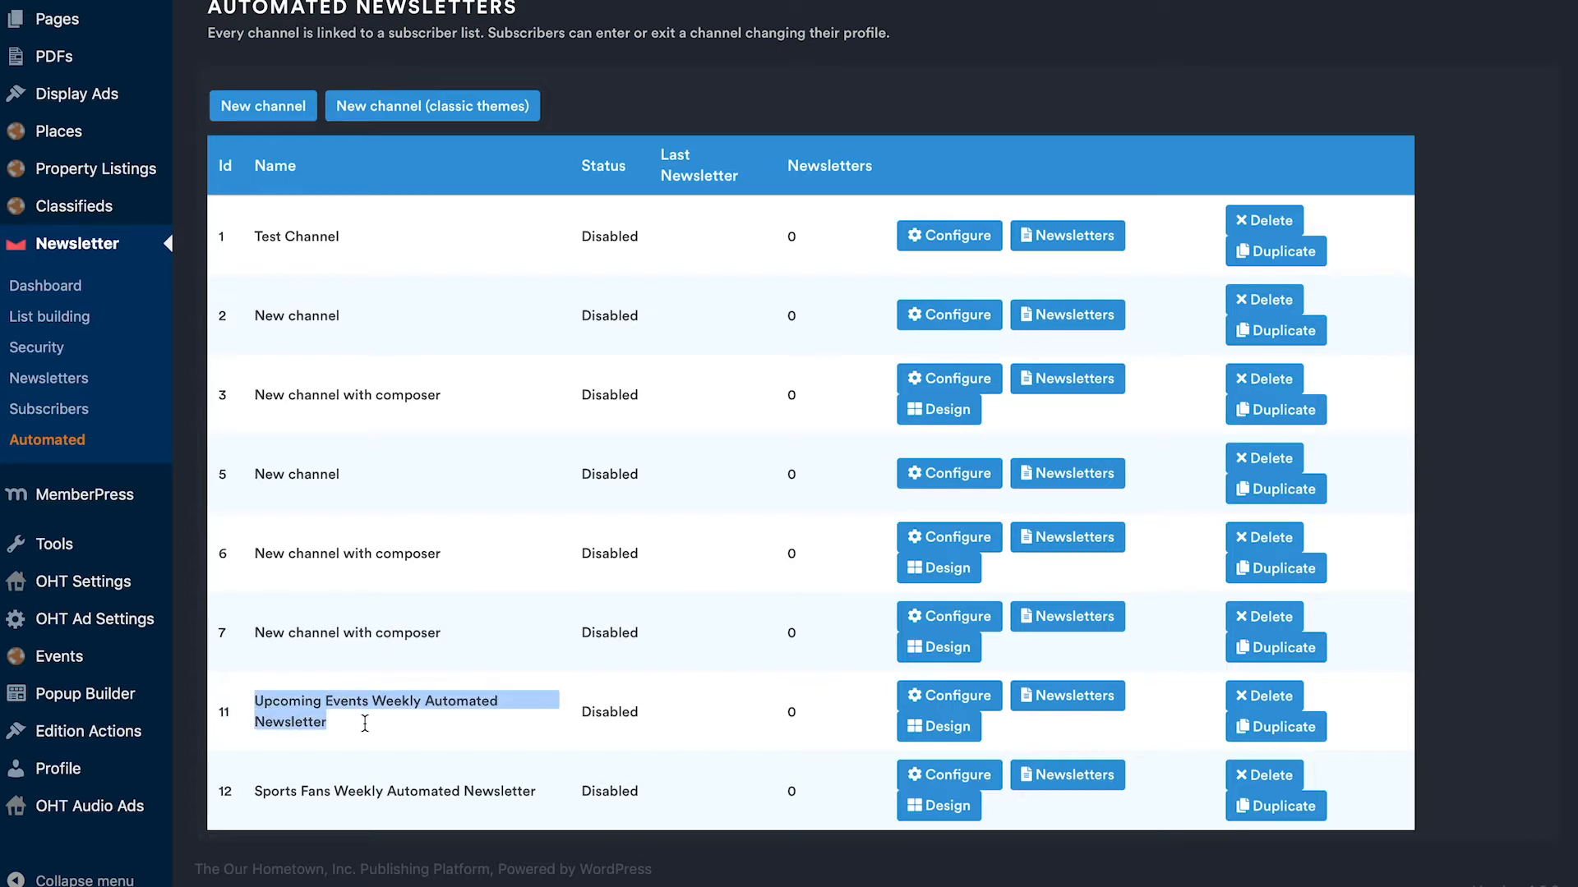
left_click(365, 723)
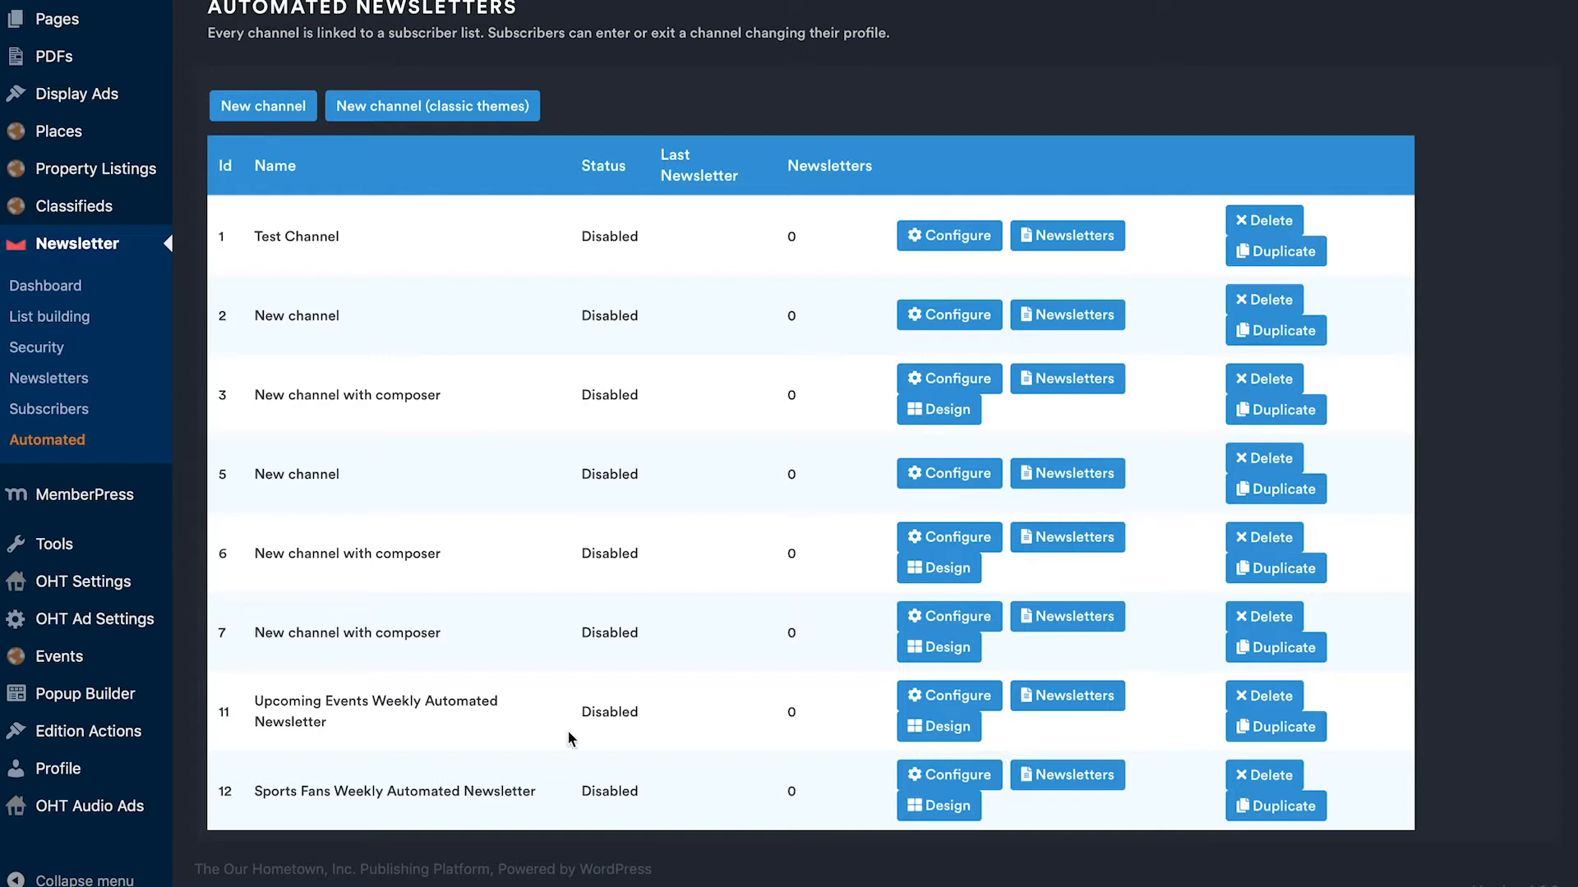
left_click(944, 698)
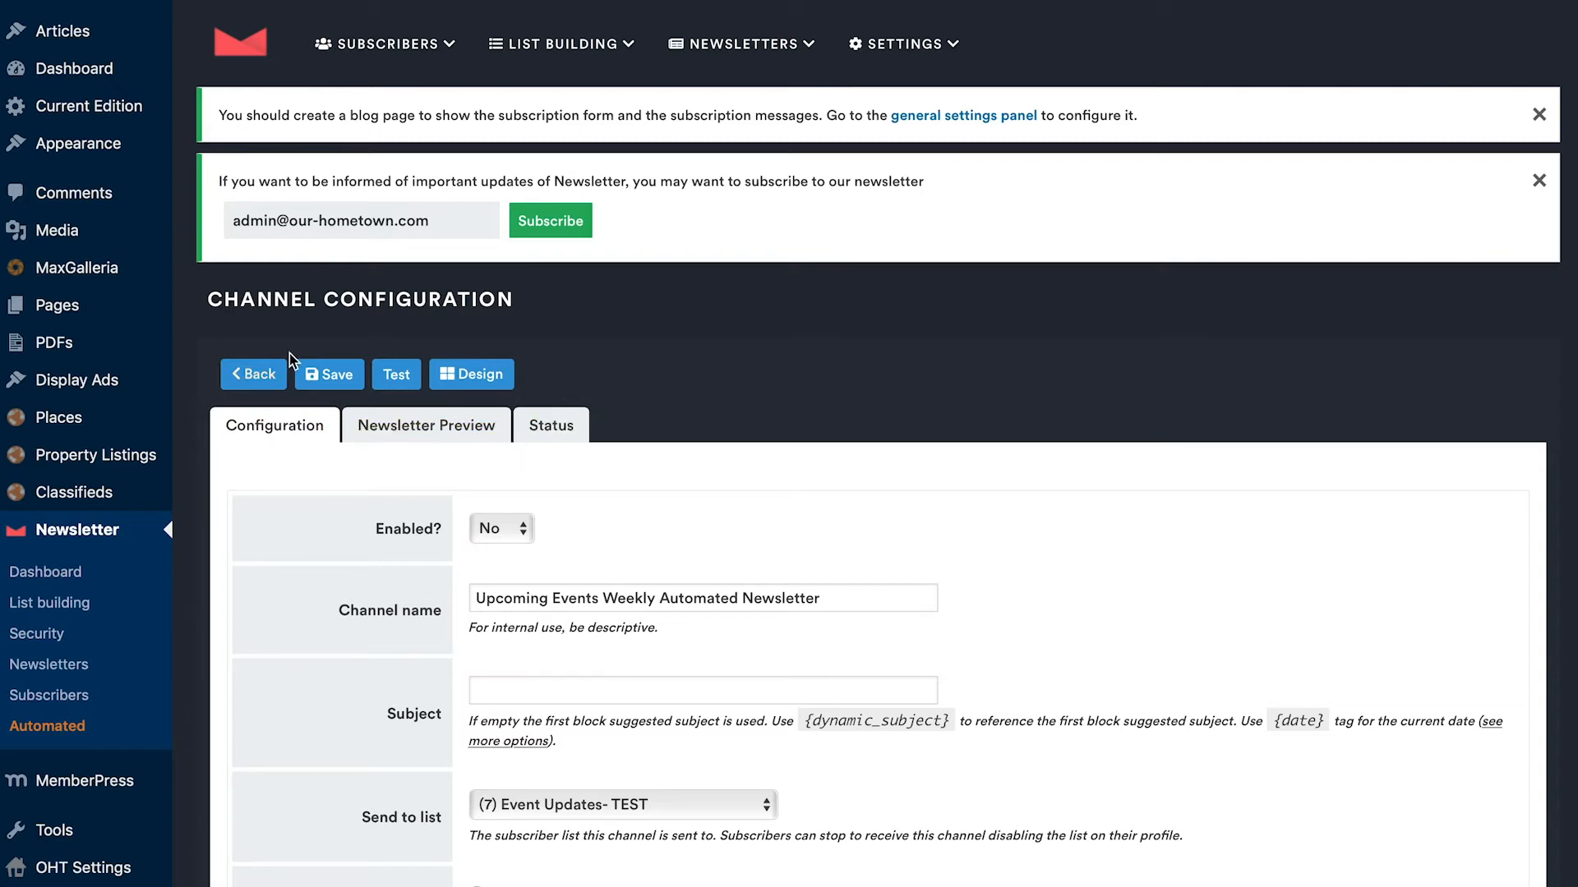
Step: Review the channel's configuration fields, focusing on the channel name
scroll(493, 411, "down", 3)
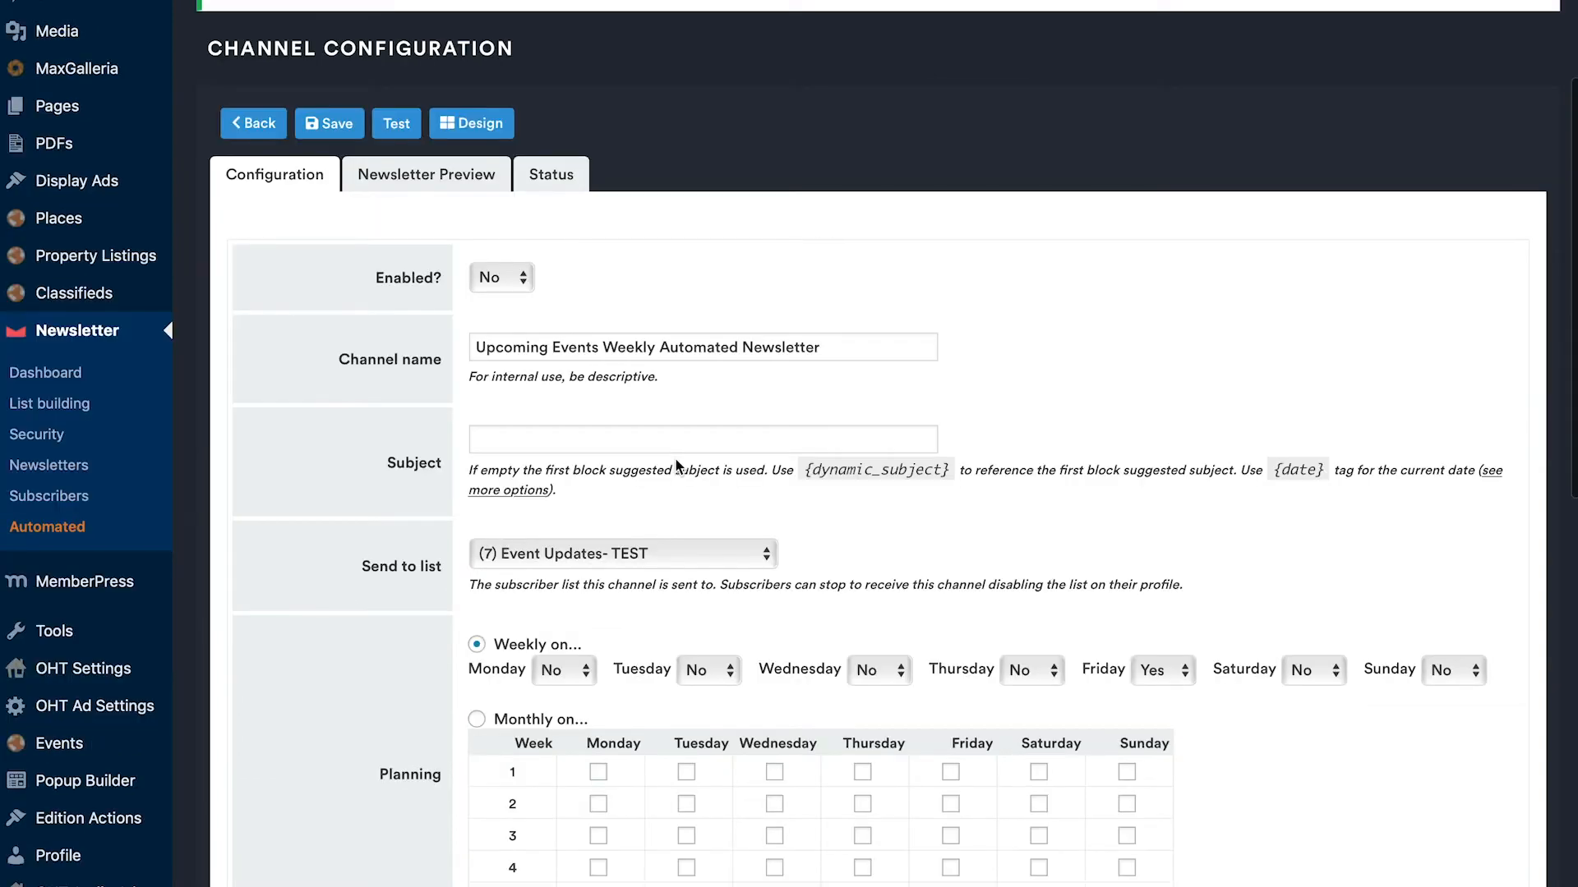
scroll(676, 465, "down", 1)
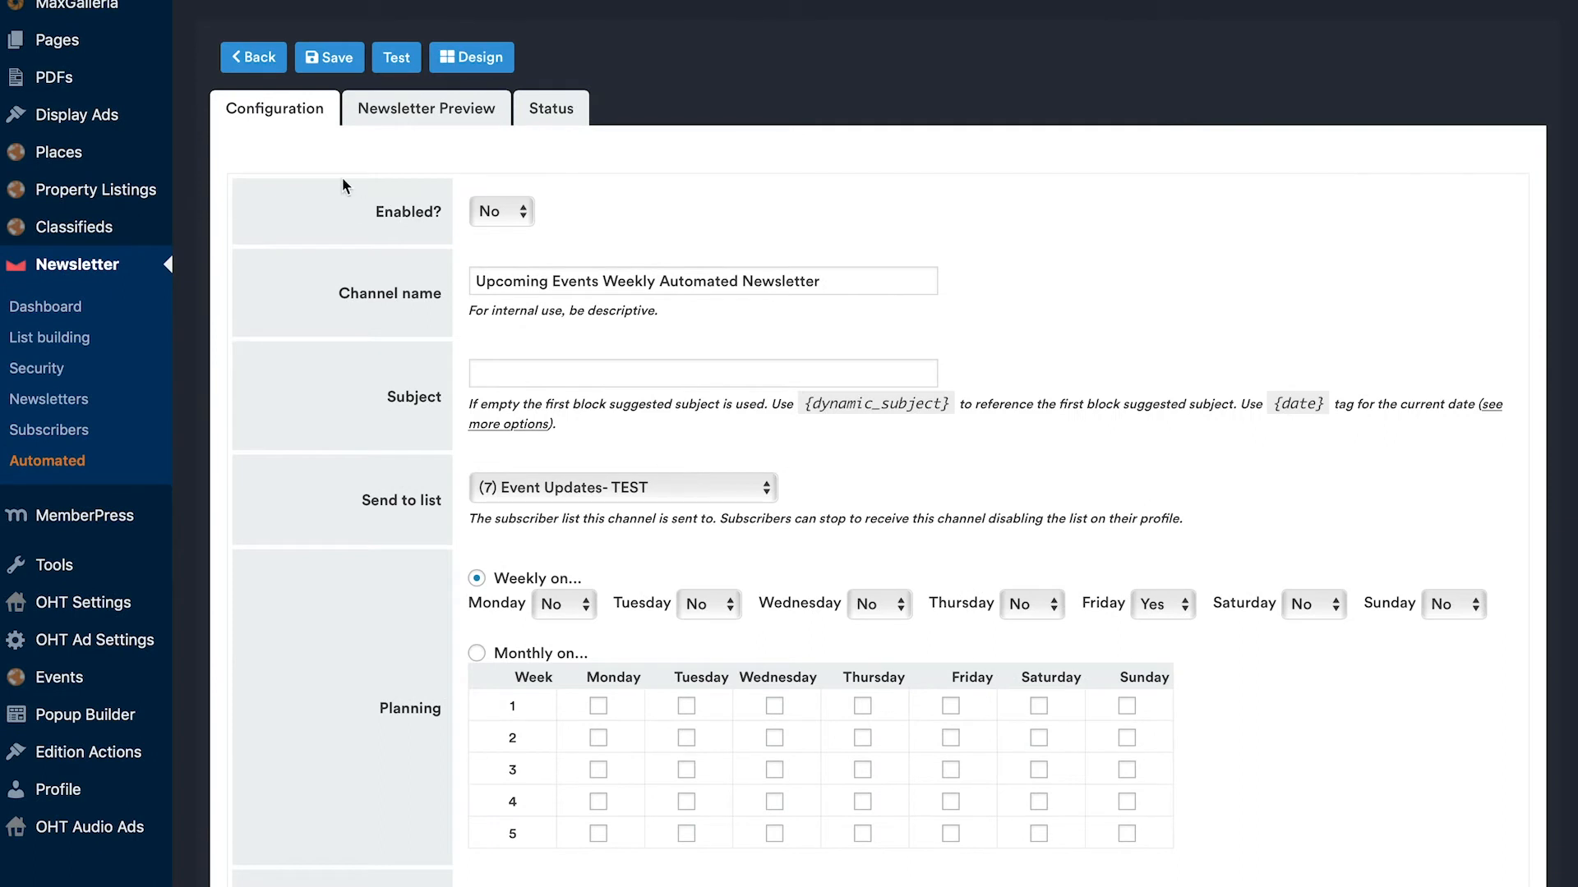
scroll(367, 256, "down", 3)
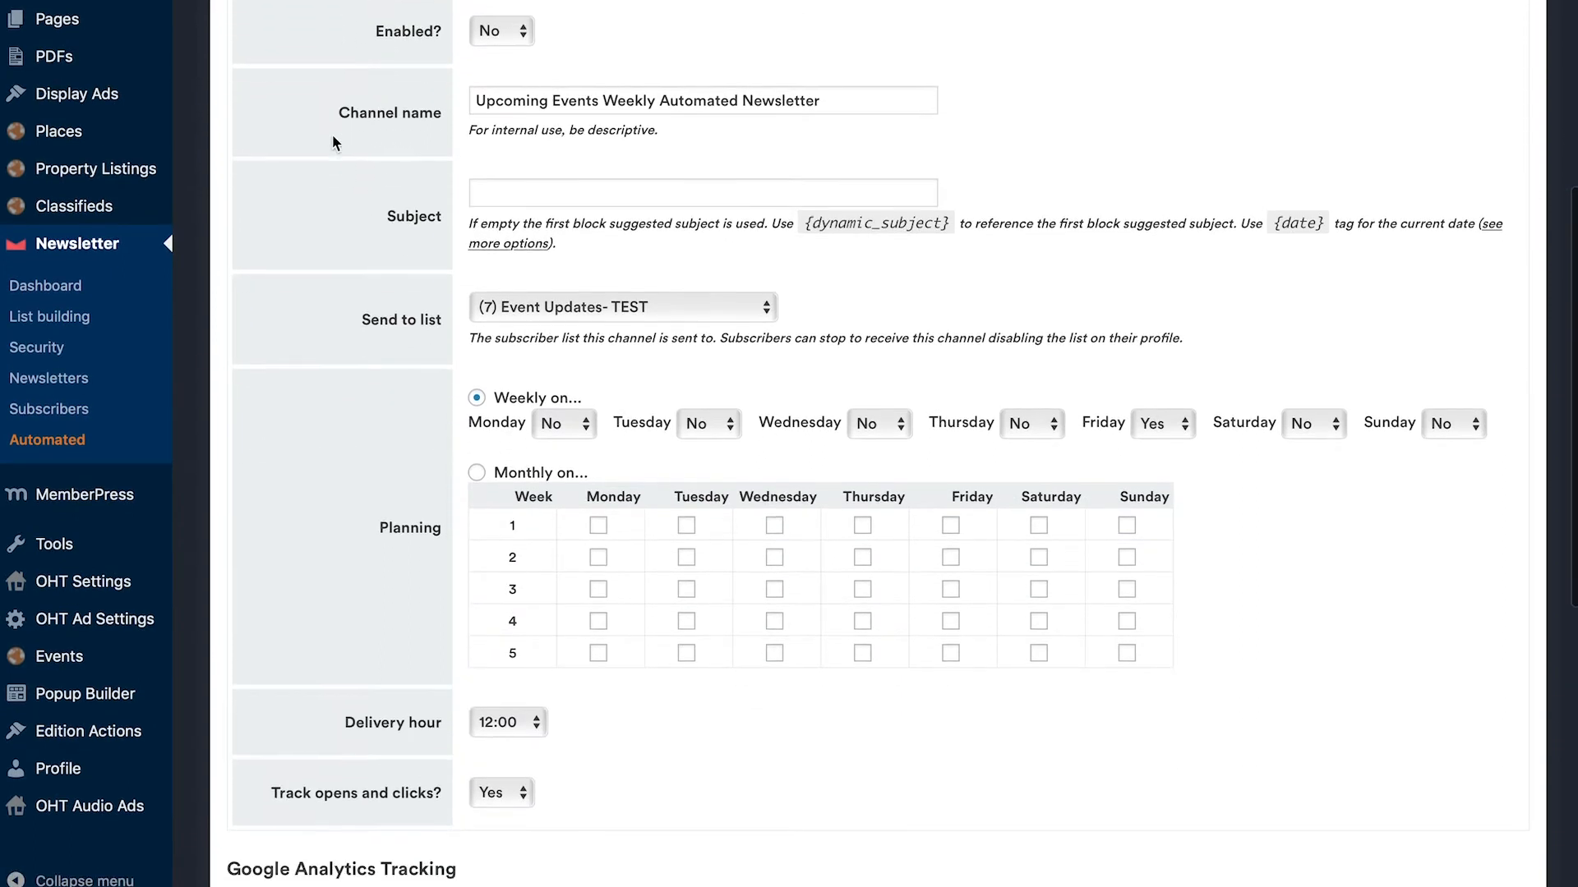
left_click(545, 101)
left_click(586, 139)
left_click_drag(472, 126, 811, 113)
left_click(609, 128)
left_click(502, 125)
scroll(855, 147, "up", 5)
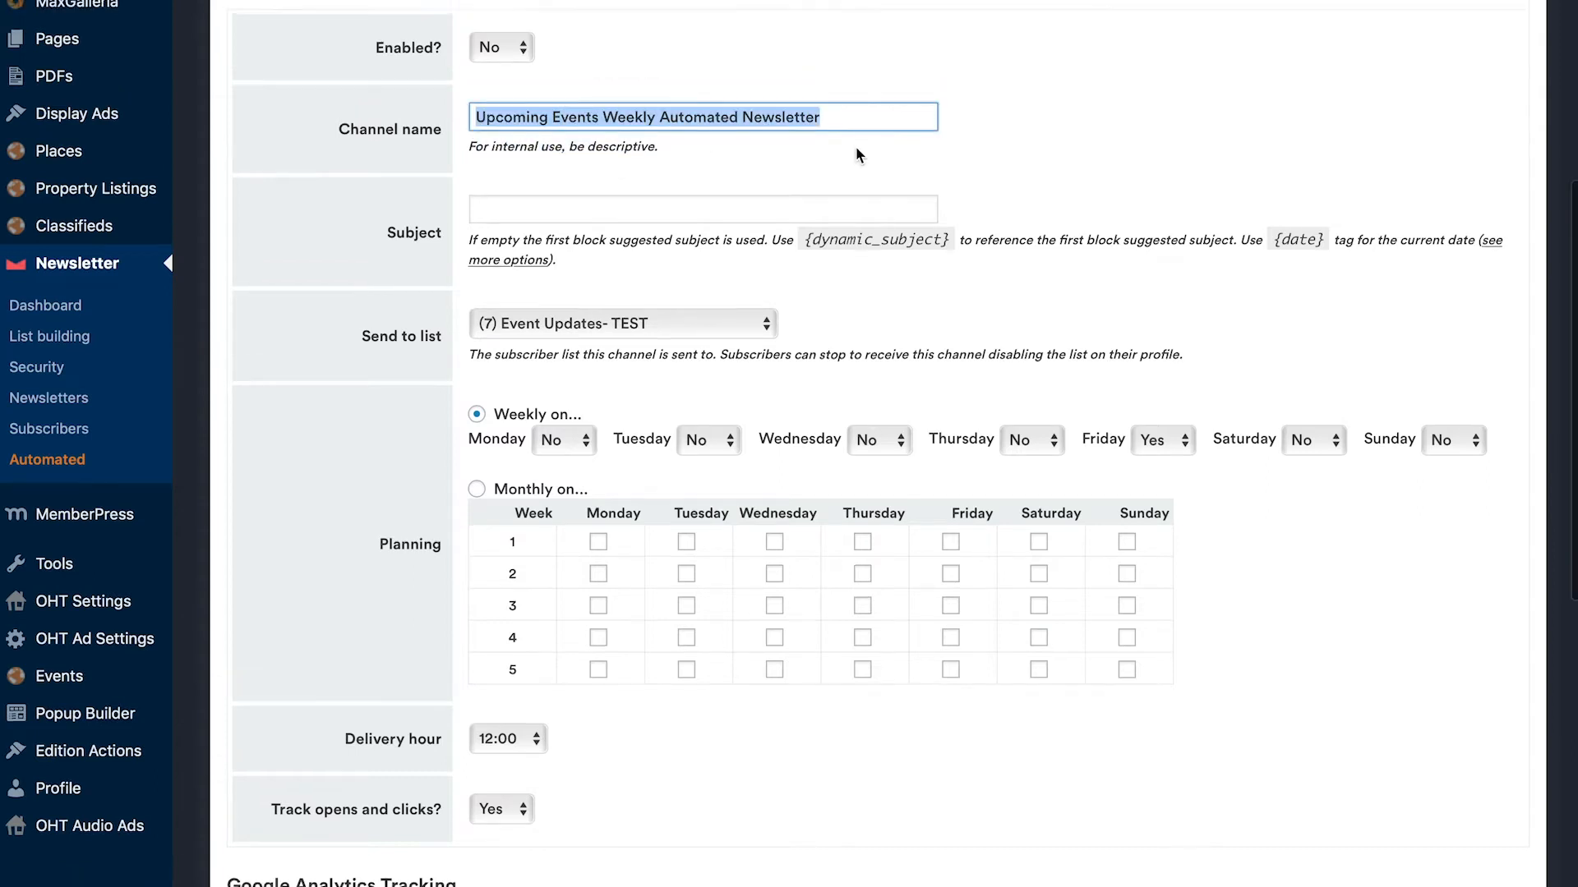
left_click(850, 196)
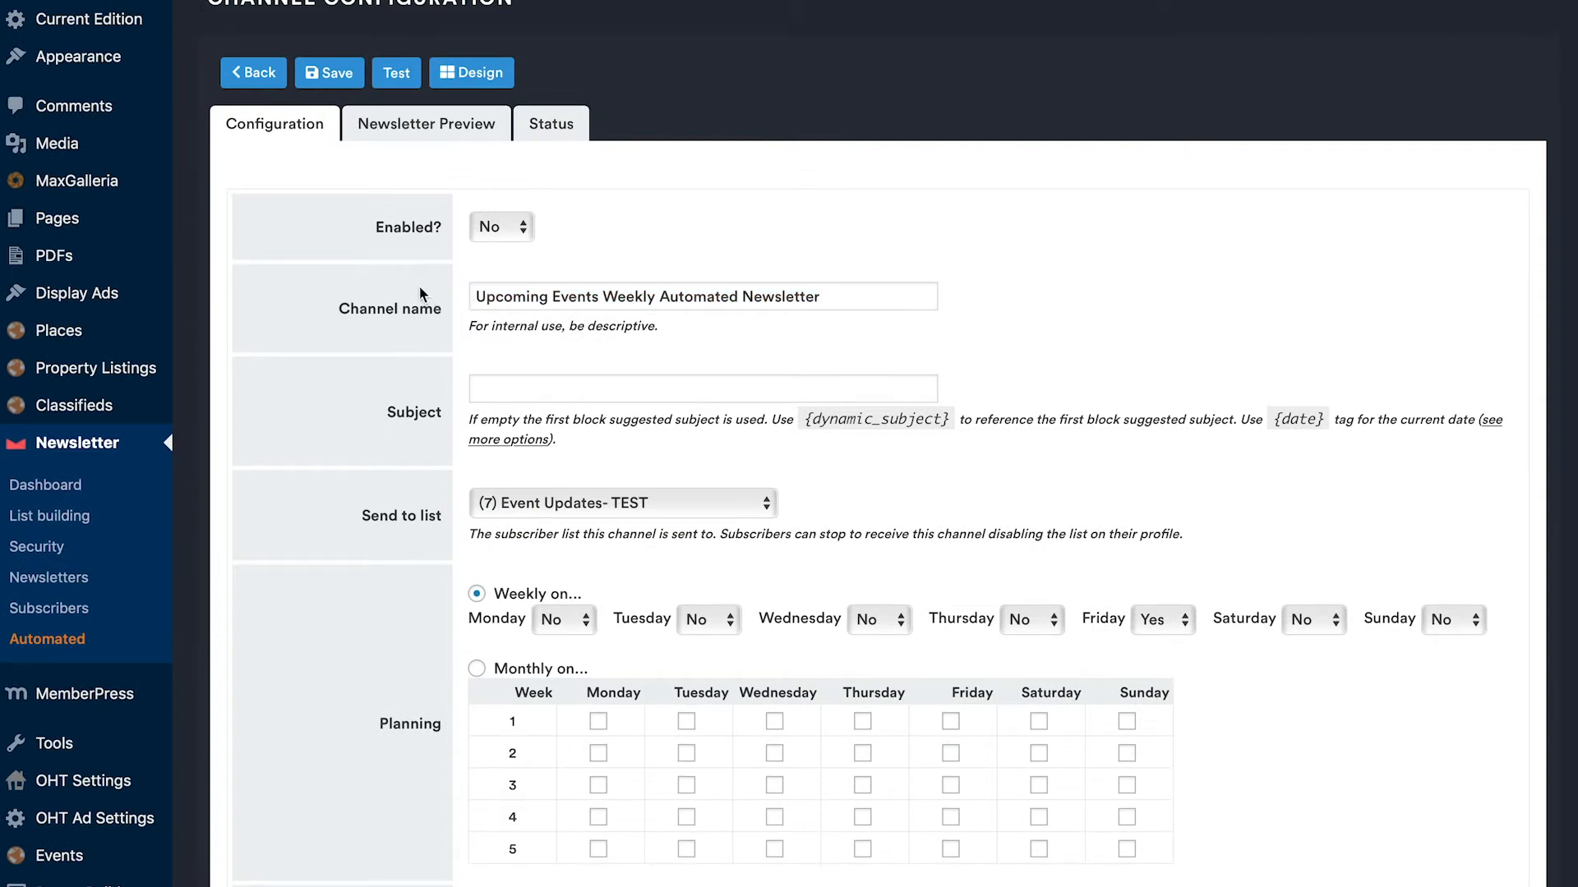
left_click_drag(473, 309, 869, 313)
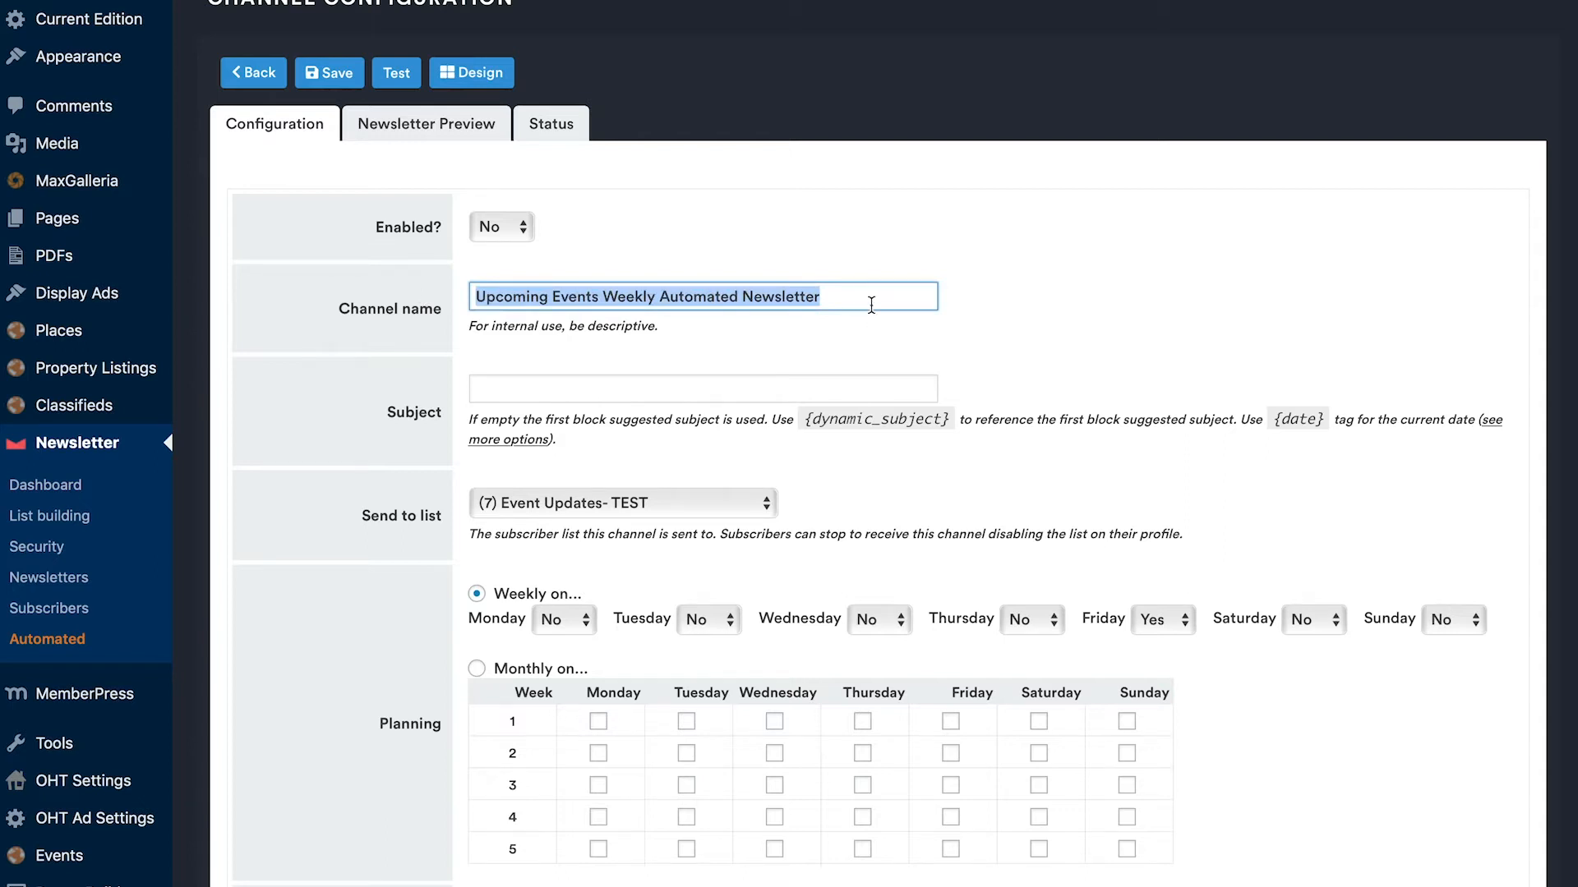
left_click(871, 305)
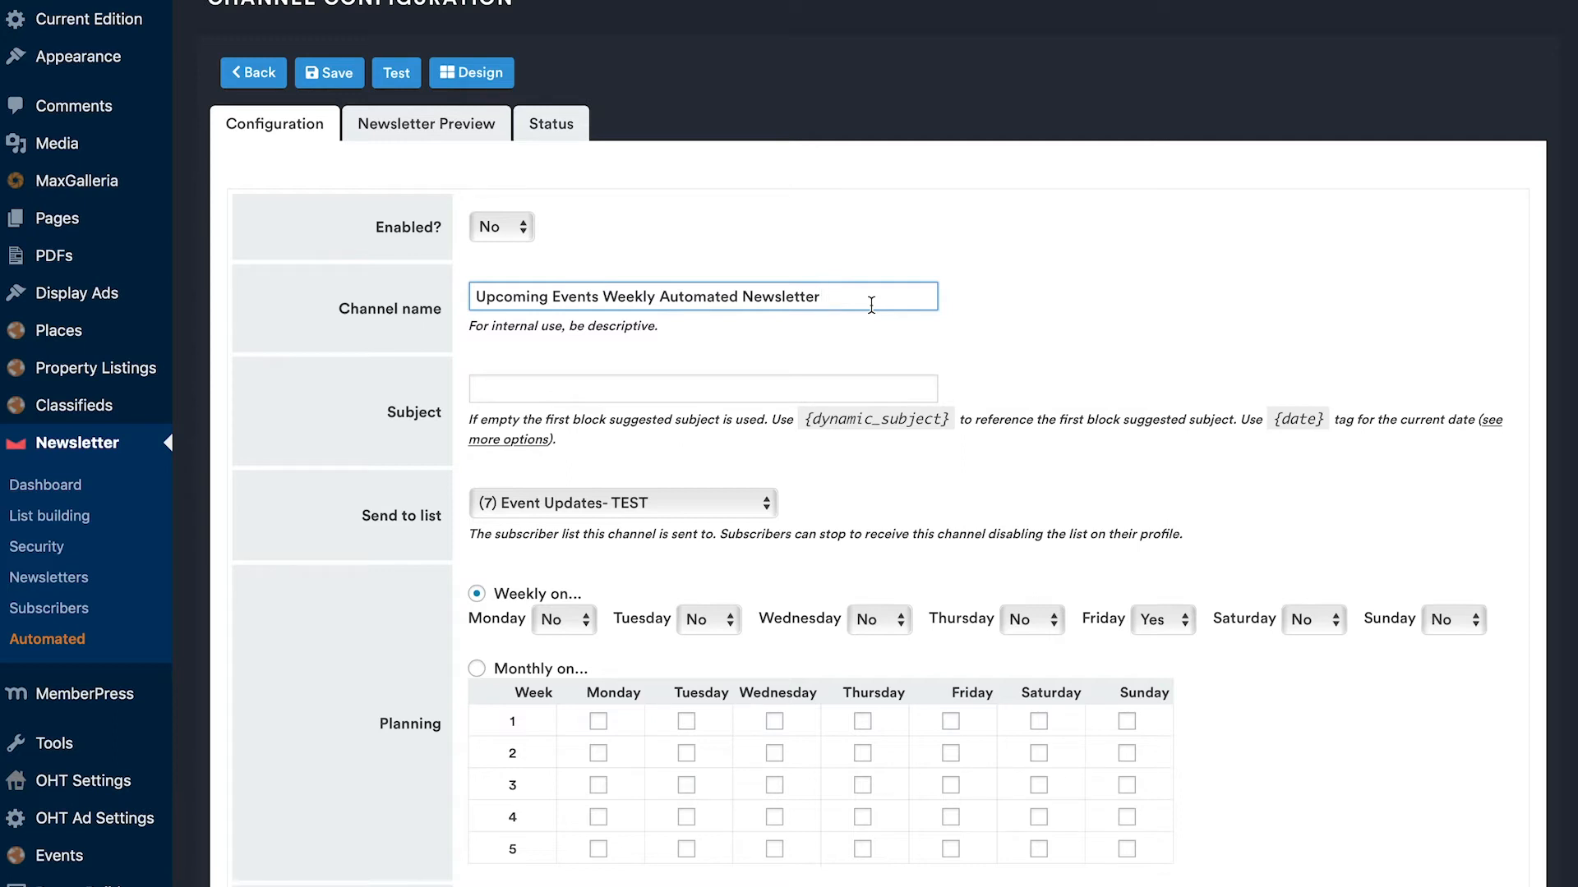
left_click(1017, 318)
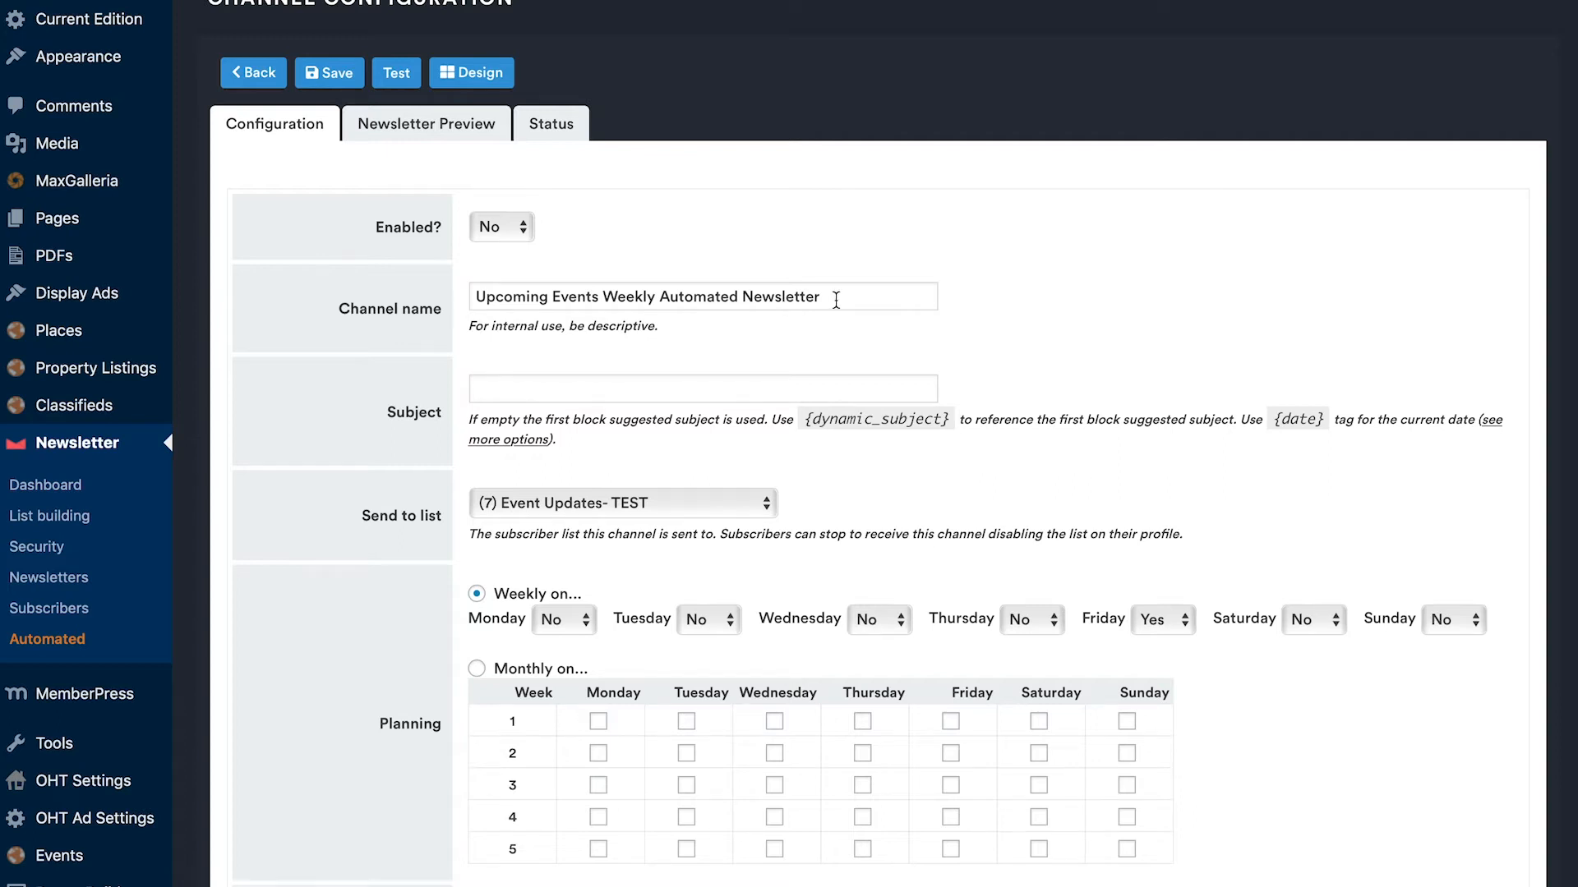
Step: Set the newsletter subject to "Events That You Wont Want To Miss This Week"
scroll(1056, 352, "down", 1)
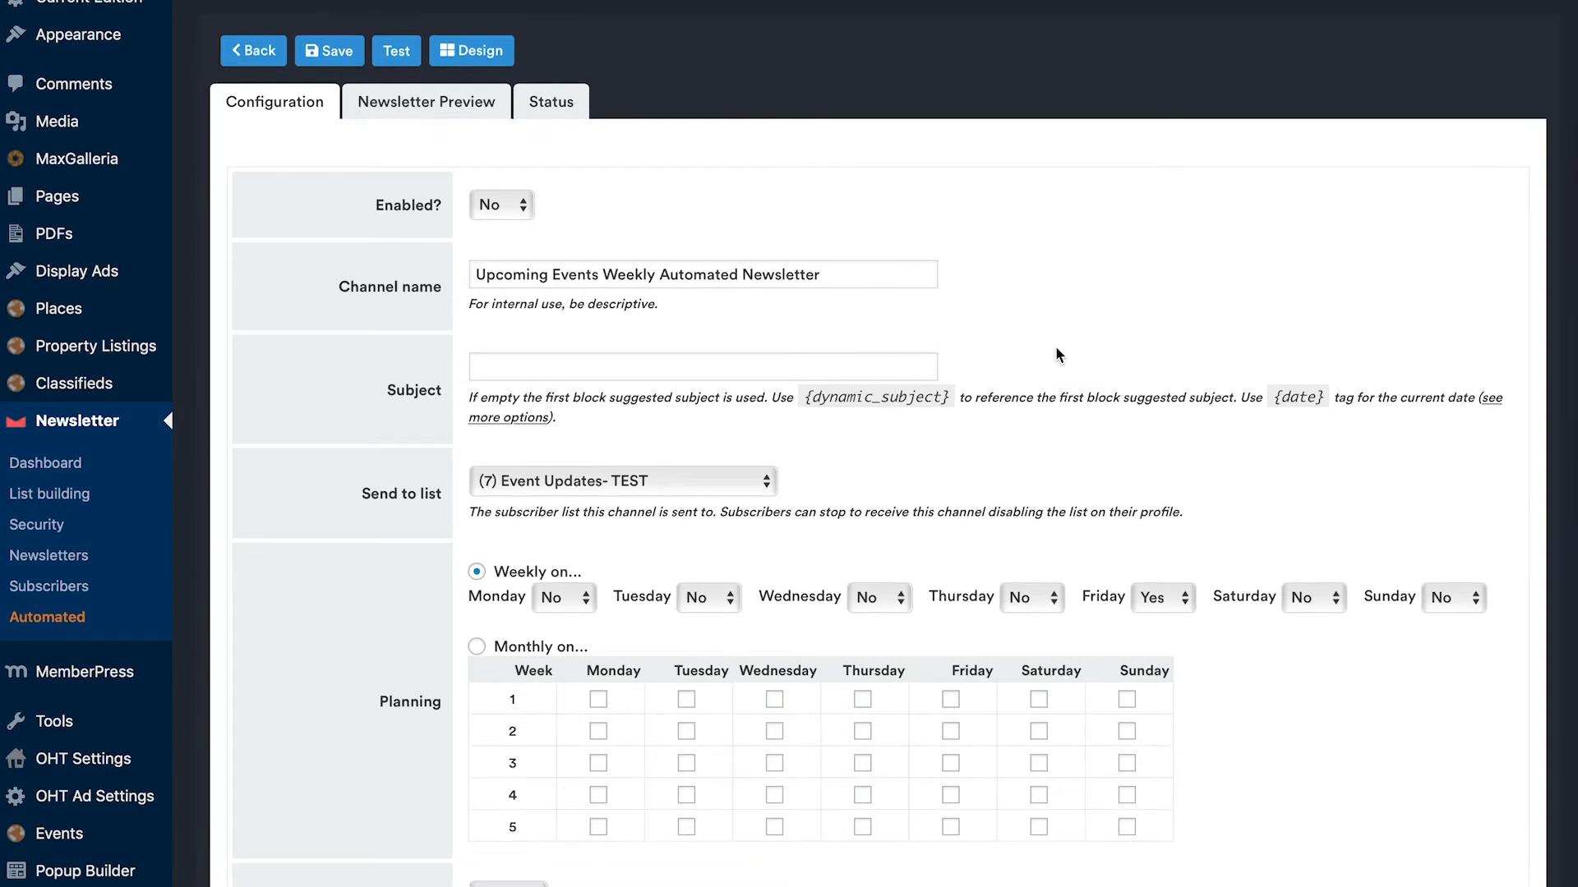
scroll(1059, 355, "down", 3)
left_click(521, 249)
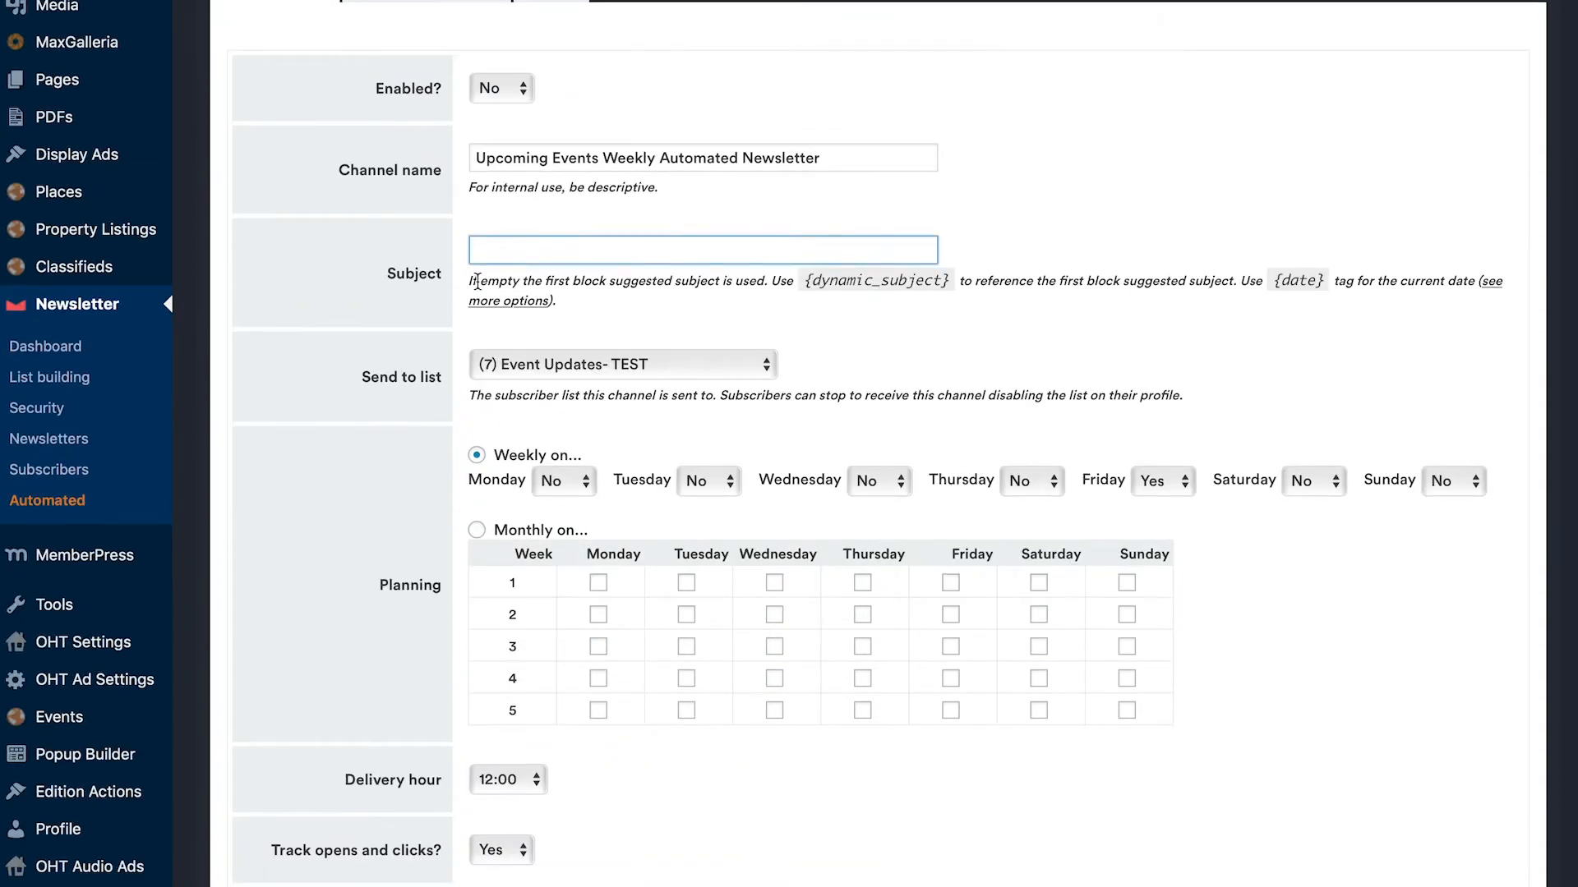
left_click_drag(468, 280, 812, 287)
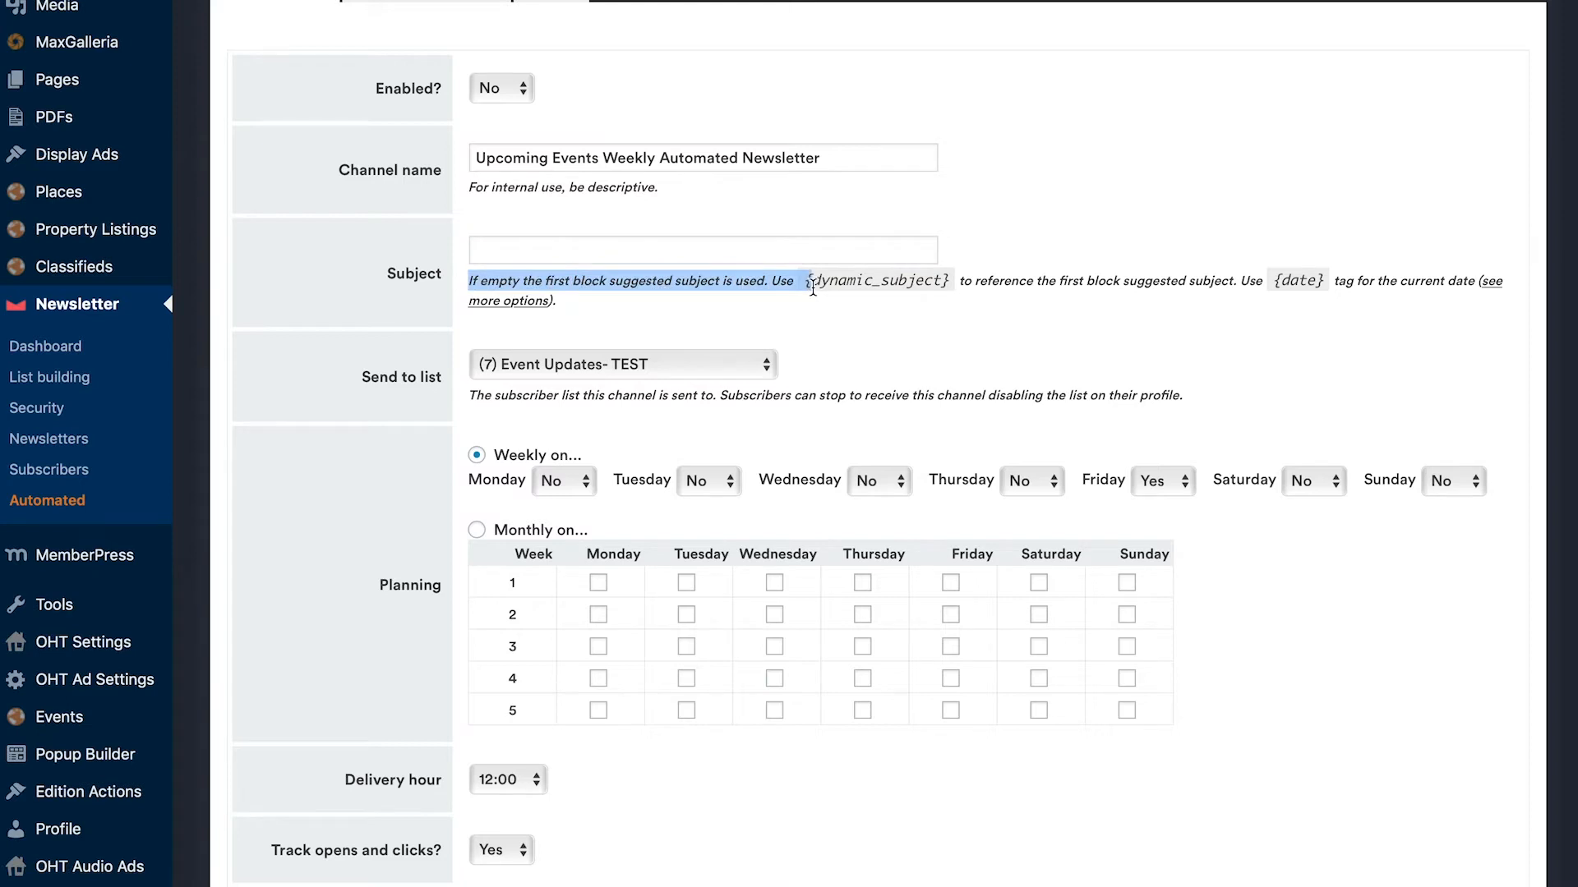
left_click(872, 302)
left_click(706, 254)
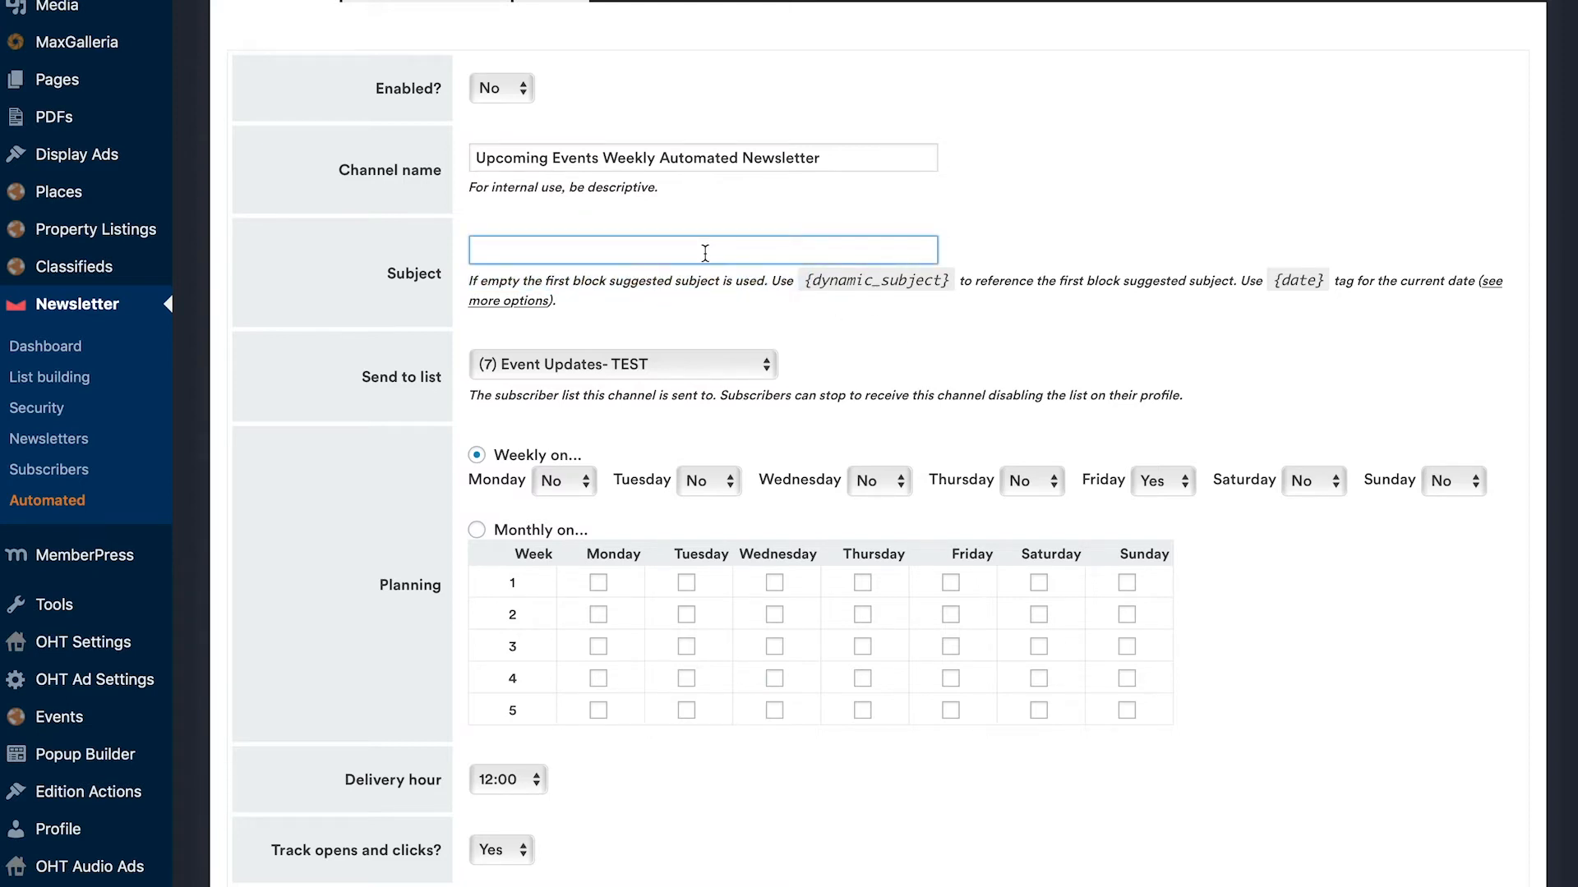
type("Events That You Wont Want To Miss This Week")
left_click(766, 317)
left_click_drag(824, 250, 473, 249)
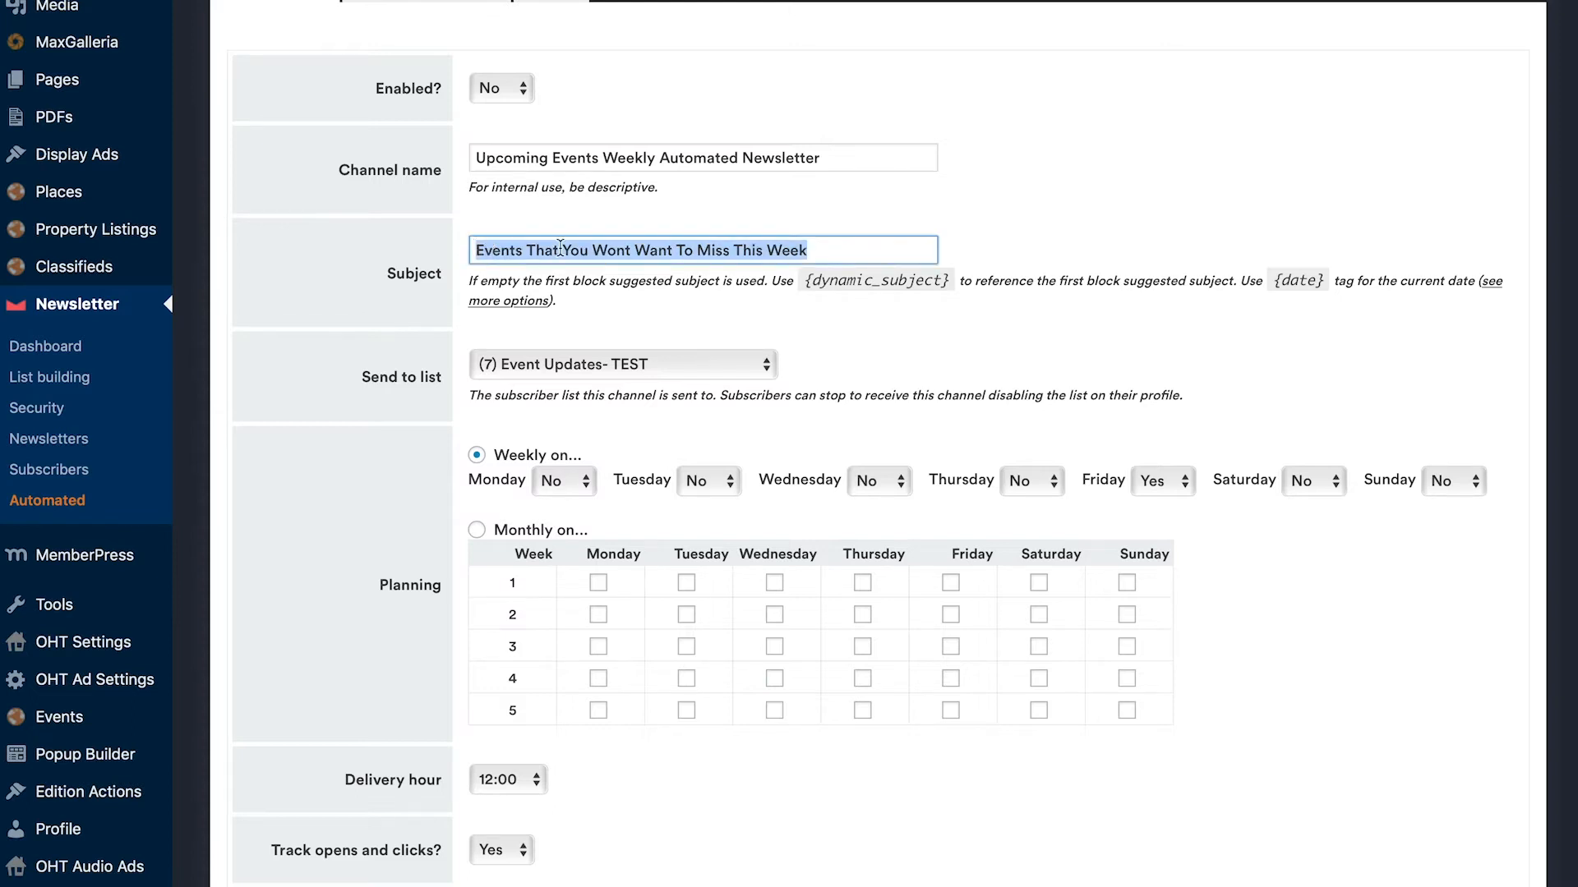
left_click(619, 294)
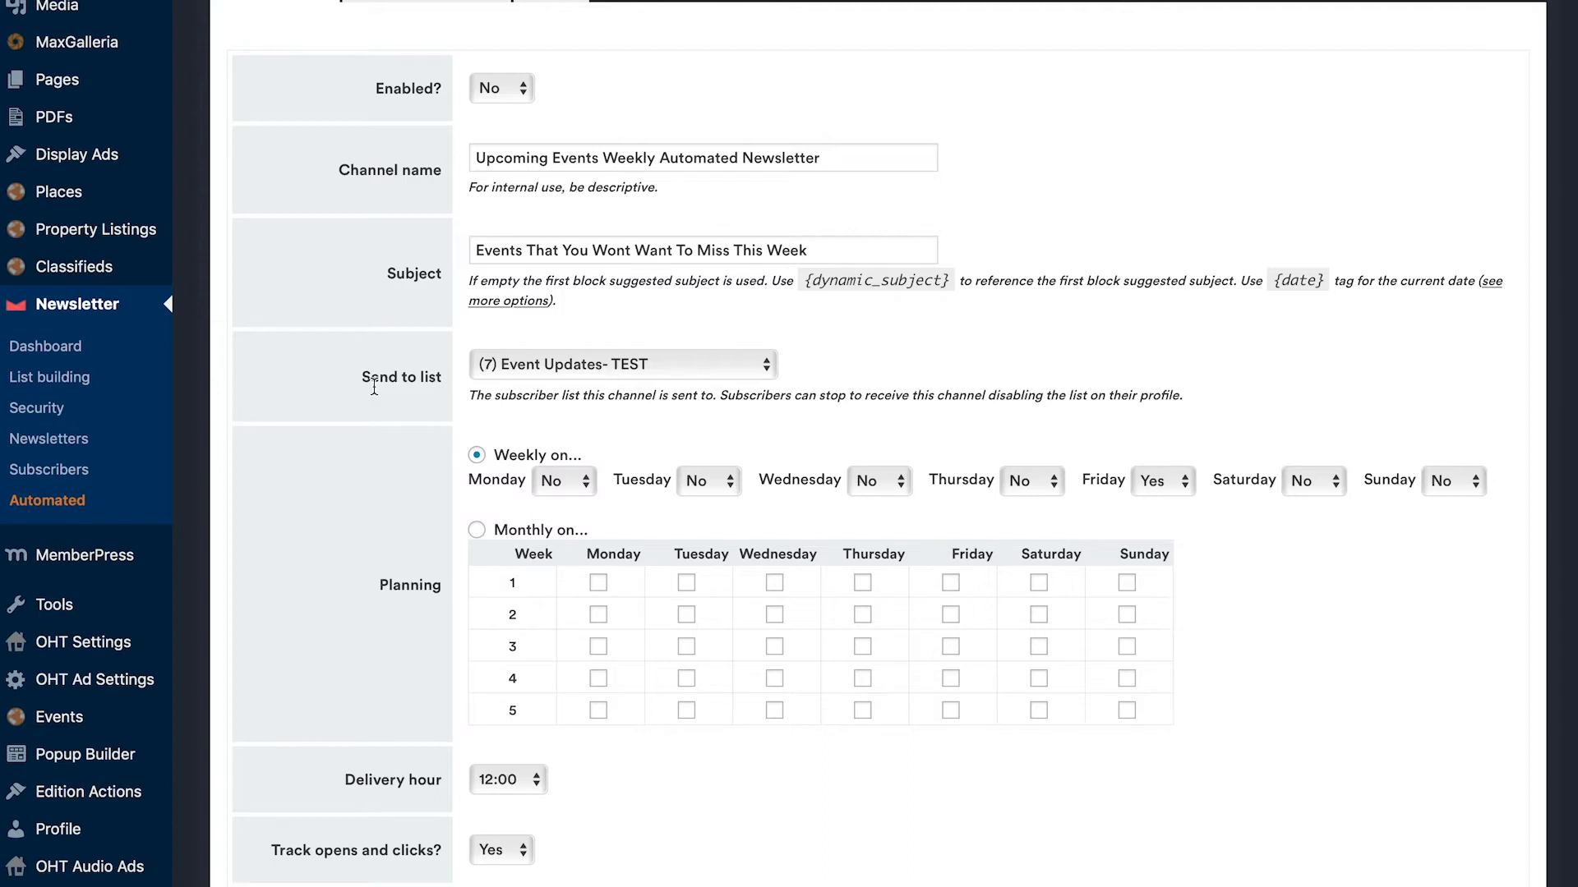
Step: Choose "(7) Event Updates- TEST" as the subscriber list this channel is sent to
scroll(374, 386, "down", 1)
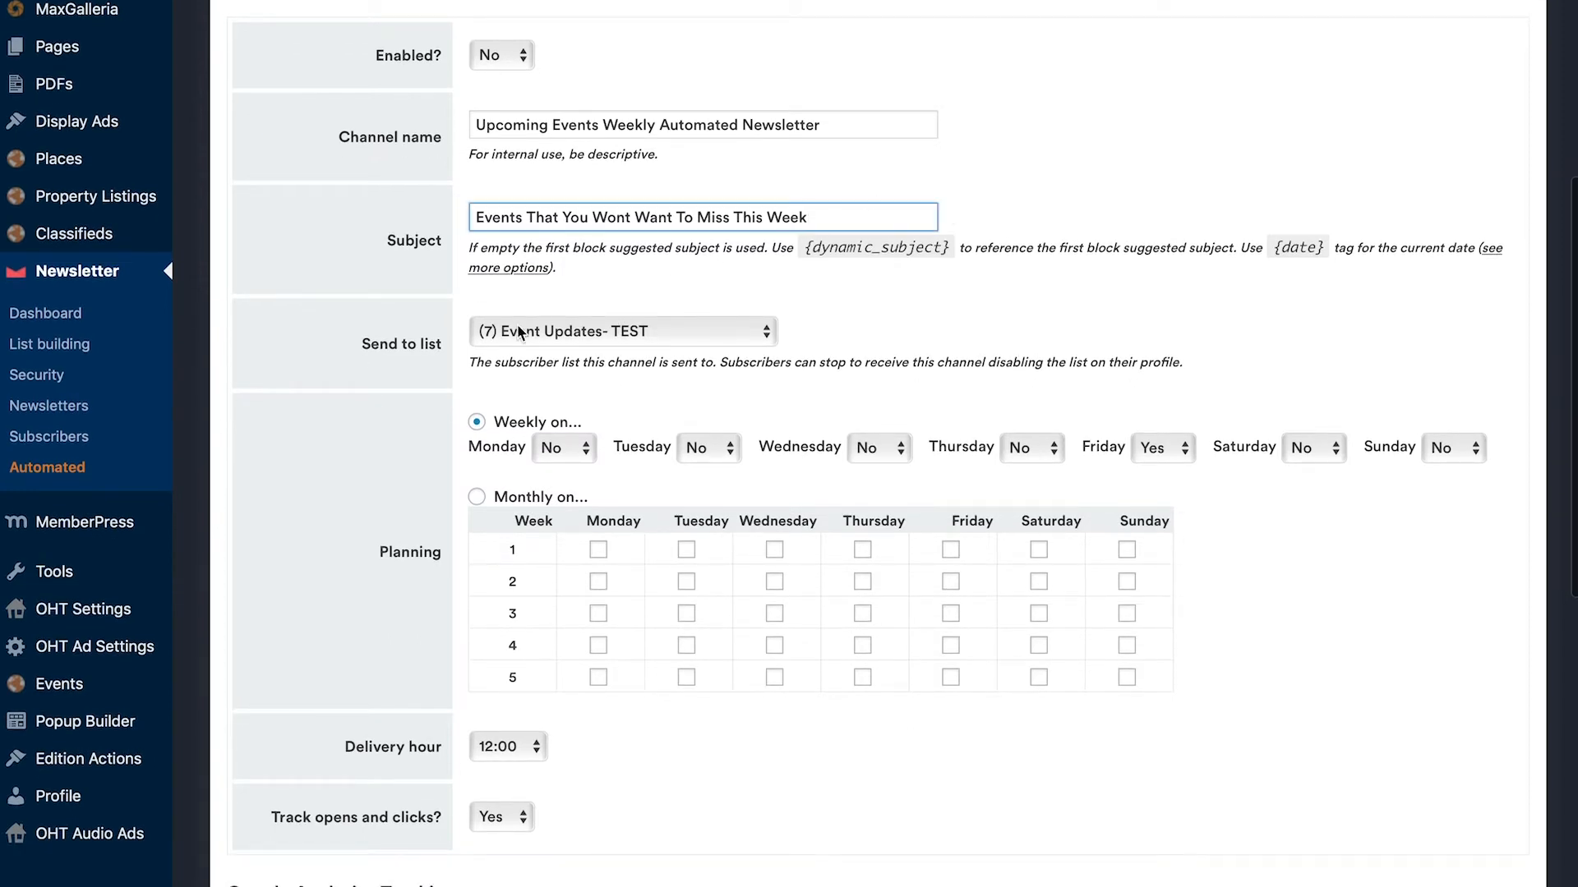
scroll(364, 345, "down", 3)
left_click_drag(362, 210, 455, 207)
left_click(456, 207)
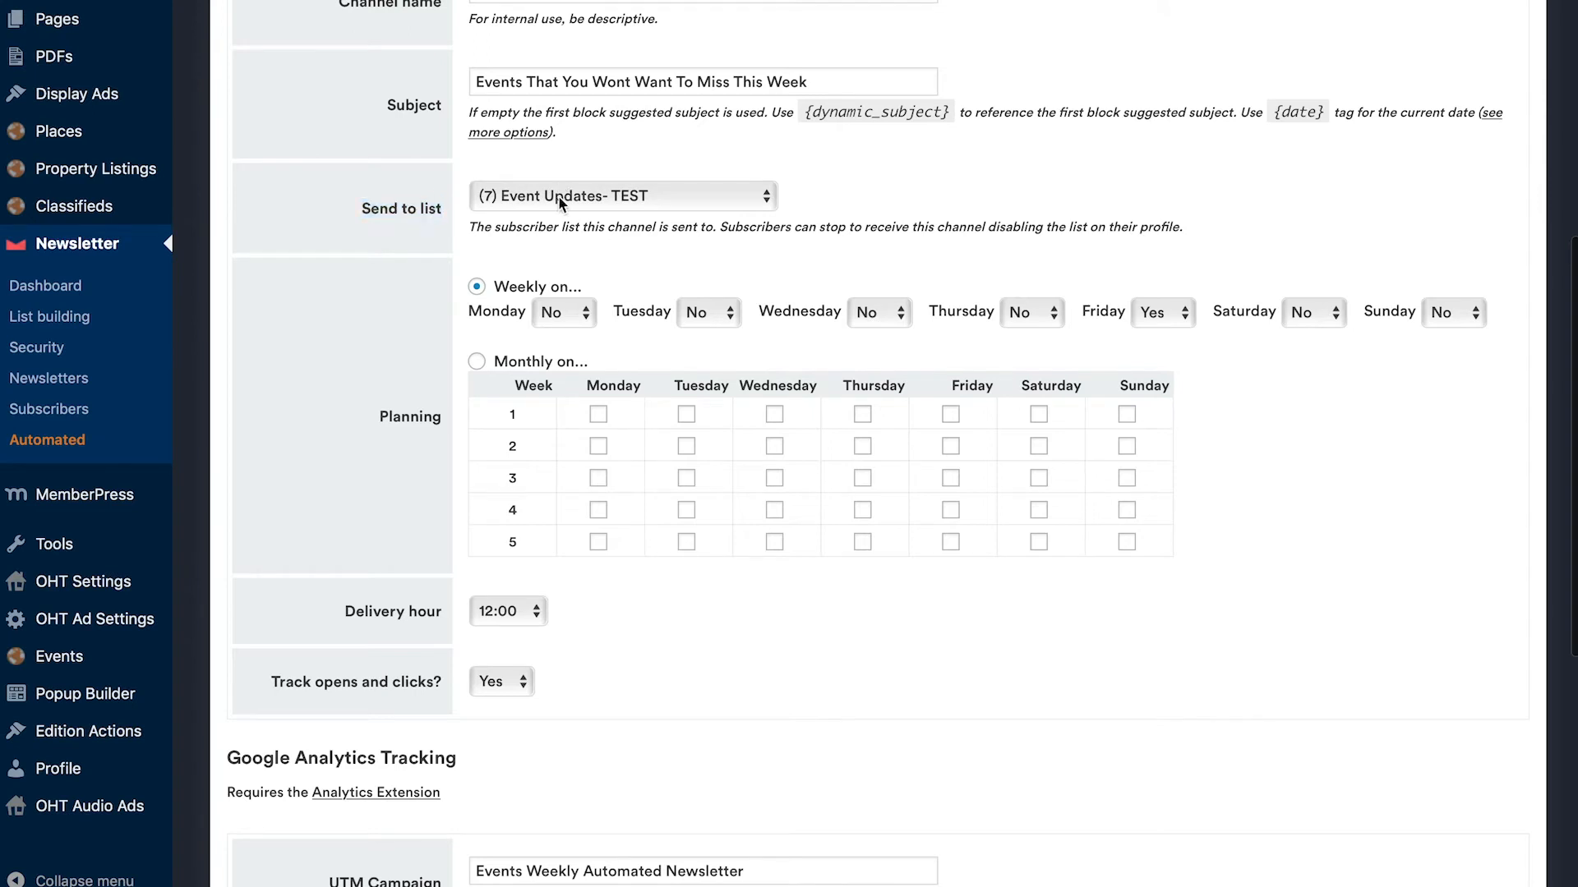
scroll(559, 195, "up", 10)
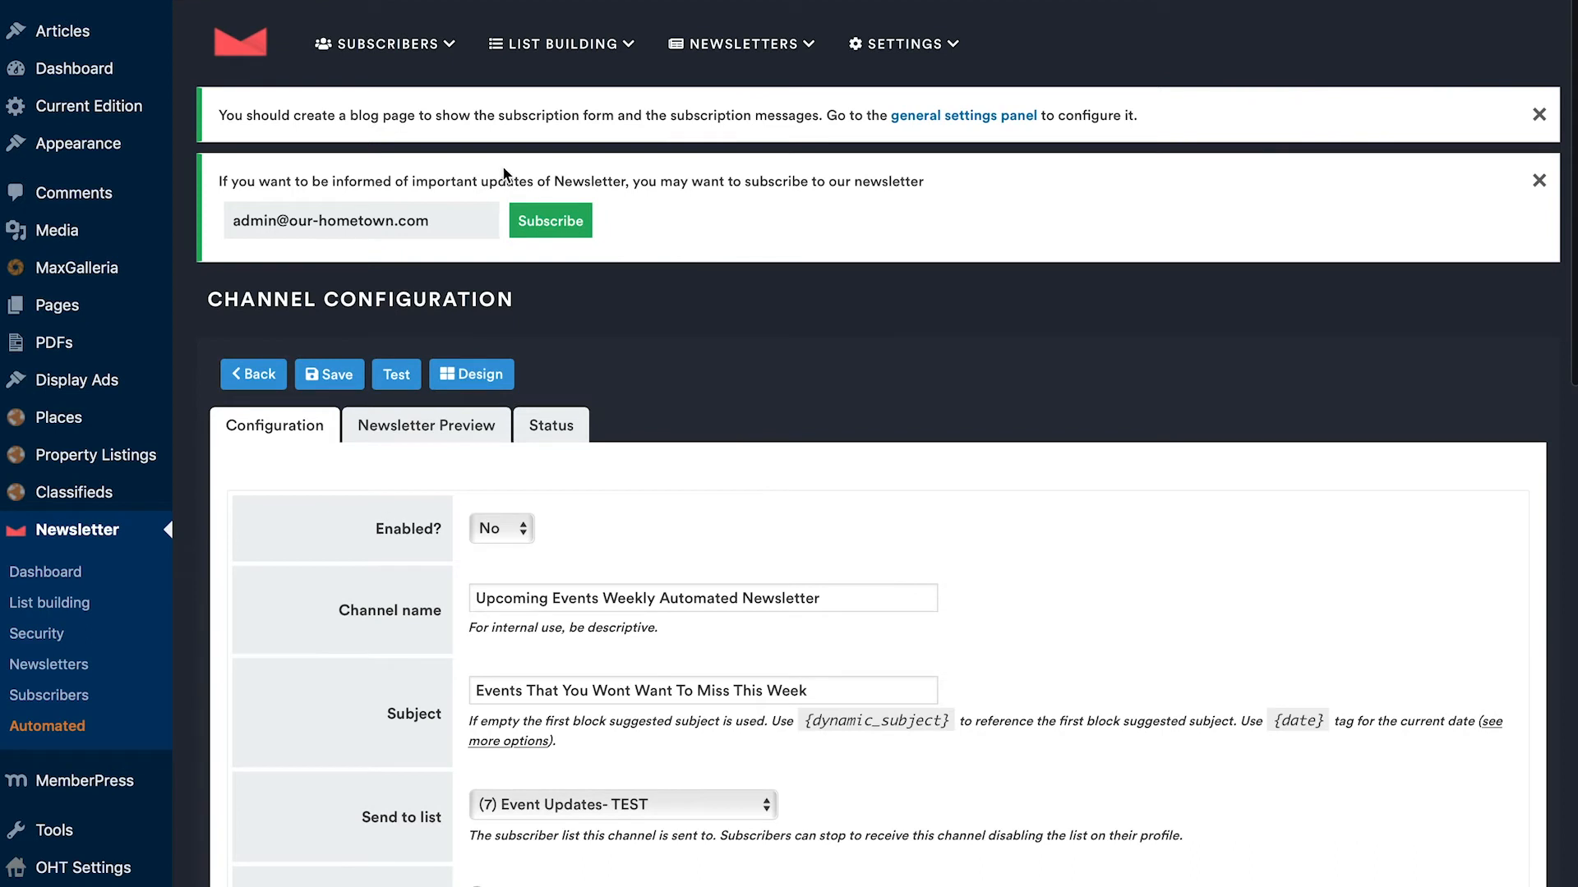
mouse_move(559, 54)
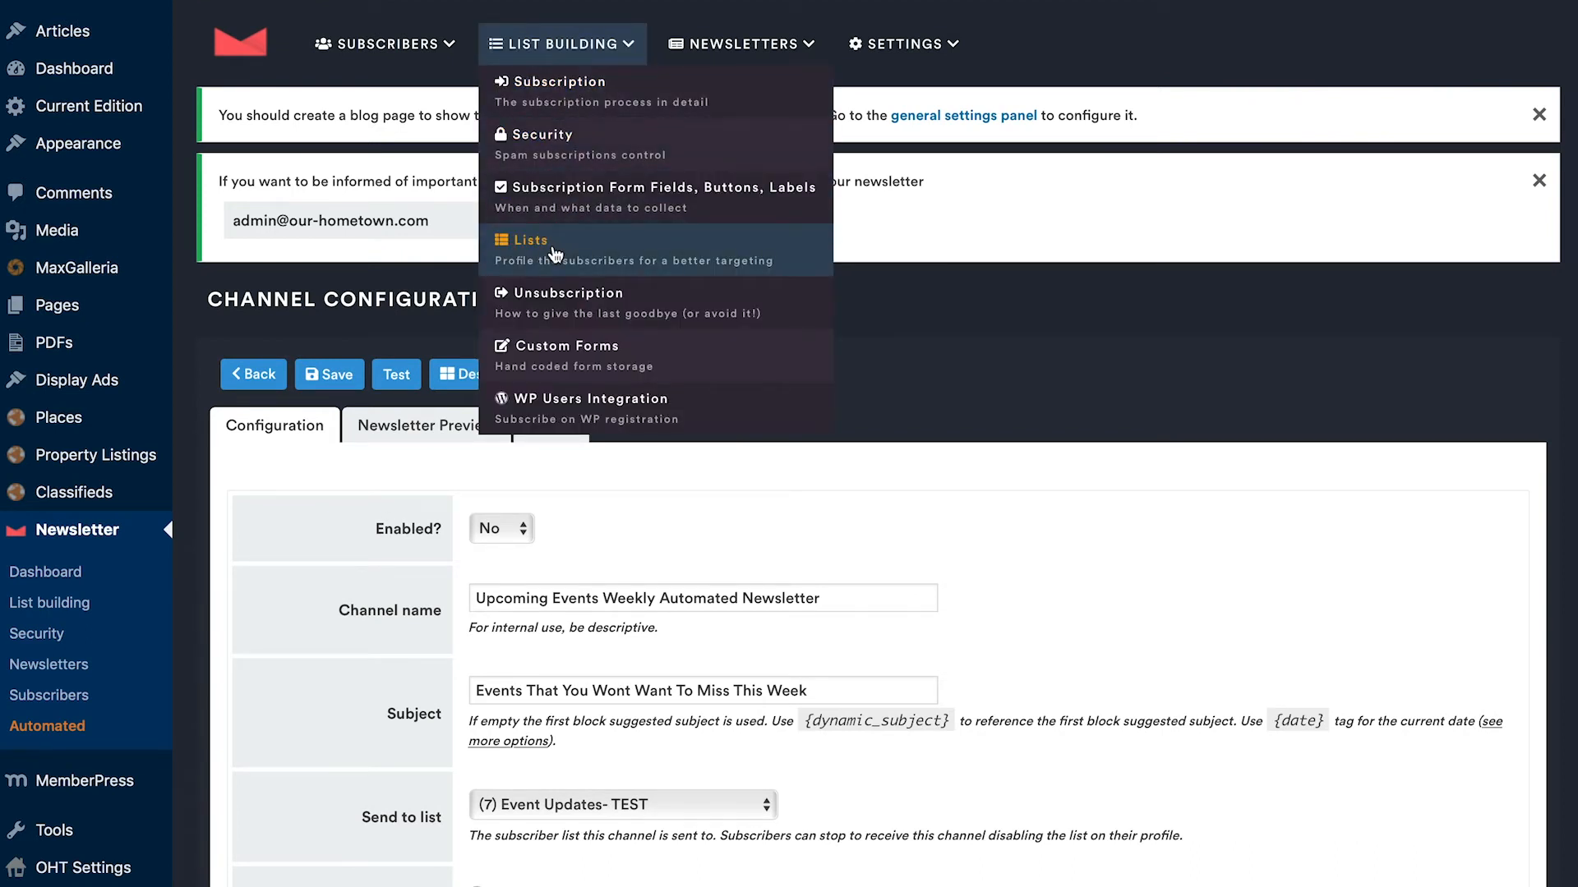
scroll(396, 665, "down", 6)
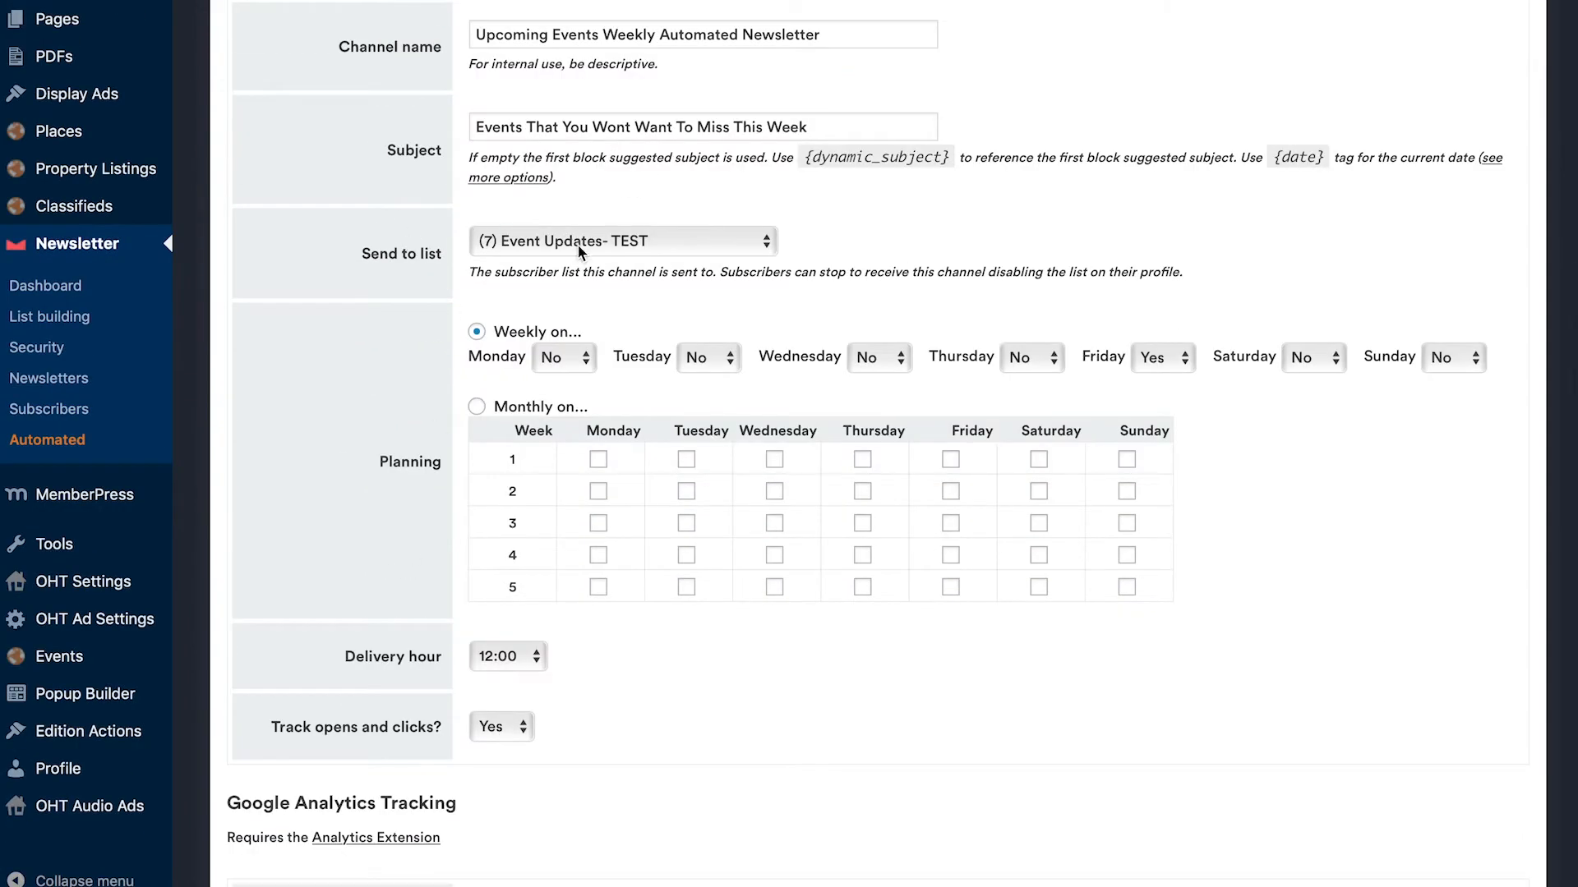
left_click(533, 244)
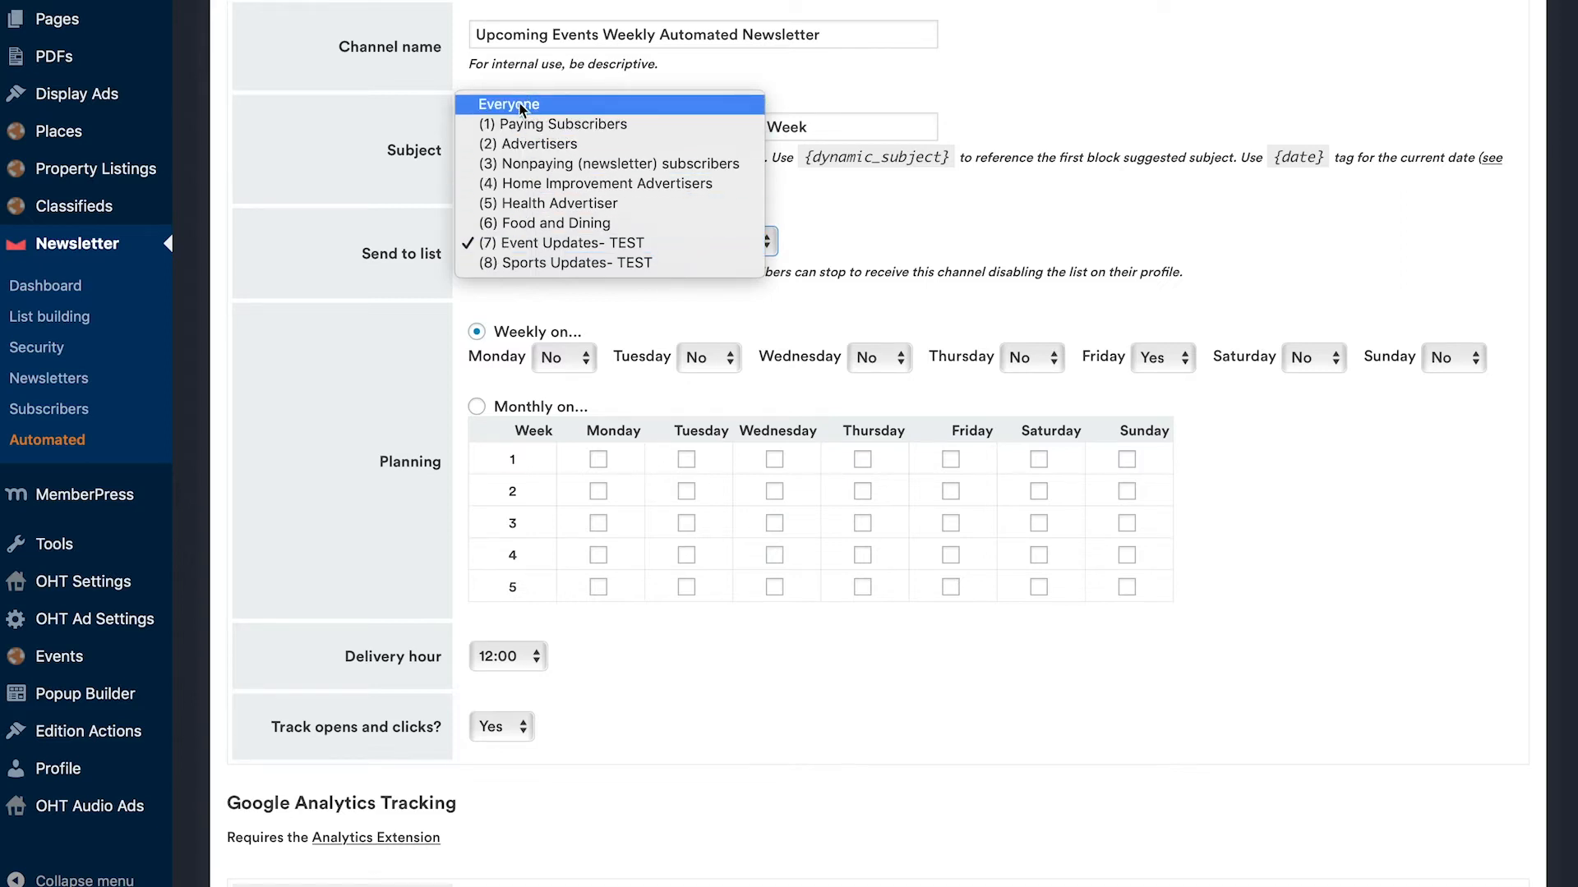
left_click(540, 244)
Step: Set the channel's planning to weekly delivery with Friday set to Yes
scroll(408, 460, "down", 3)
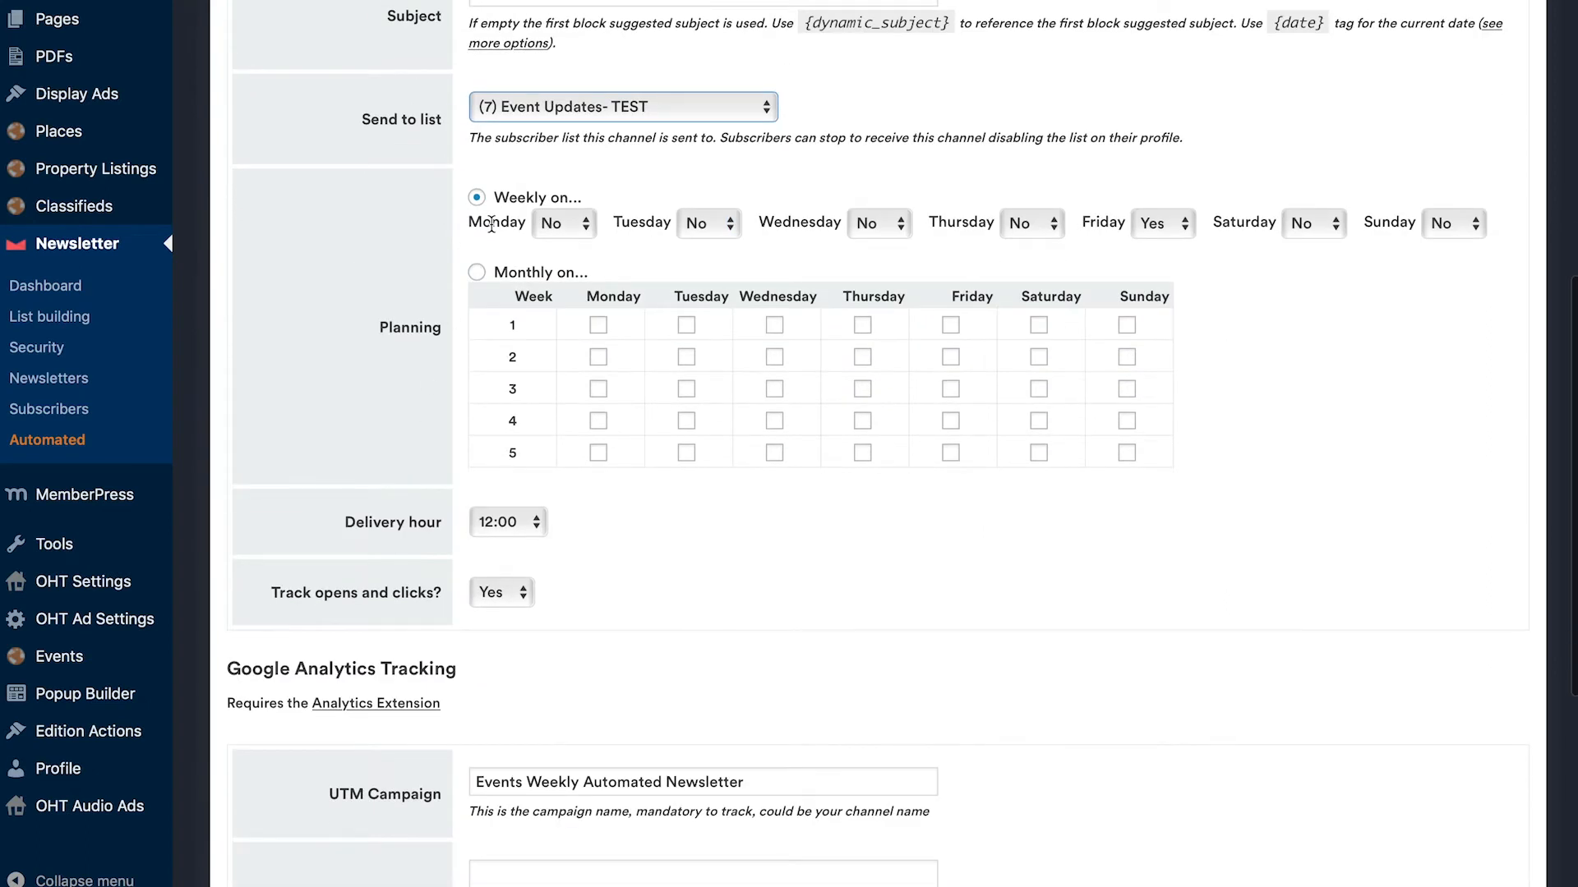
left_click(475, 203)
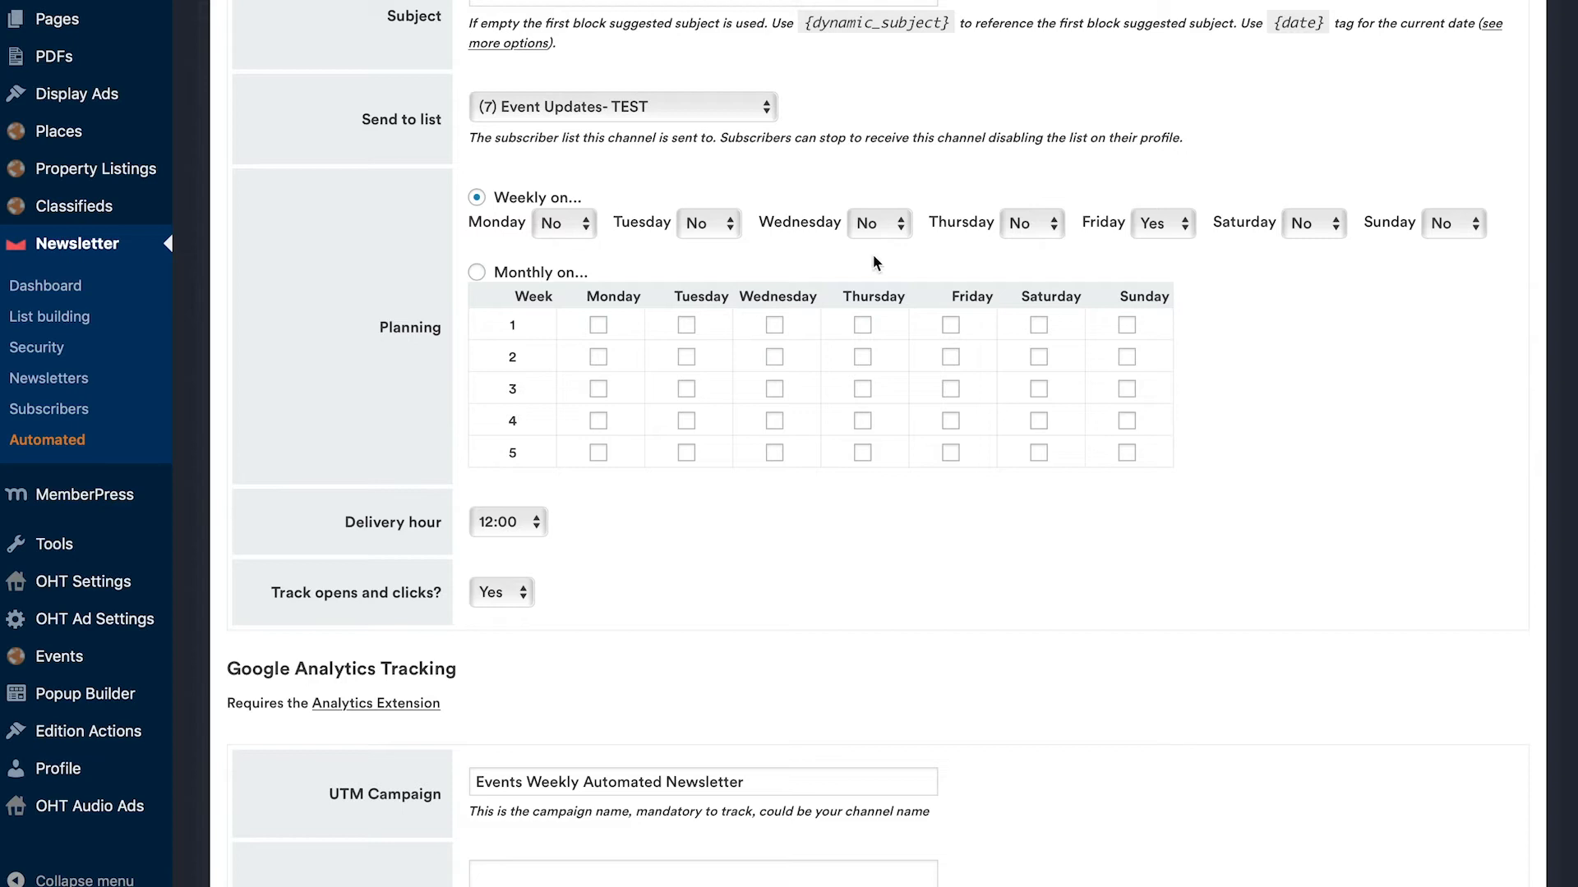
left_click(1143, 221)
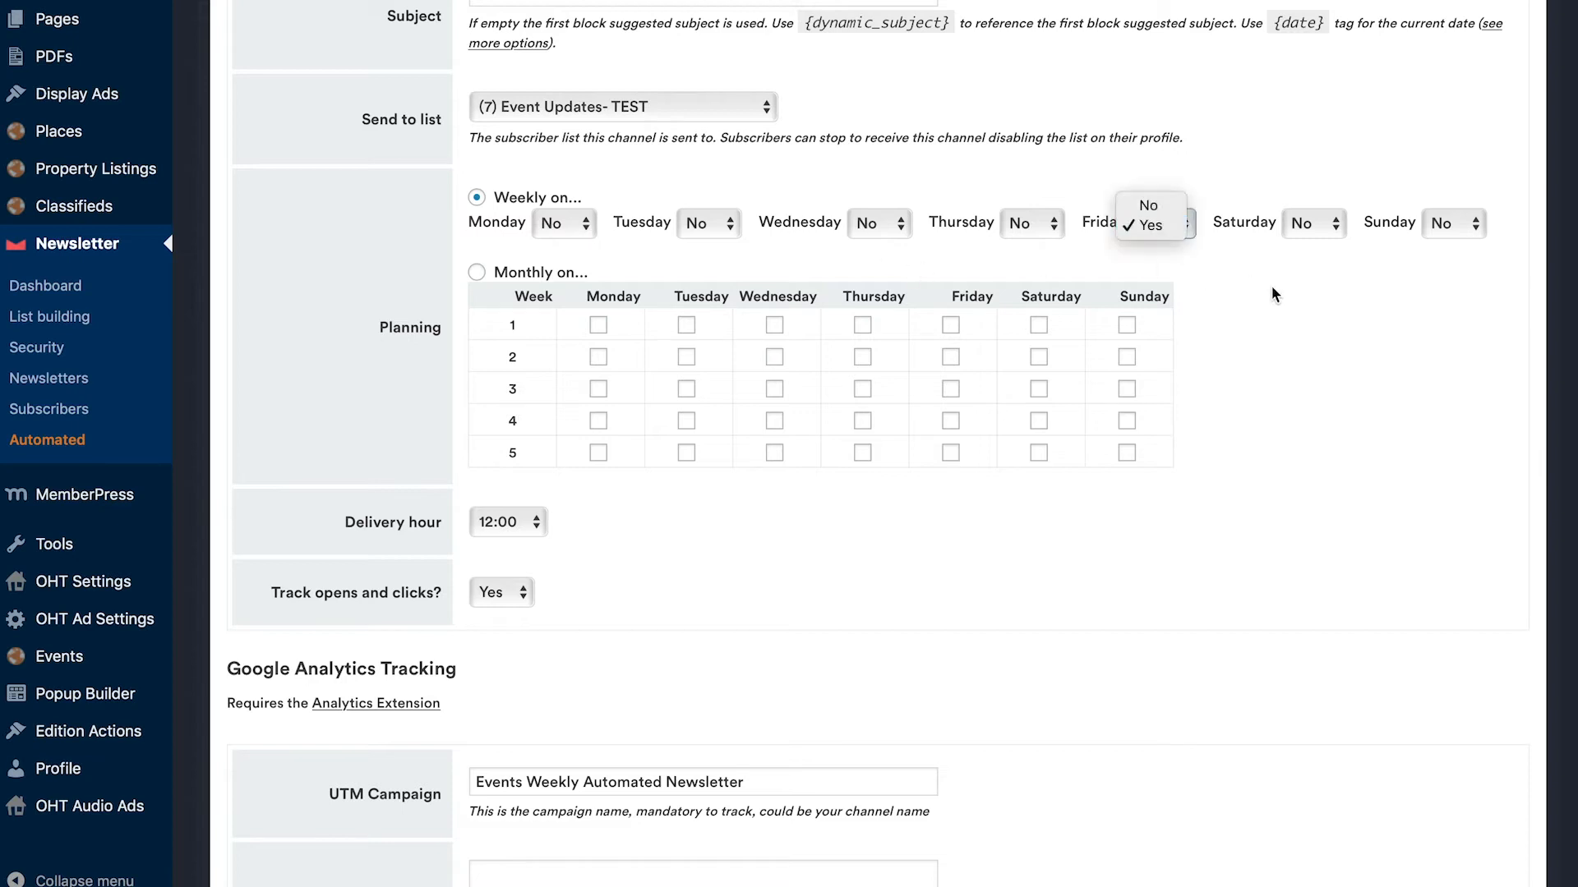
left_click(1274, 293)
left_click(1155, 234)
left_click(1150, 210)
left_click(1164, 228)
left_click(1159, 246)
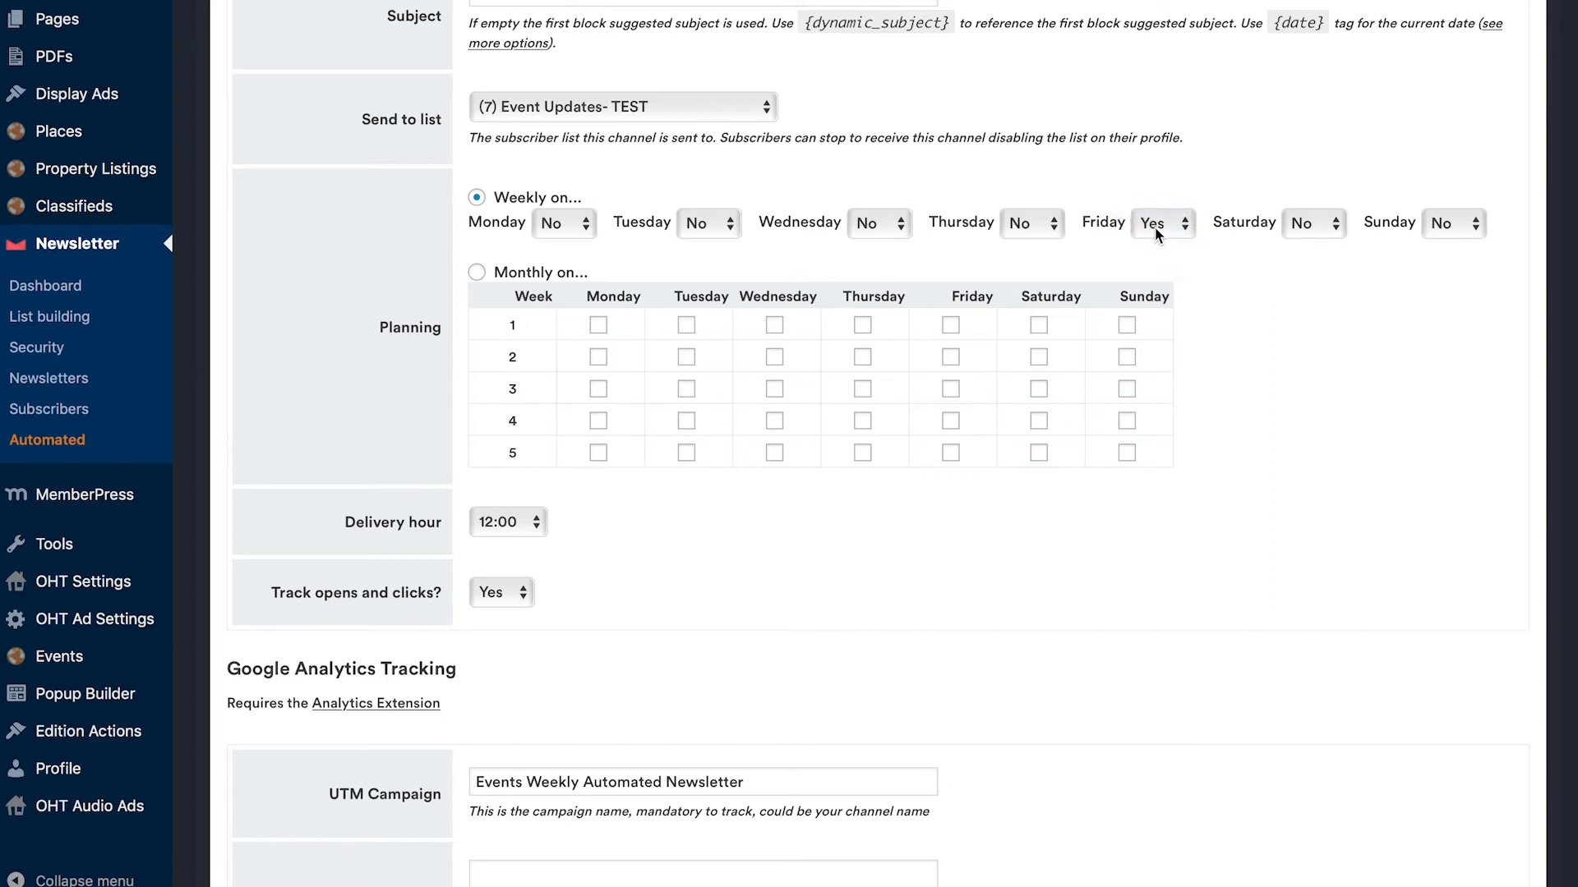
Step: Examine the weekly and monthly planning options, focusing on the Friday checkboxes for weeks 1, 3 and 5
left_click_drag(510, 197, 531, 197)
left_click(343, 249)
left_click(950, 325)
left_click(950, 389)
left_click(951, 453)
left_click(951, 389)
left_click(951, 325)
Step: Check the day choices in the weekly planning, keeping Friday set to Yes and Monday set to No
left_click(1159, 227)
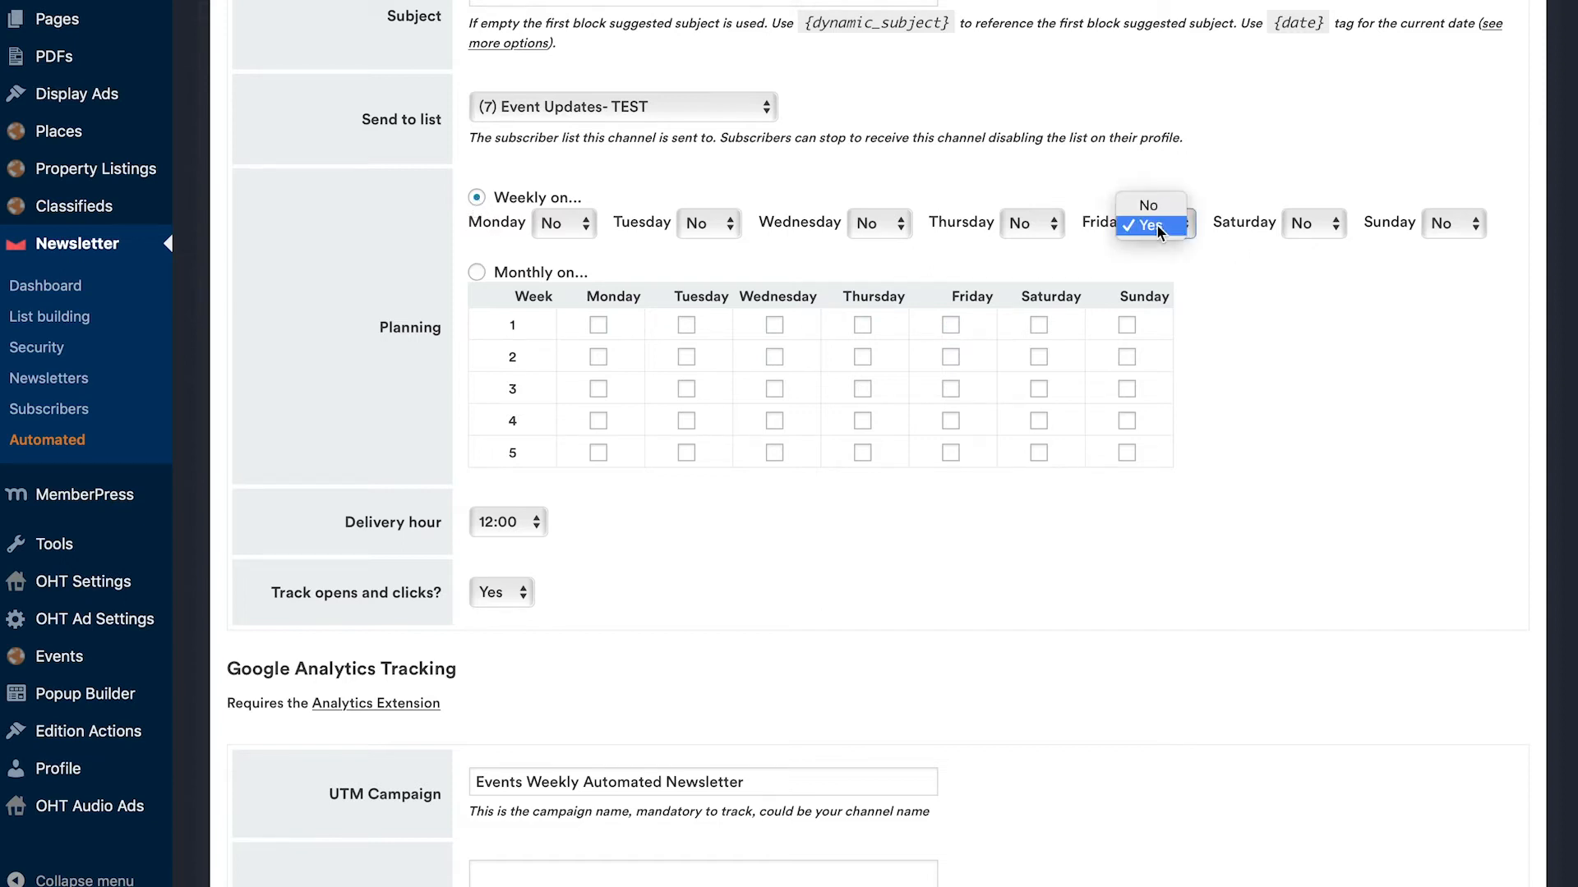
left_click(1159, 228)
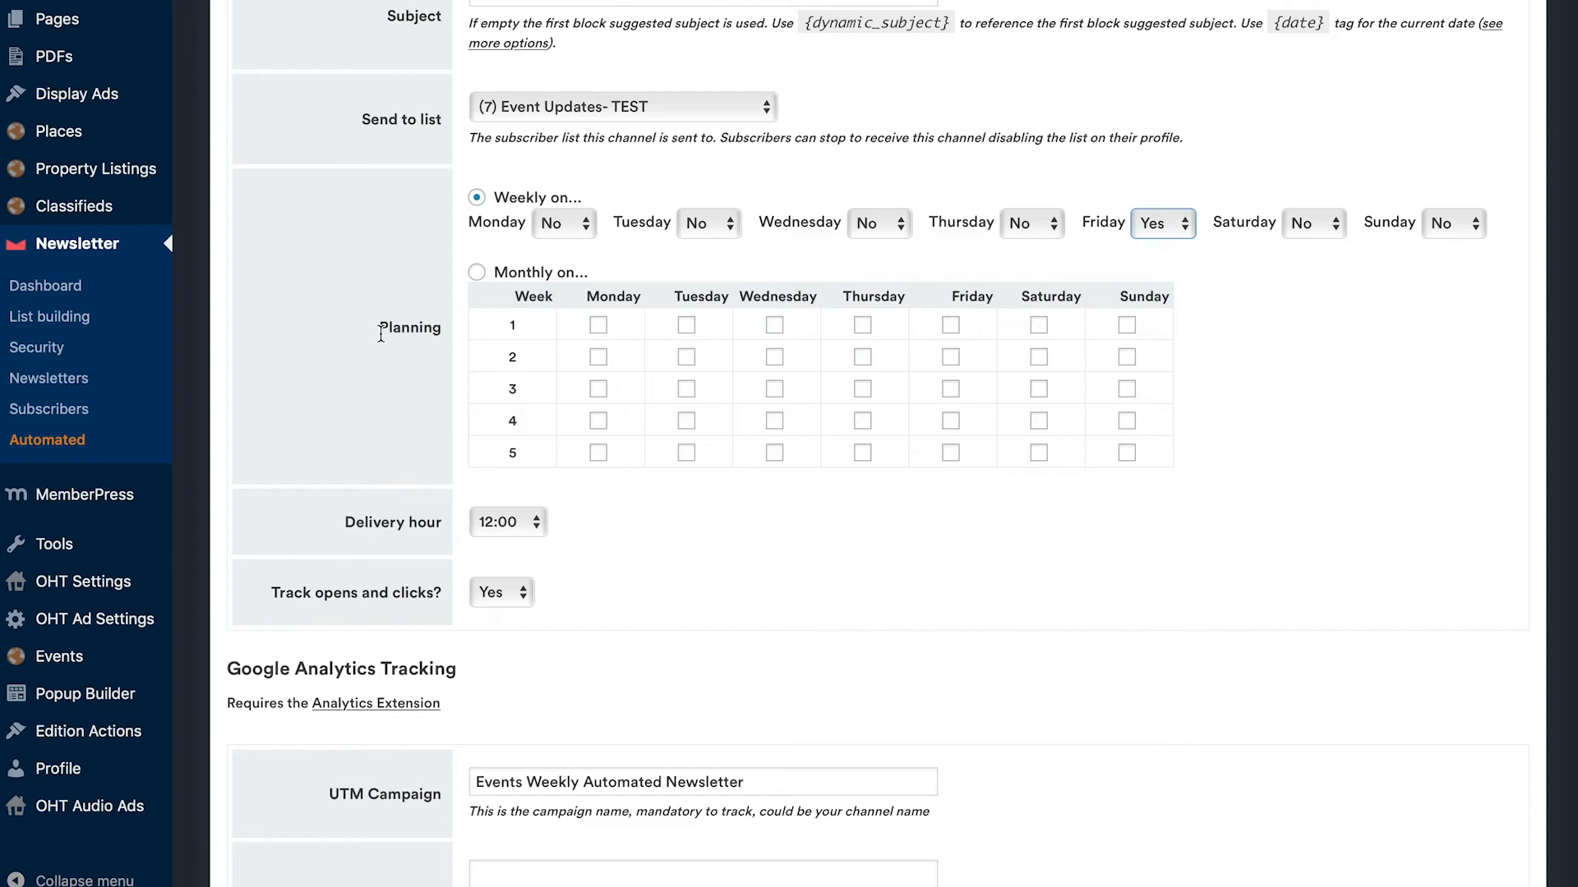
scroll(381, 333, "down", 3)
left_click(557, 113)
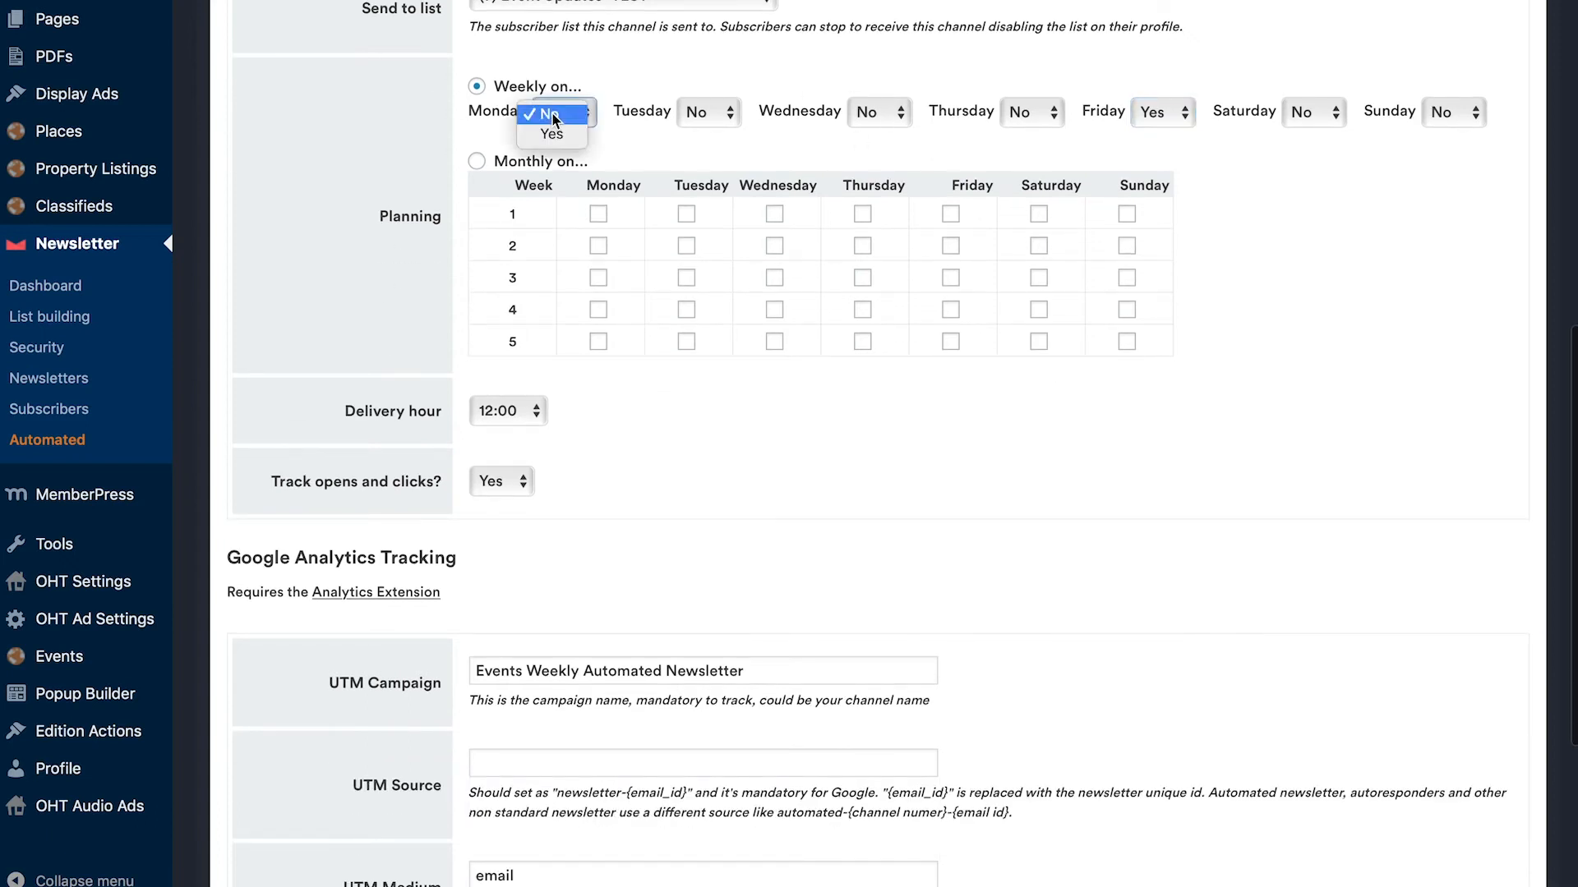
left_click(433, 161)
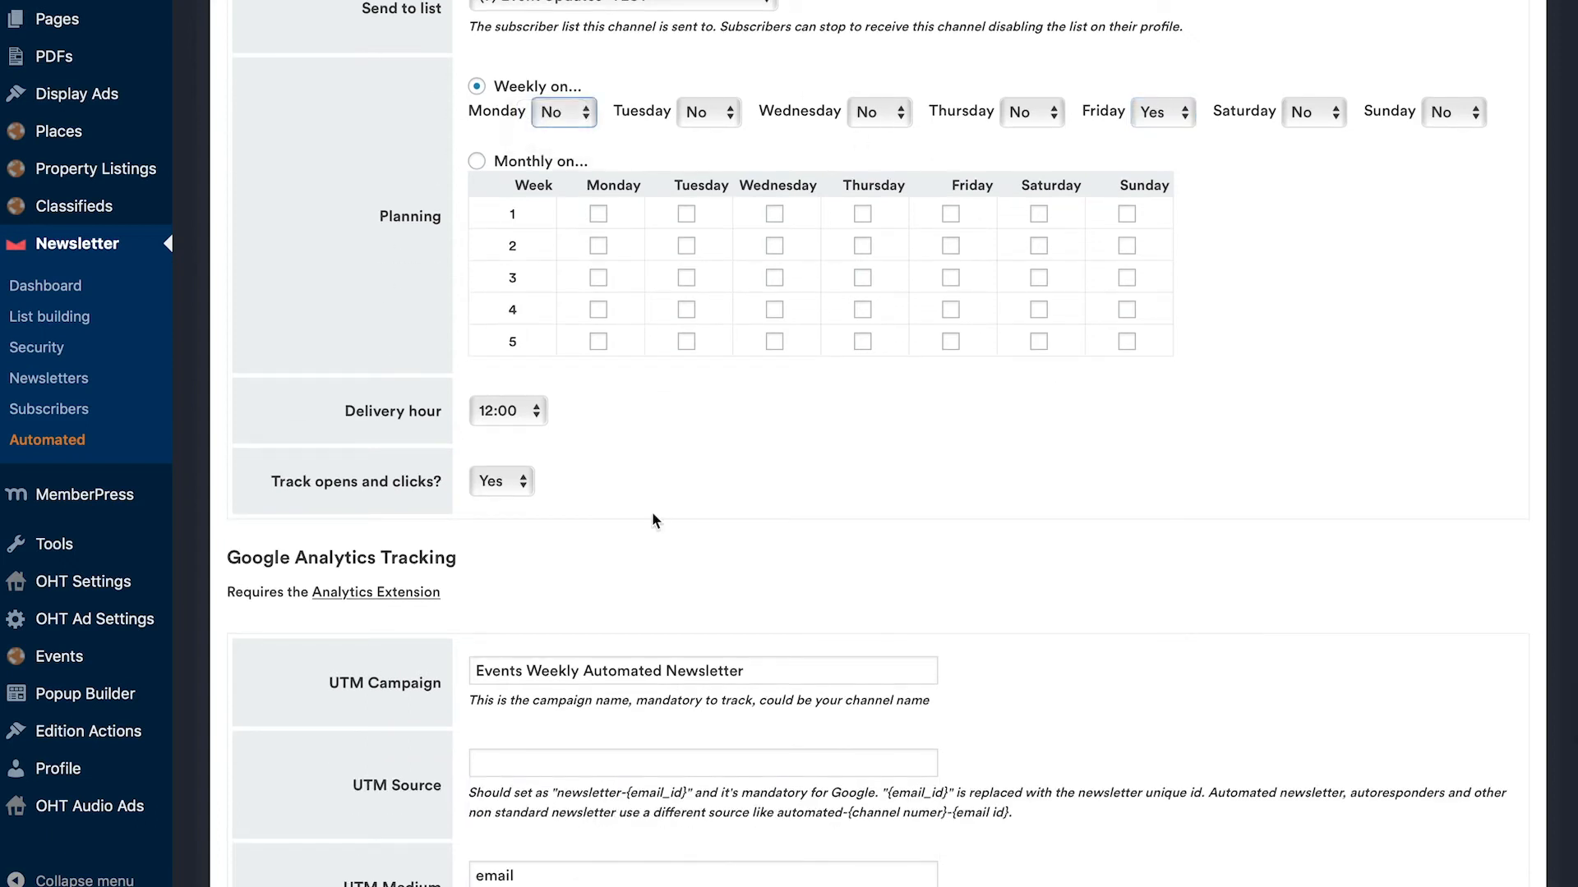
Step: Set the delivery hour to 12:00 and keep the tracking of opens and clicks at Yes
left_click(524, 412)
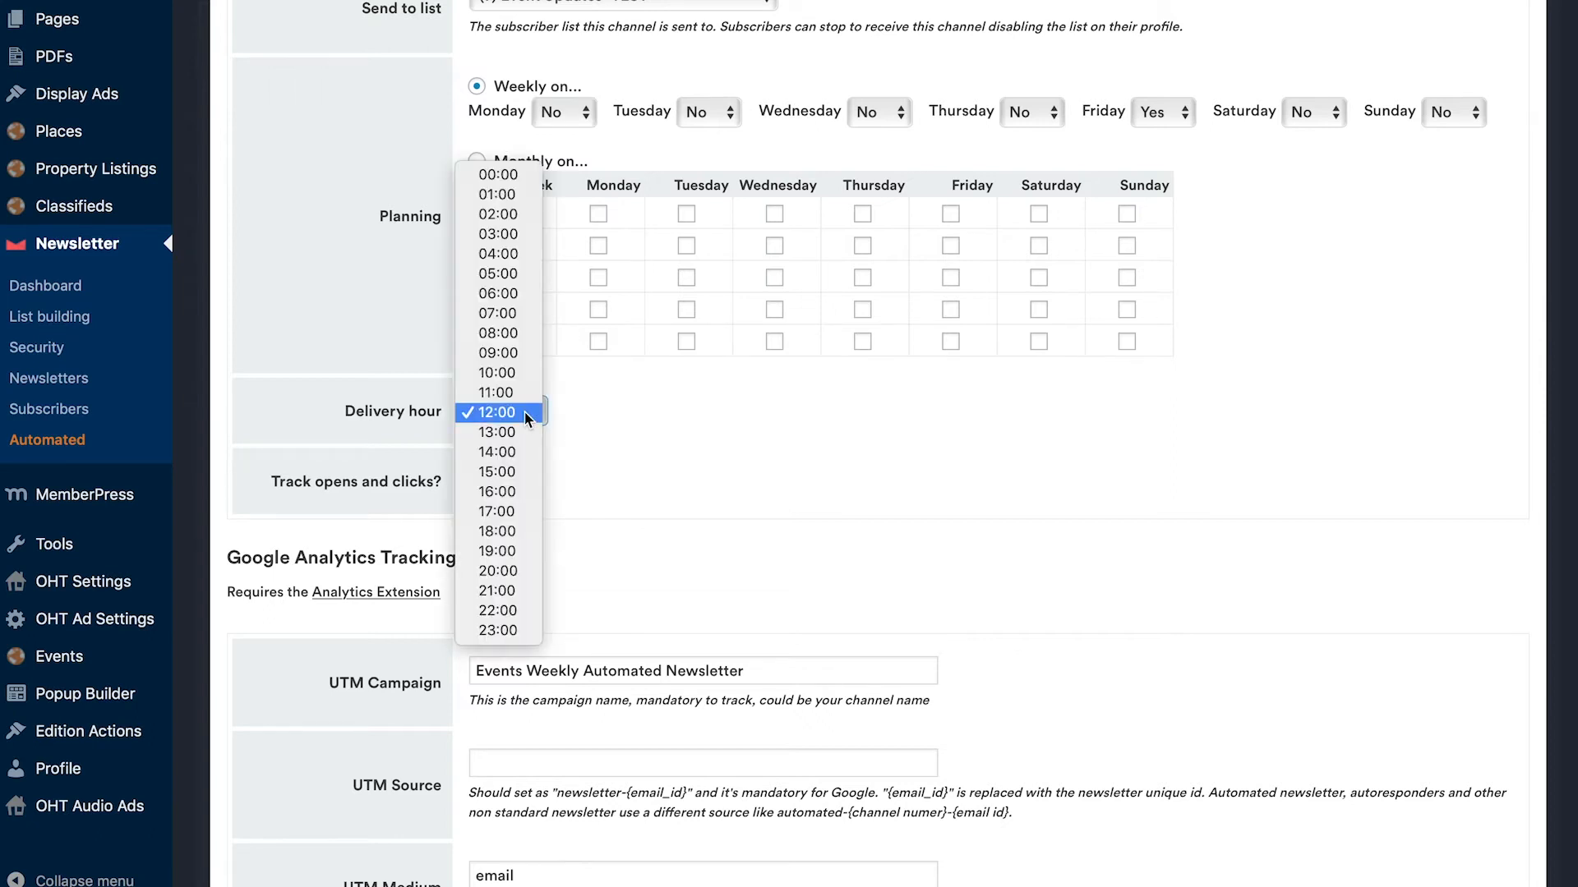
left_click(525, 412)
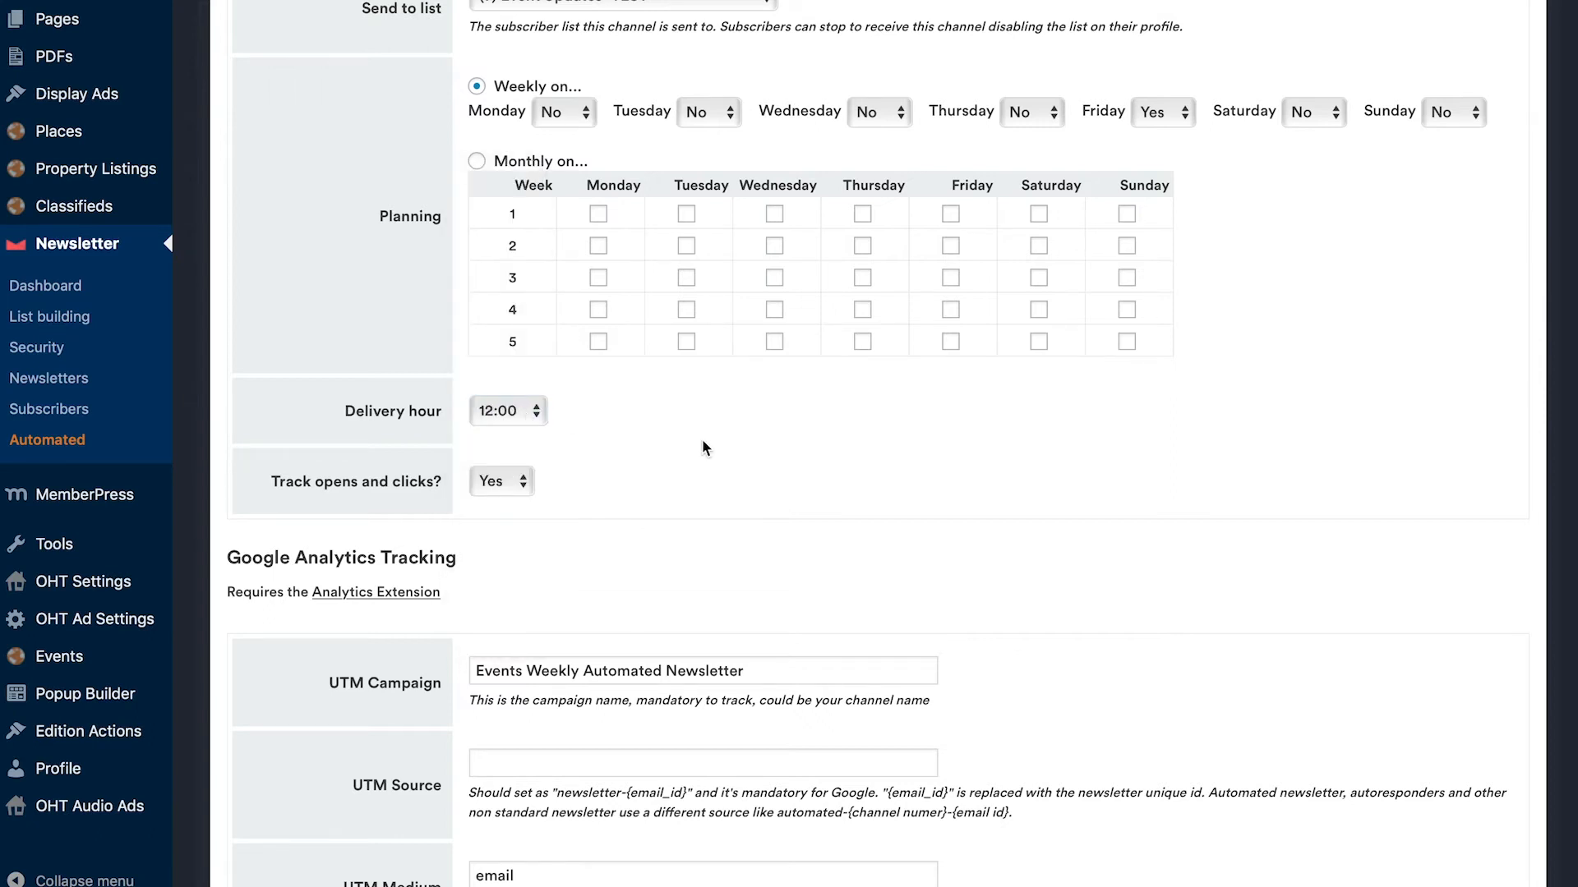
scroll(703, 444, "down", 2)
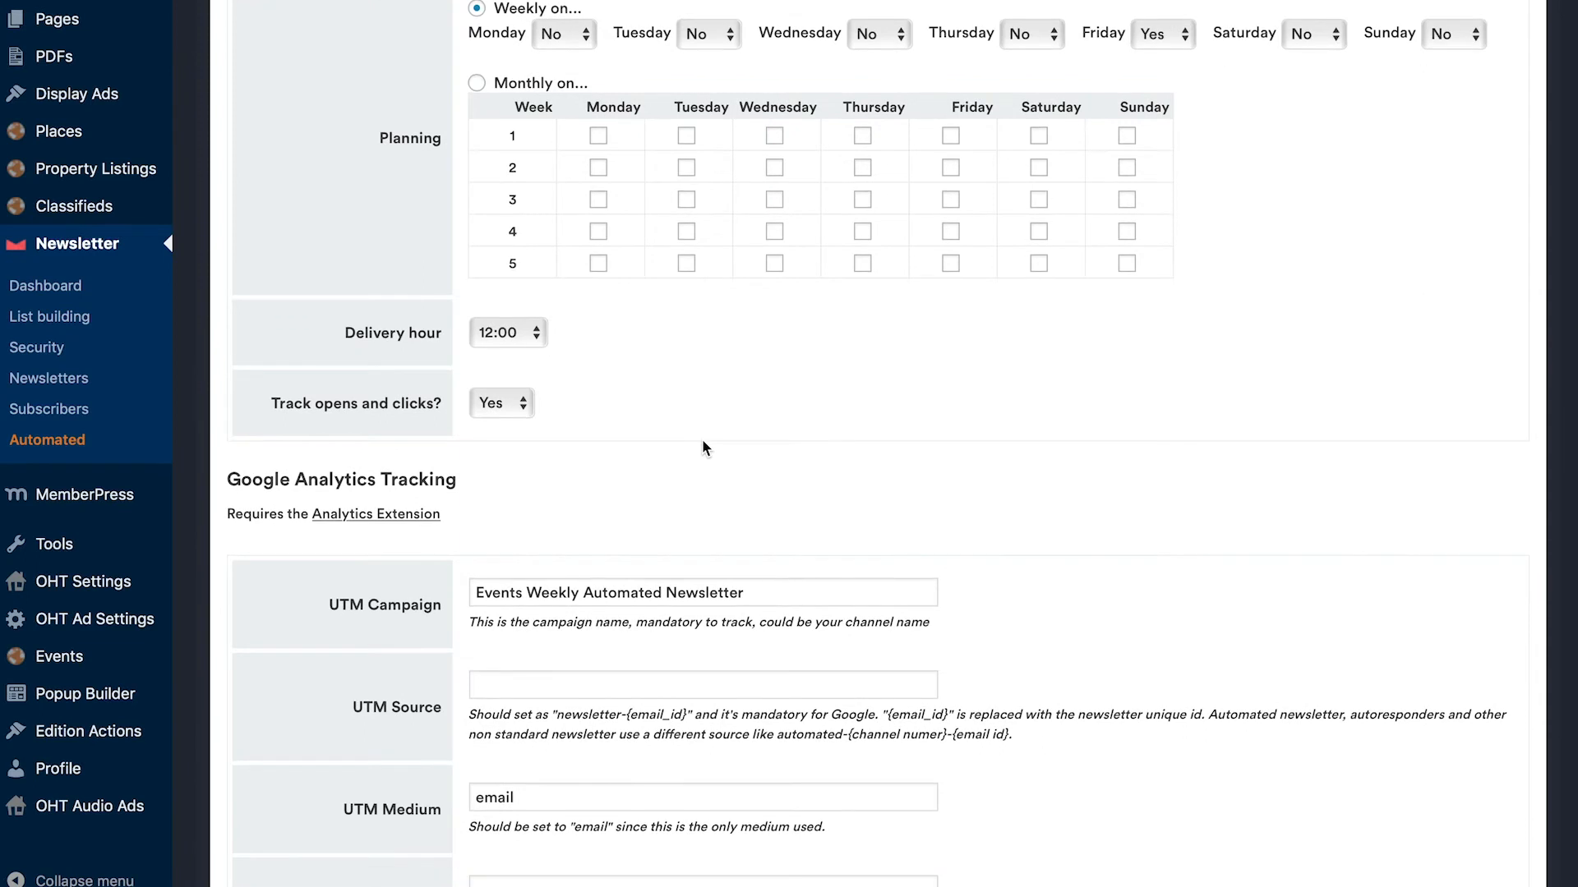
scroll(340, 446, "down", 1)
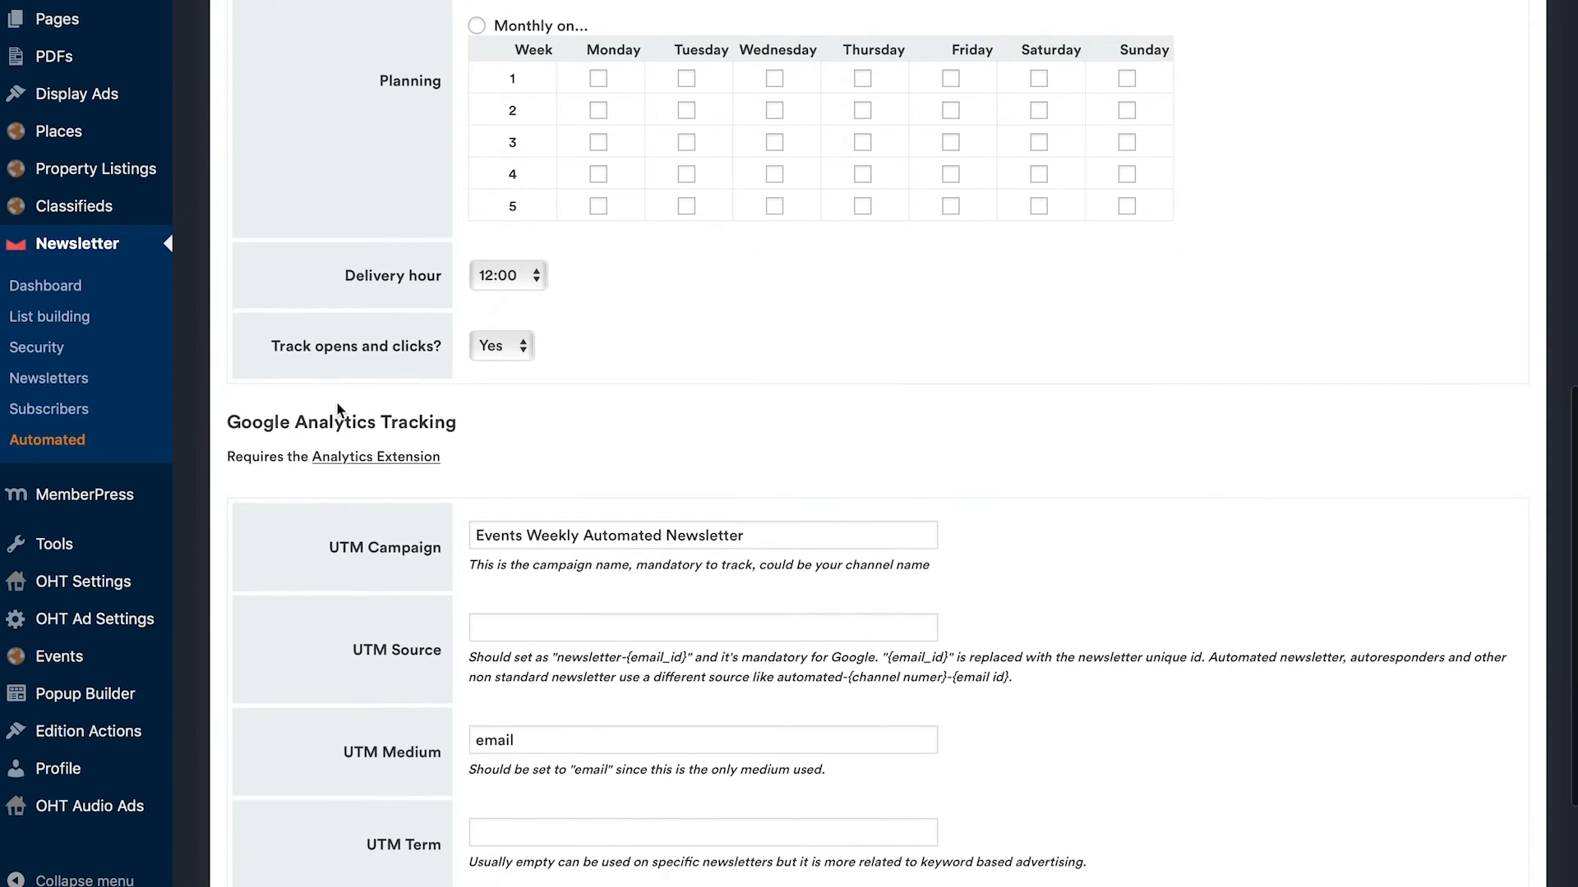
left_click_drag(280, 341, 430, 338)
left_click(430, 337)
left_click(523, 352)
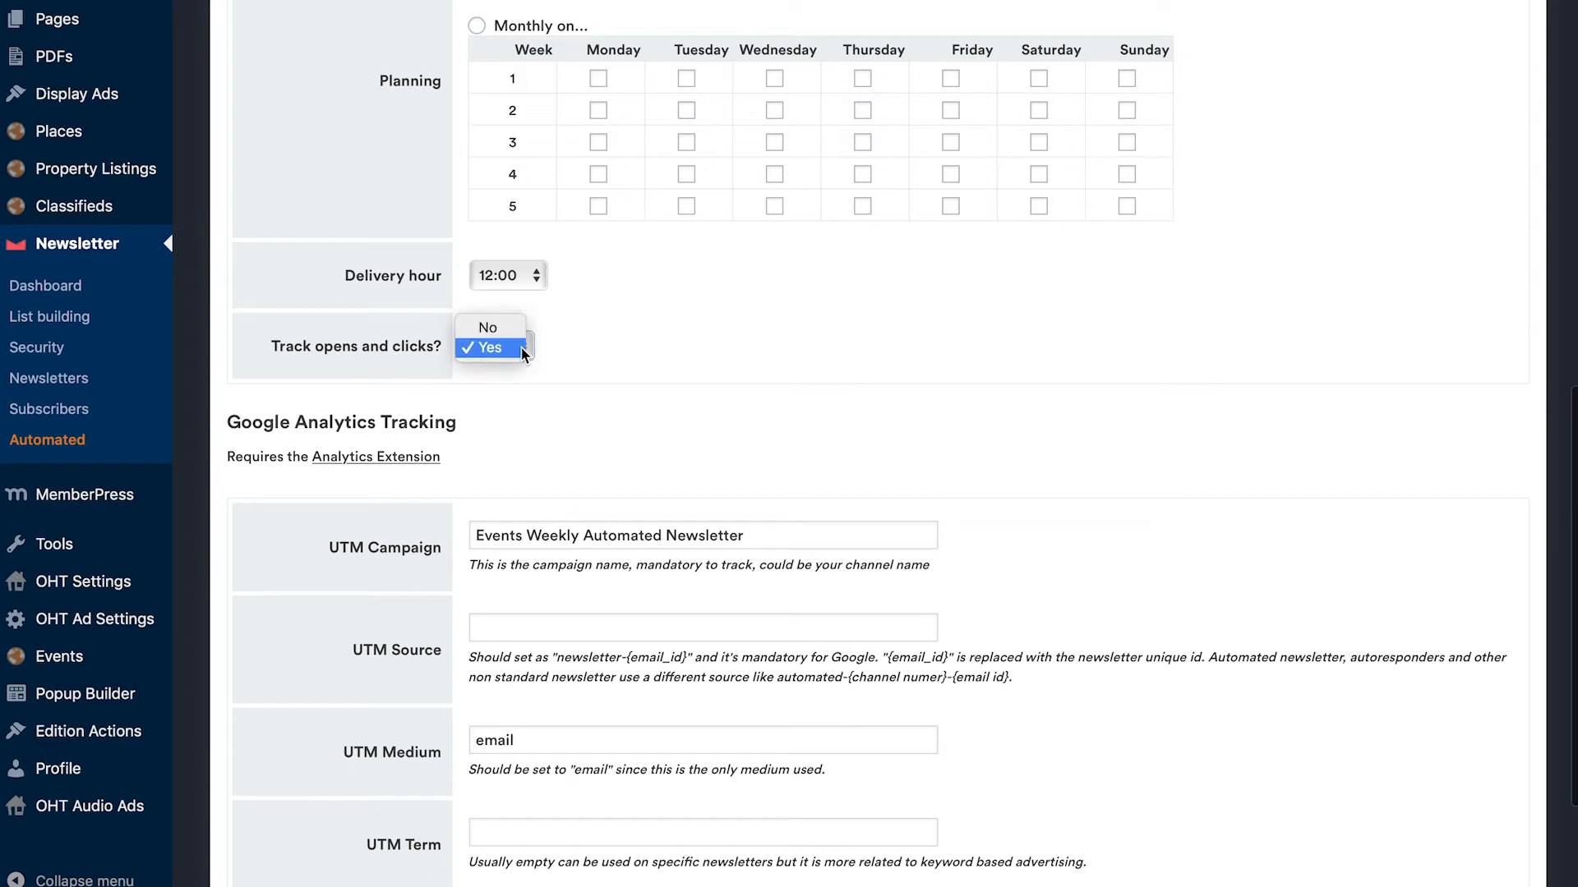
left_click(650, 355)
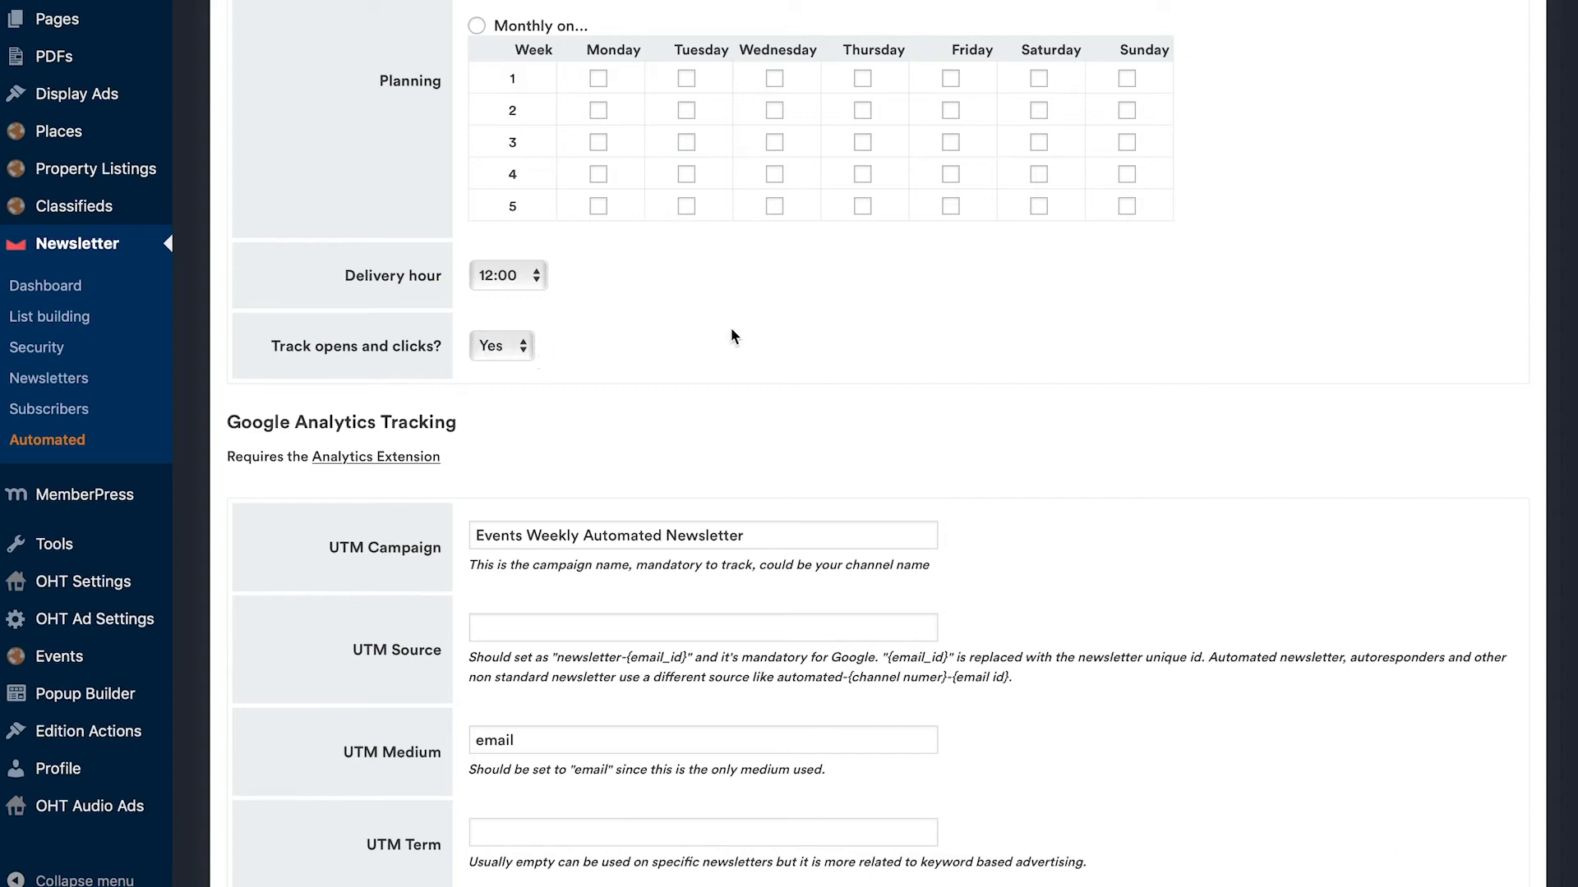
Step: Review the completed channel configuration, including the opens and clicks tracking option and the Google Analytics fields
scroll(731, 333, "up", 3)
scroll(873, 518, "up", 3)
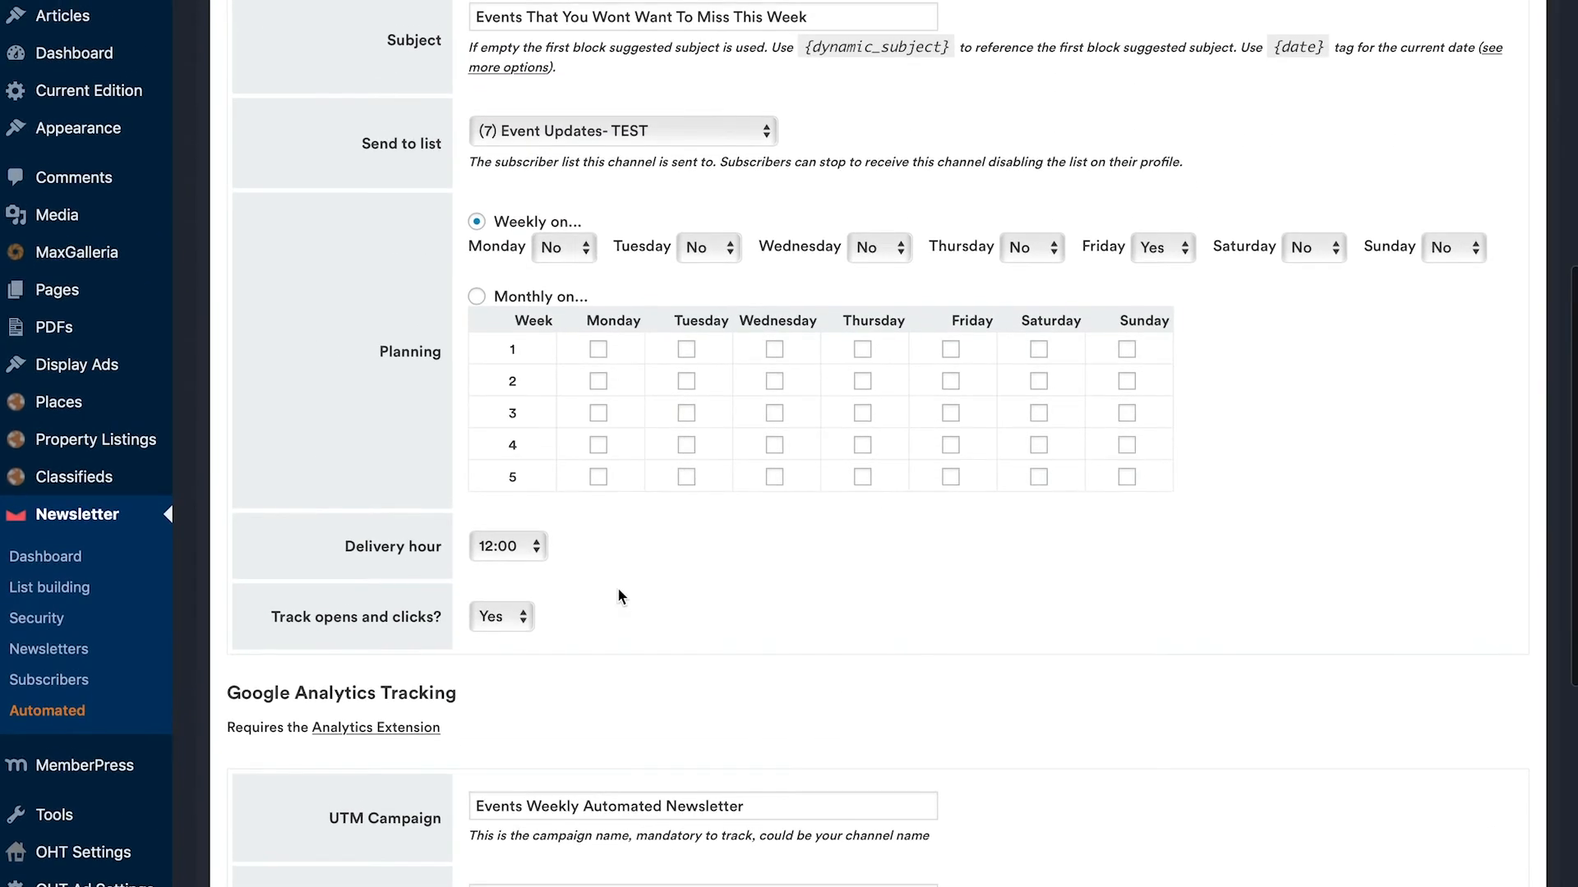
left_click(493, 620)
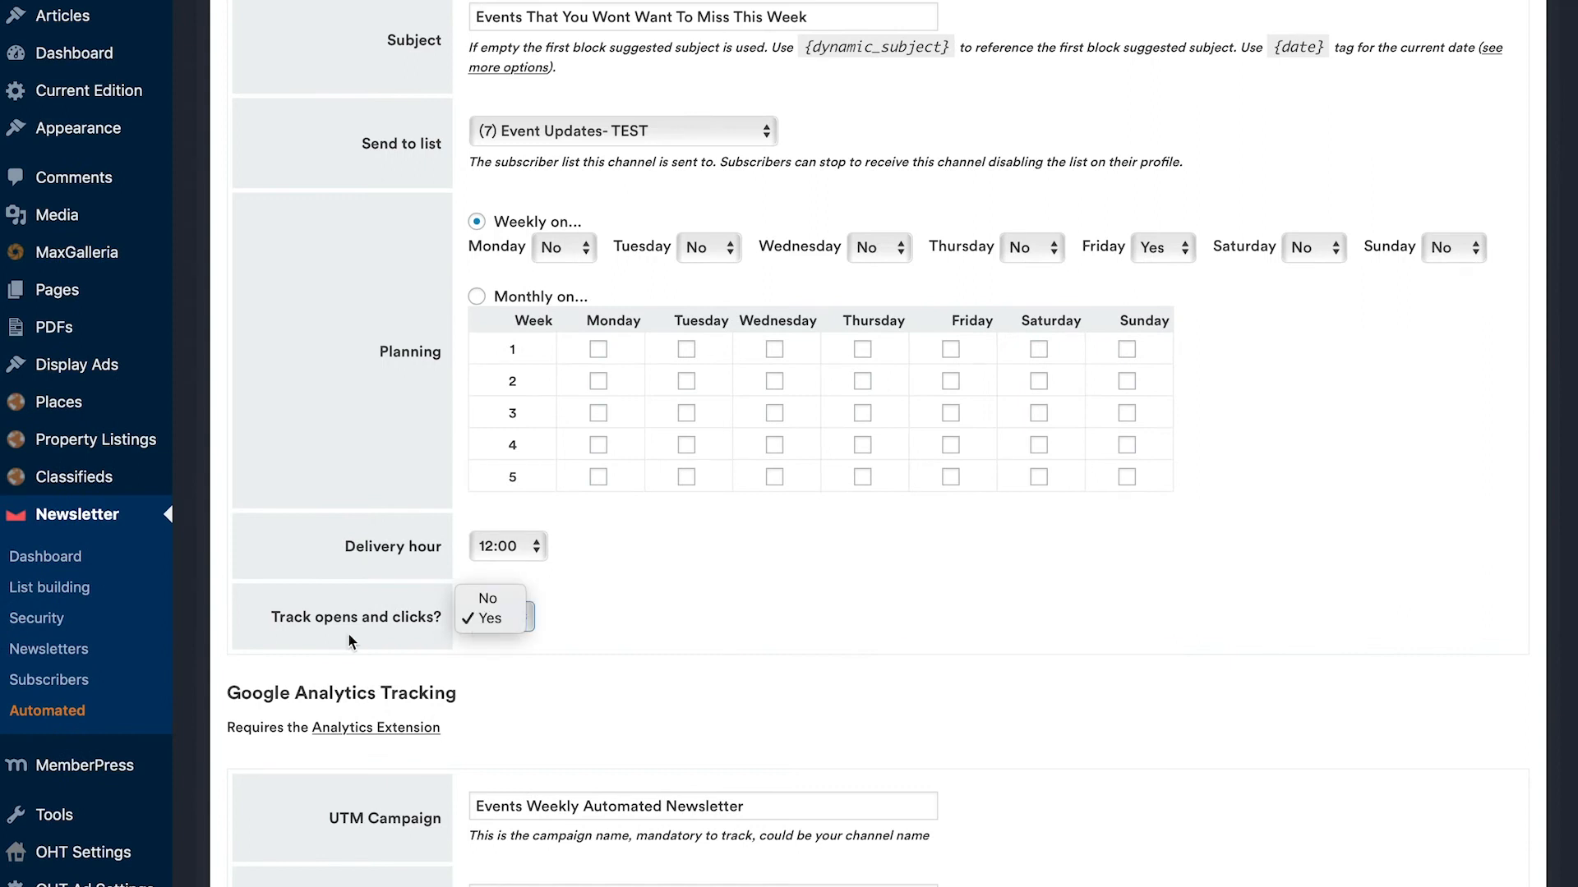
scroll(395, 624, "down", 2)
scroll(693, 589, "down", 3)
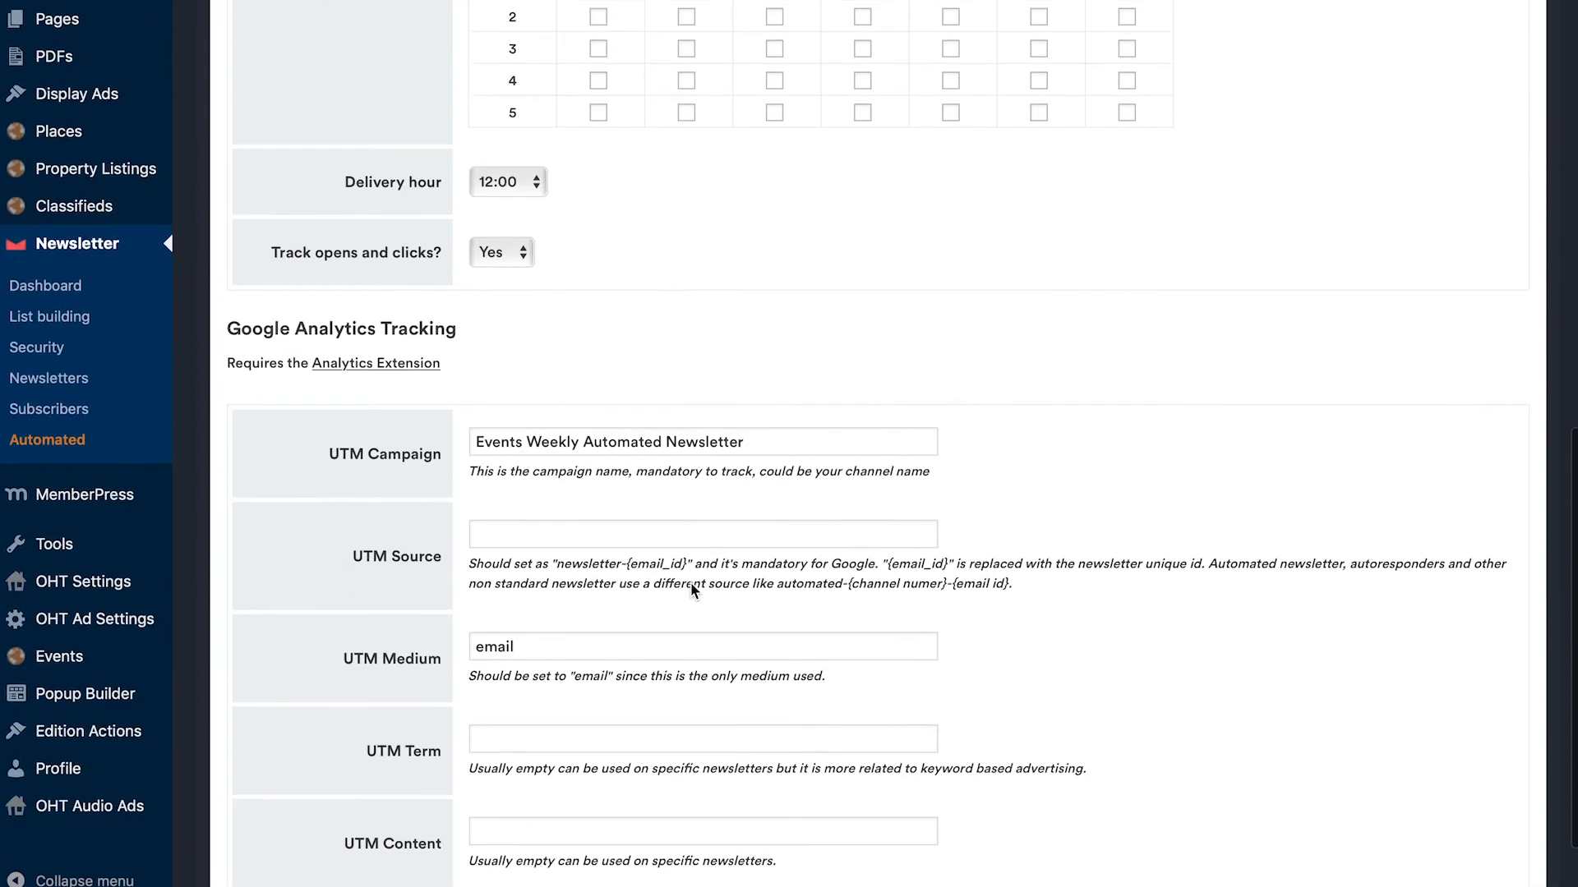
scroll(298, 450, "up", 15)
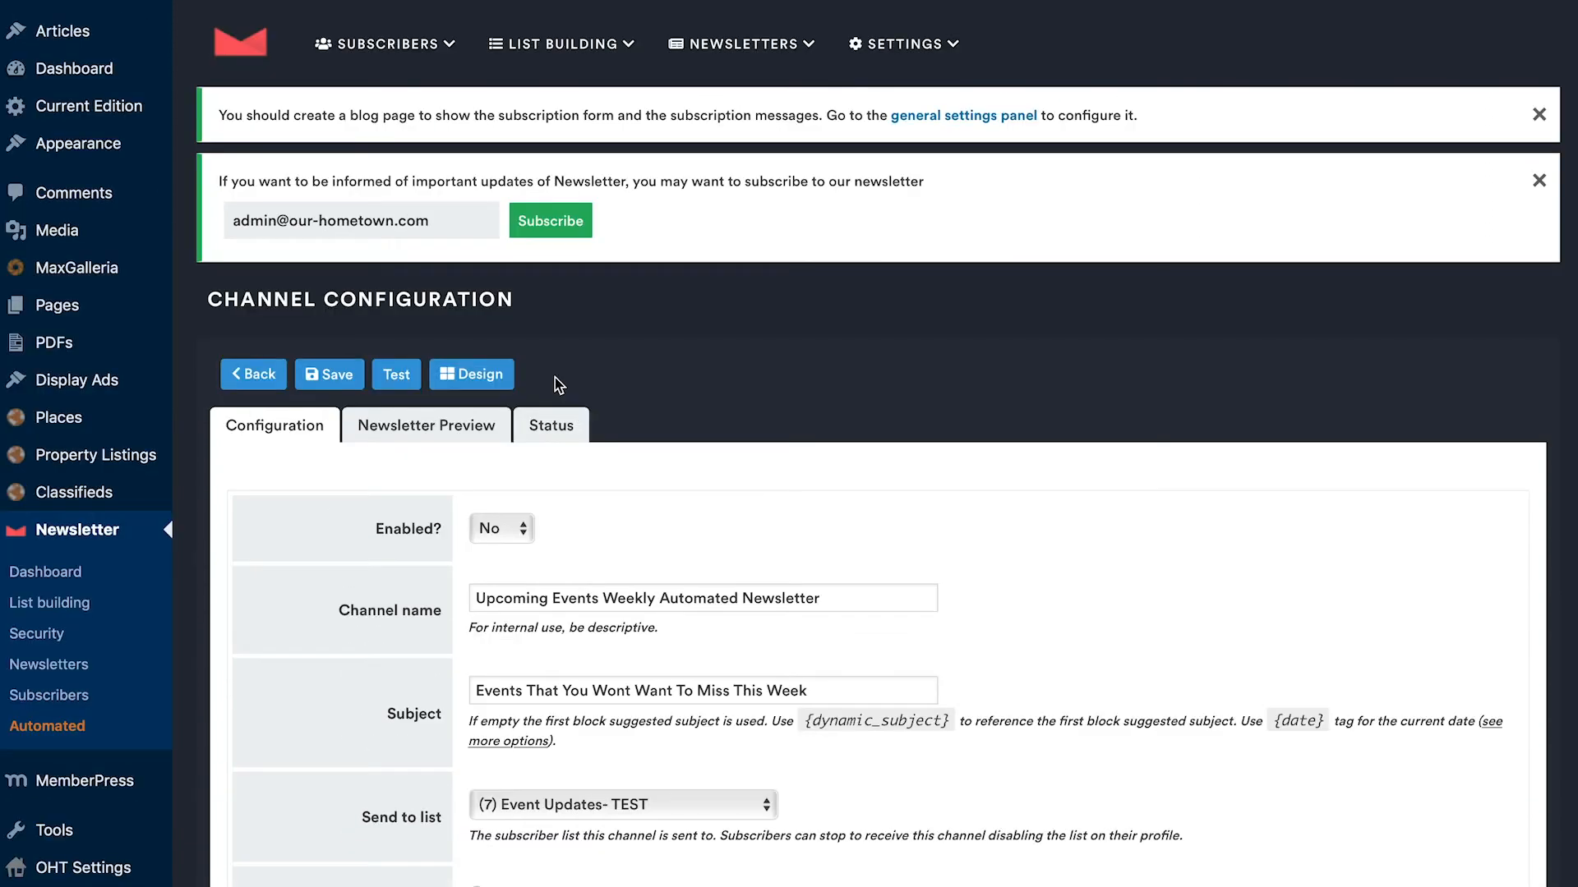
Step: Open the newsletter preview and examine its header, the "Your Source for Weekly Events" heading and the button below it
left_click(472, 431)
scroll(1167, 655, "down", 5)
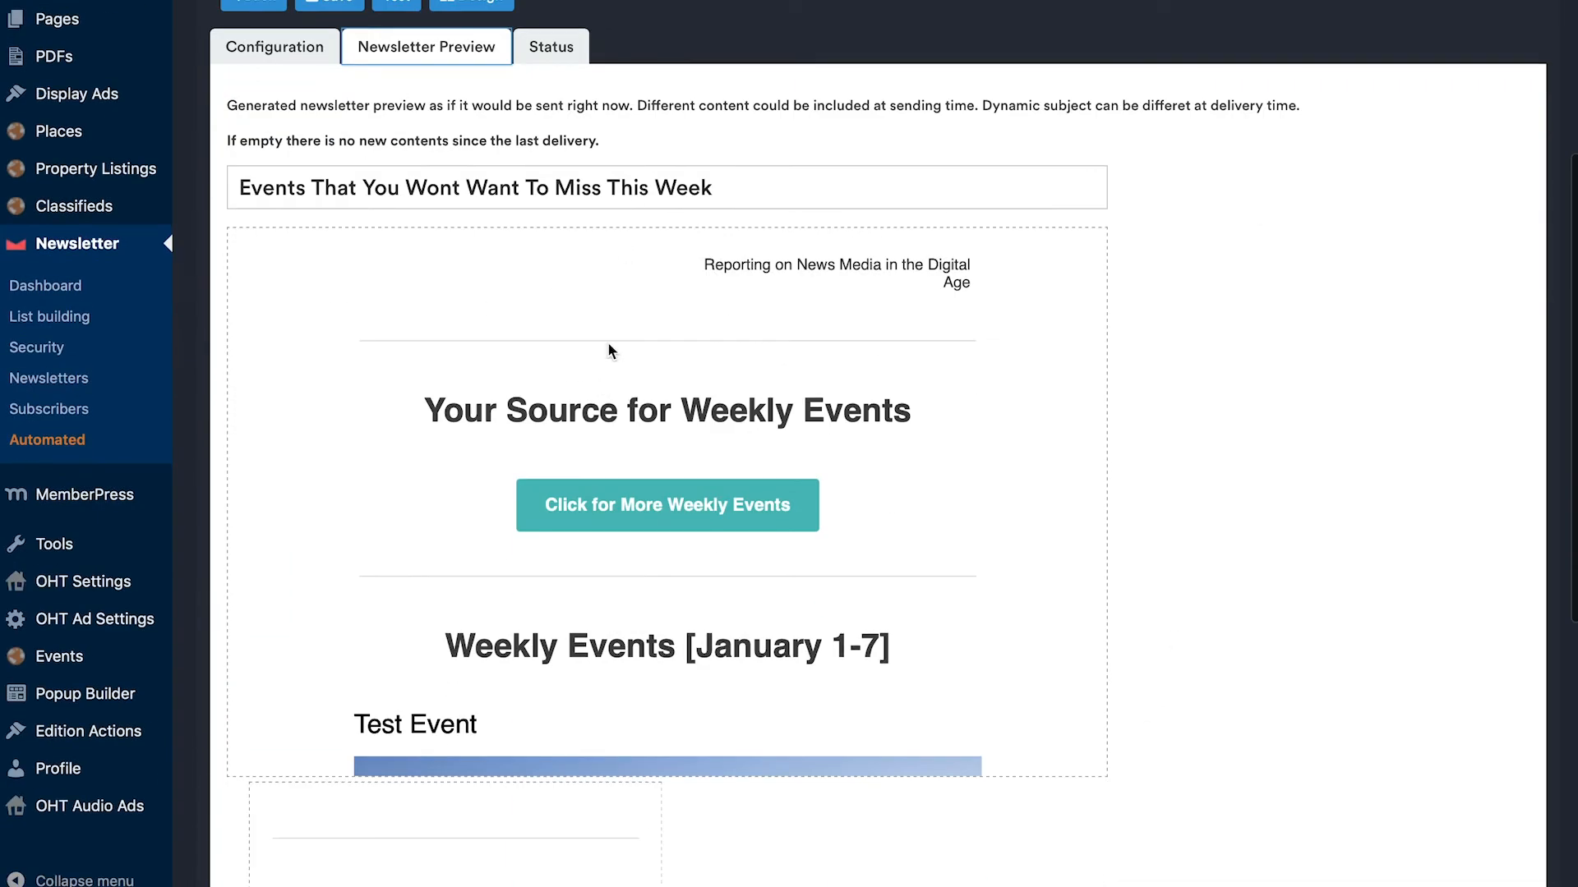
scroll(604, 345, "up", 1)
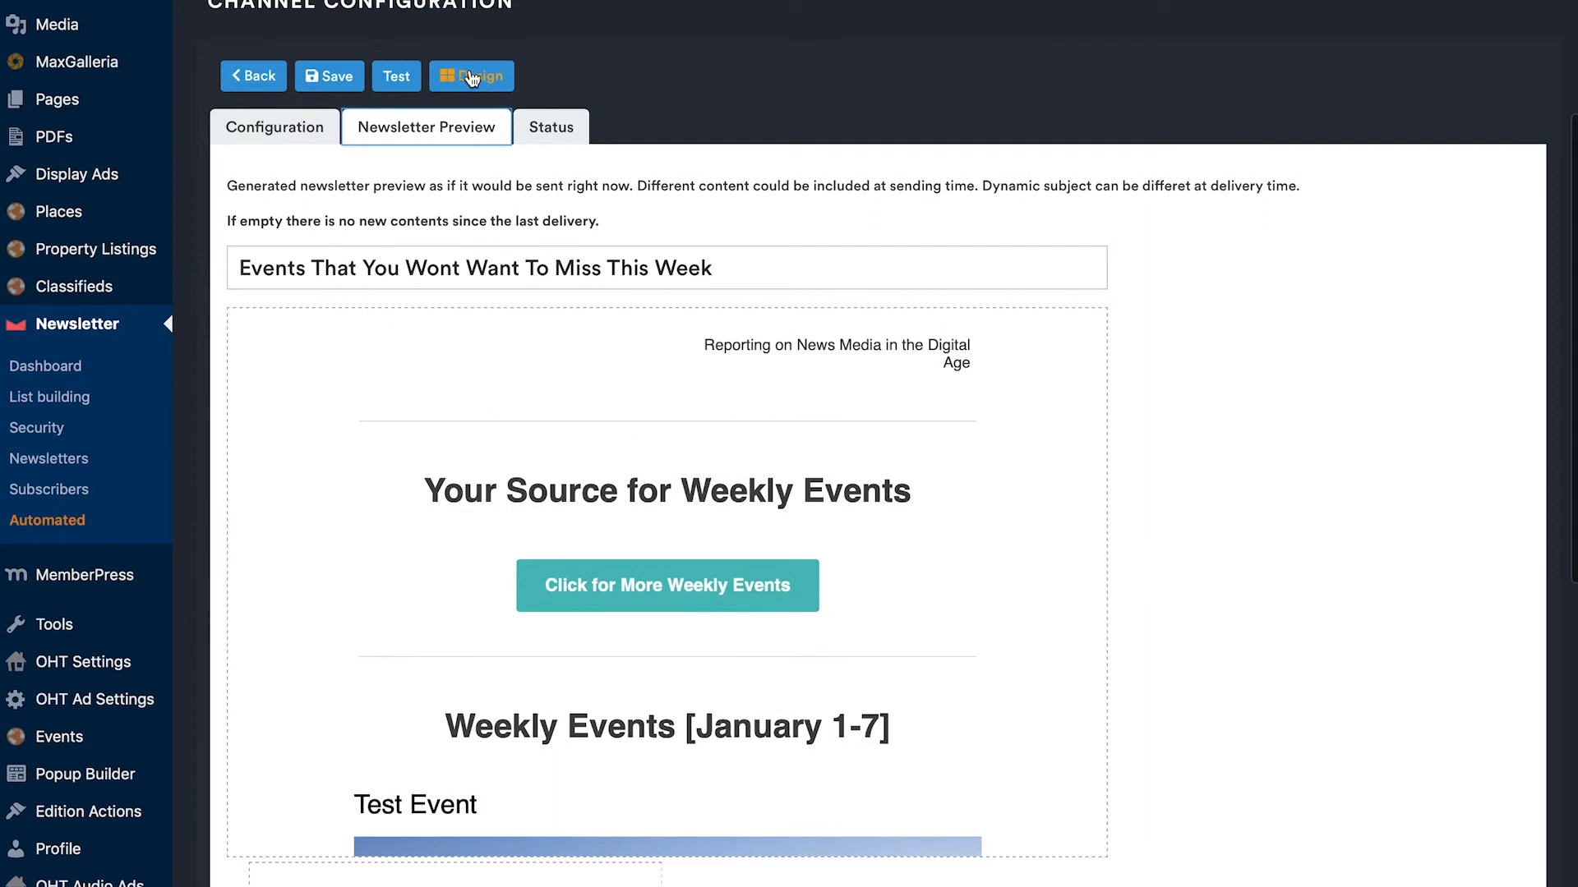
scroll(768, 498, "down", 1)
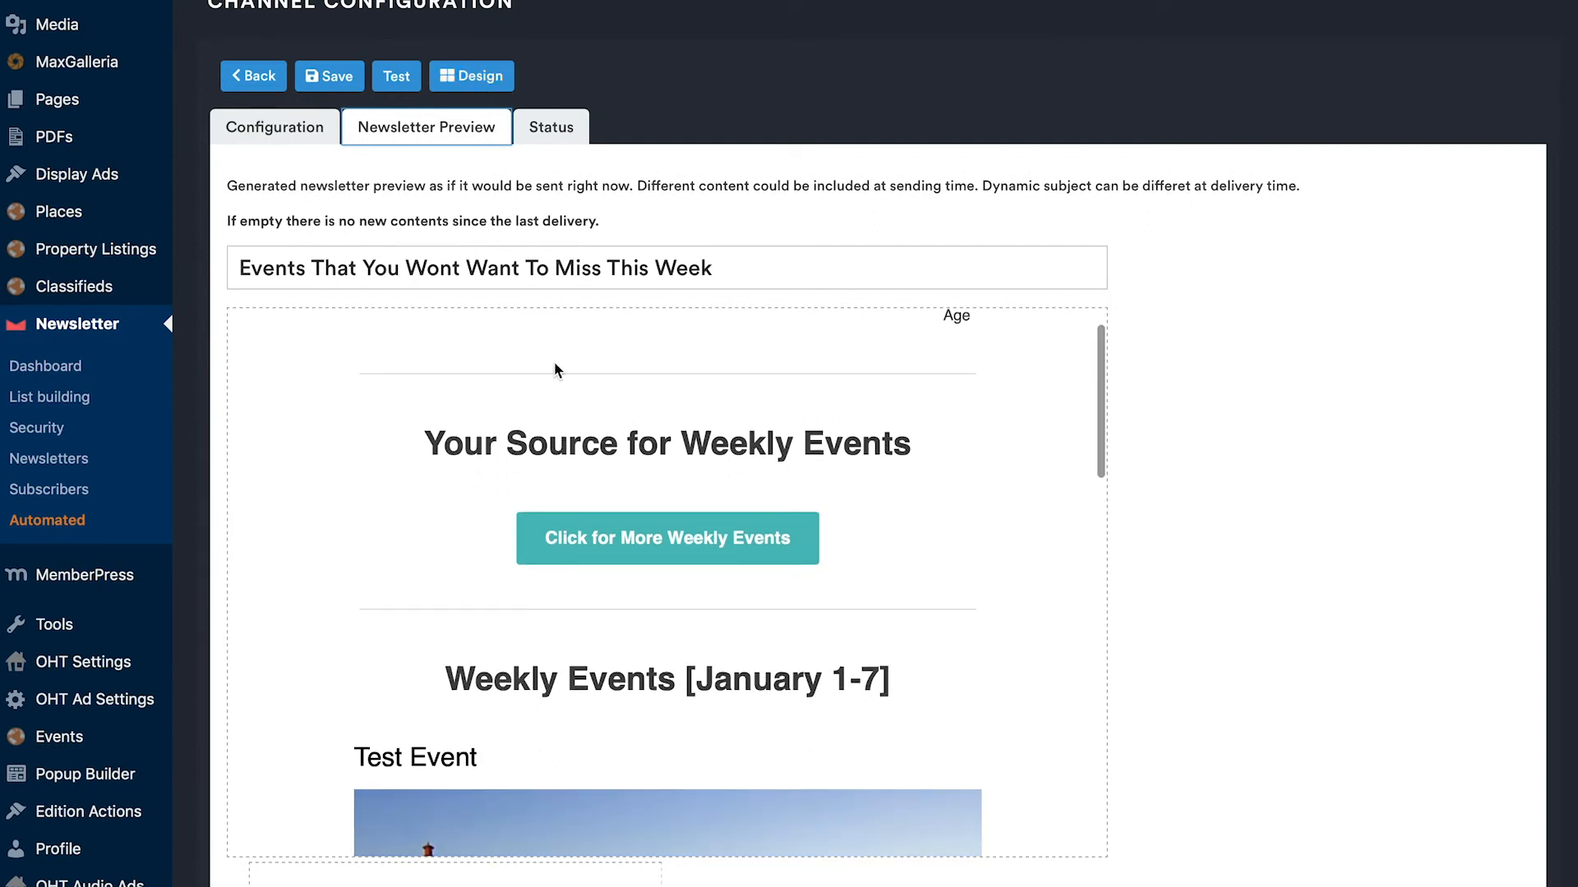
scroll(574, 371, "up", 1)
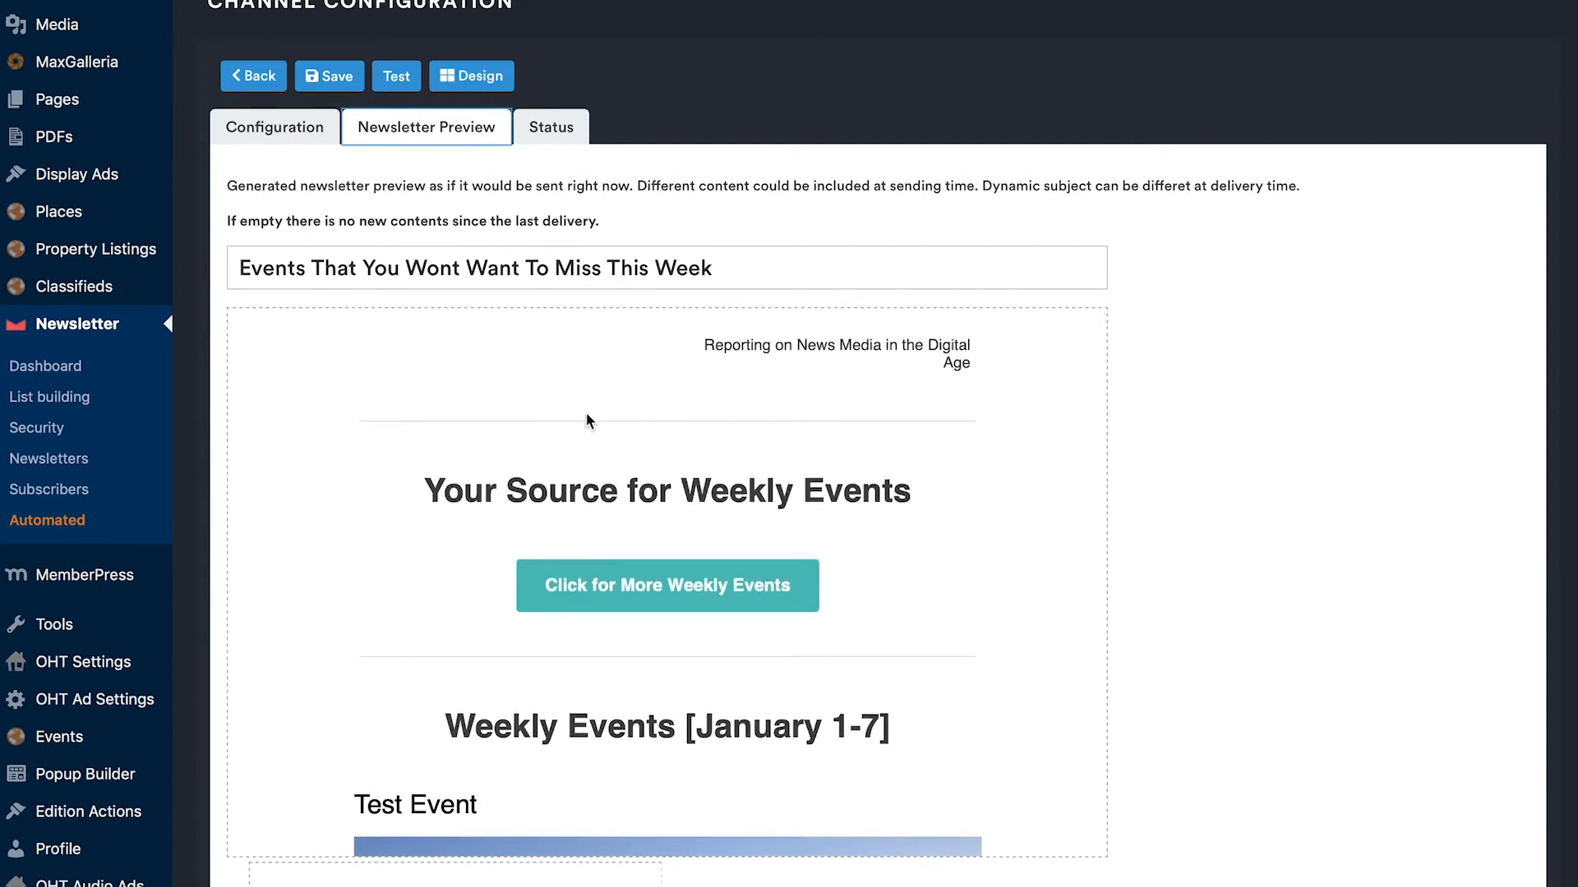
scroll(572, 413, "down", 2)
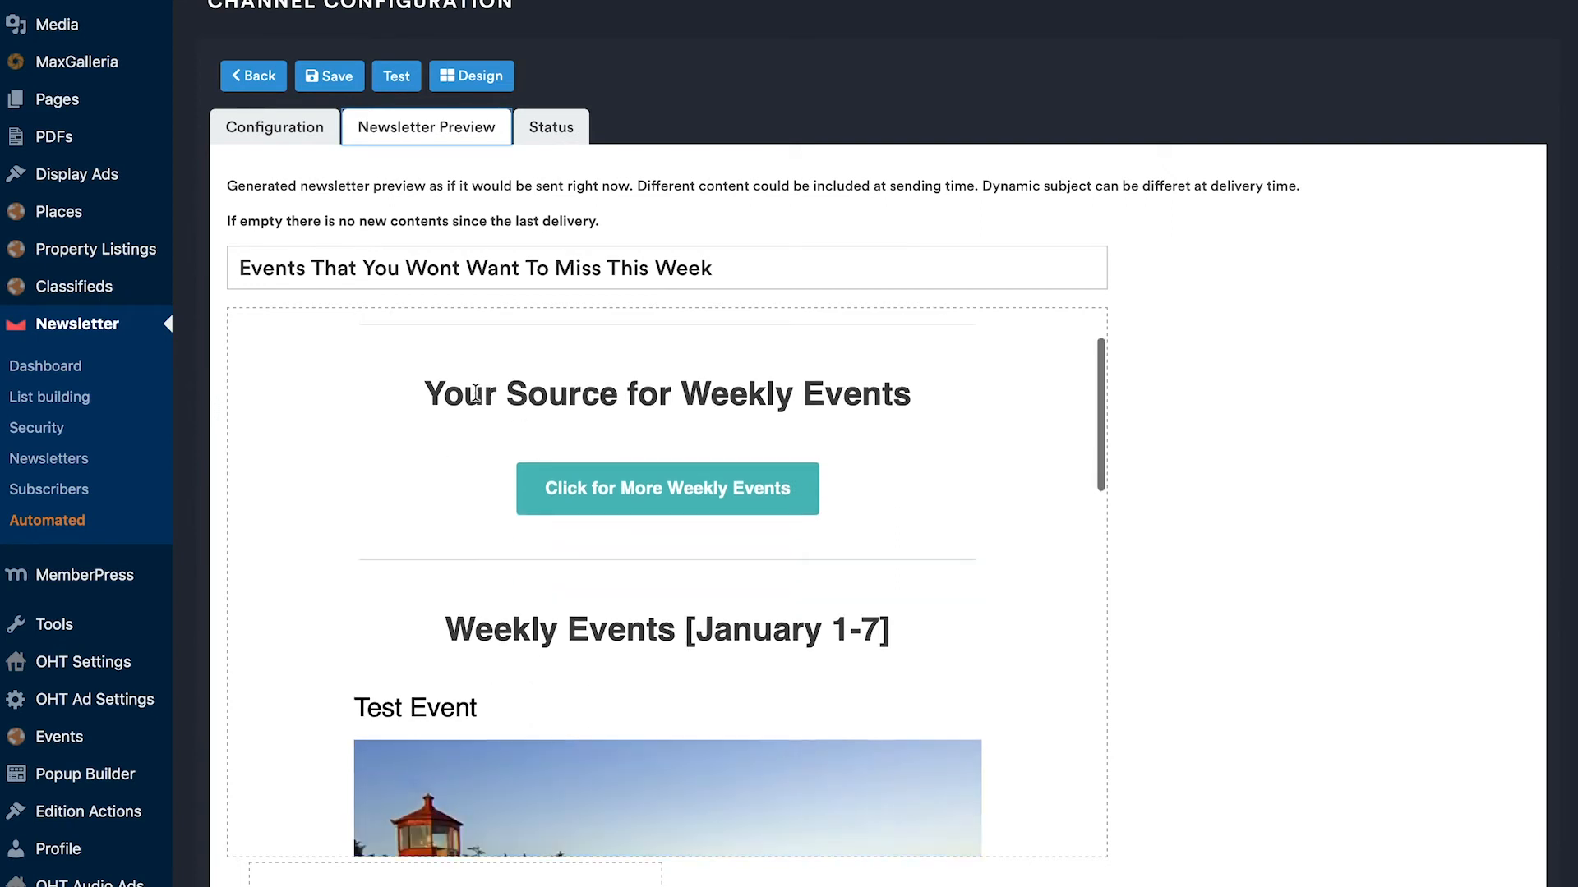
left_click_drag(425, 393, 918, 397)
left_click(718, 454)
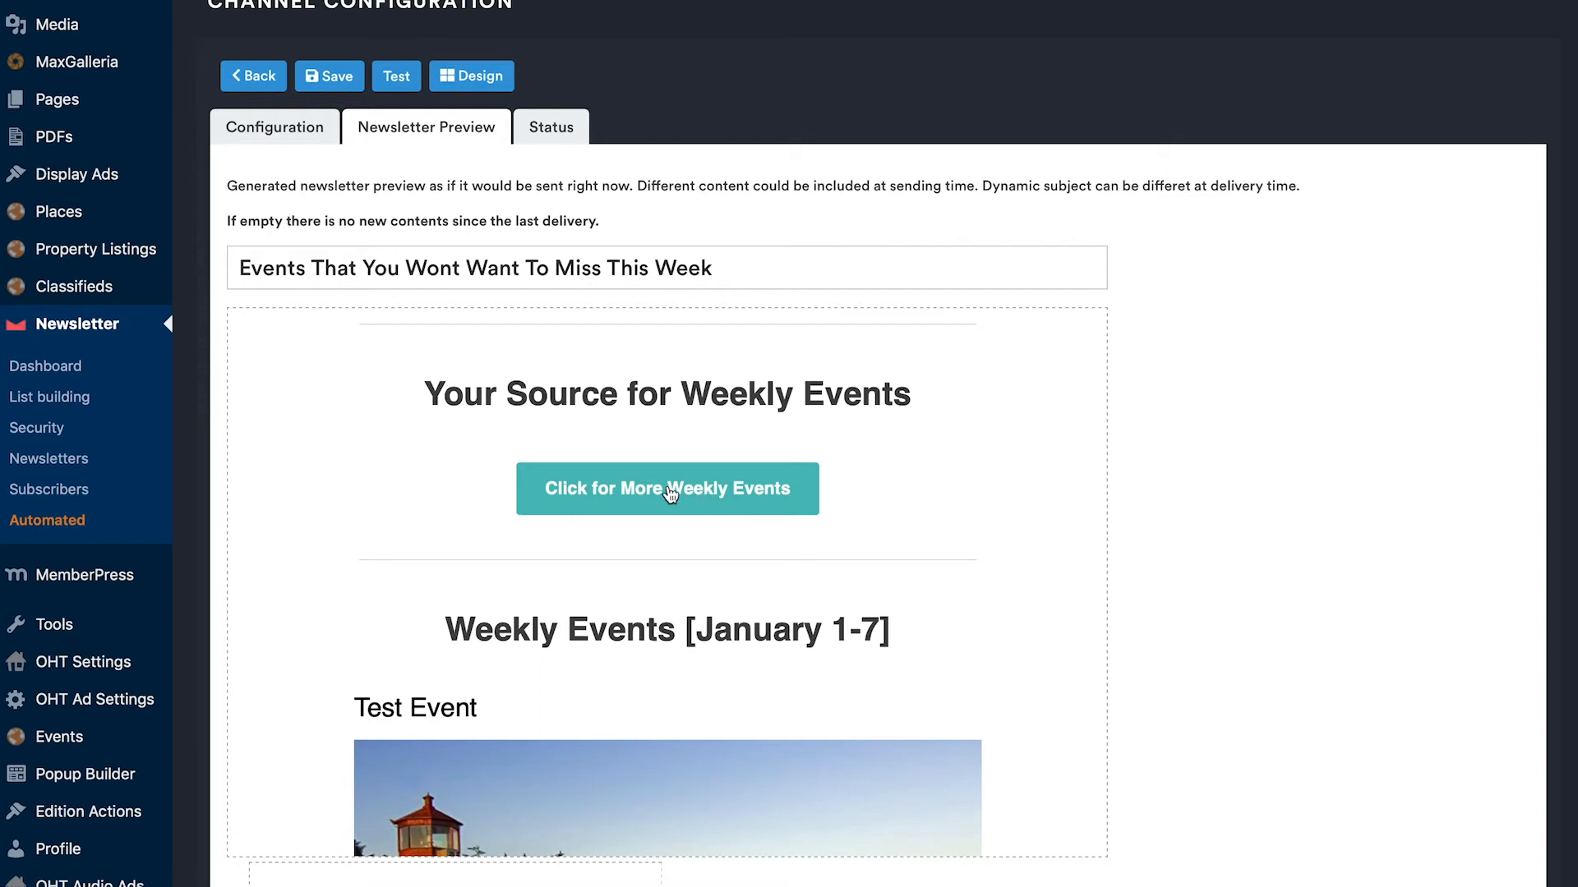
Step: Examine the "Weekly Events [January 1-7]" heading in the newsletter preview, focusing on its date range
scroll(495, 510, "down", 3)
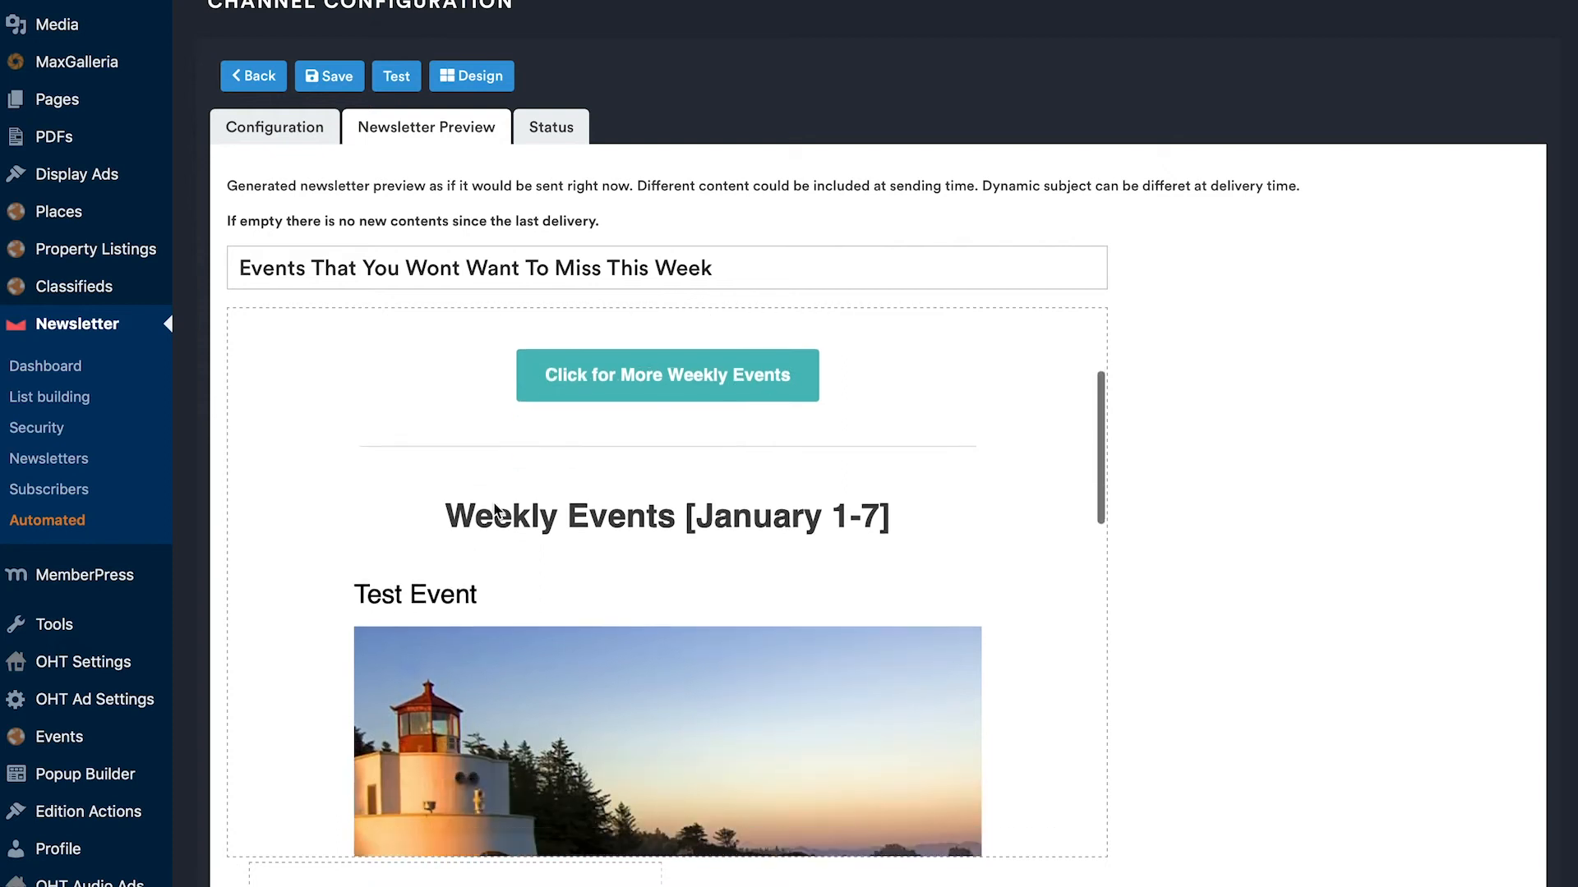
scroll(633, 525, "down", 1)
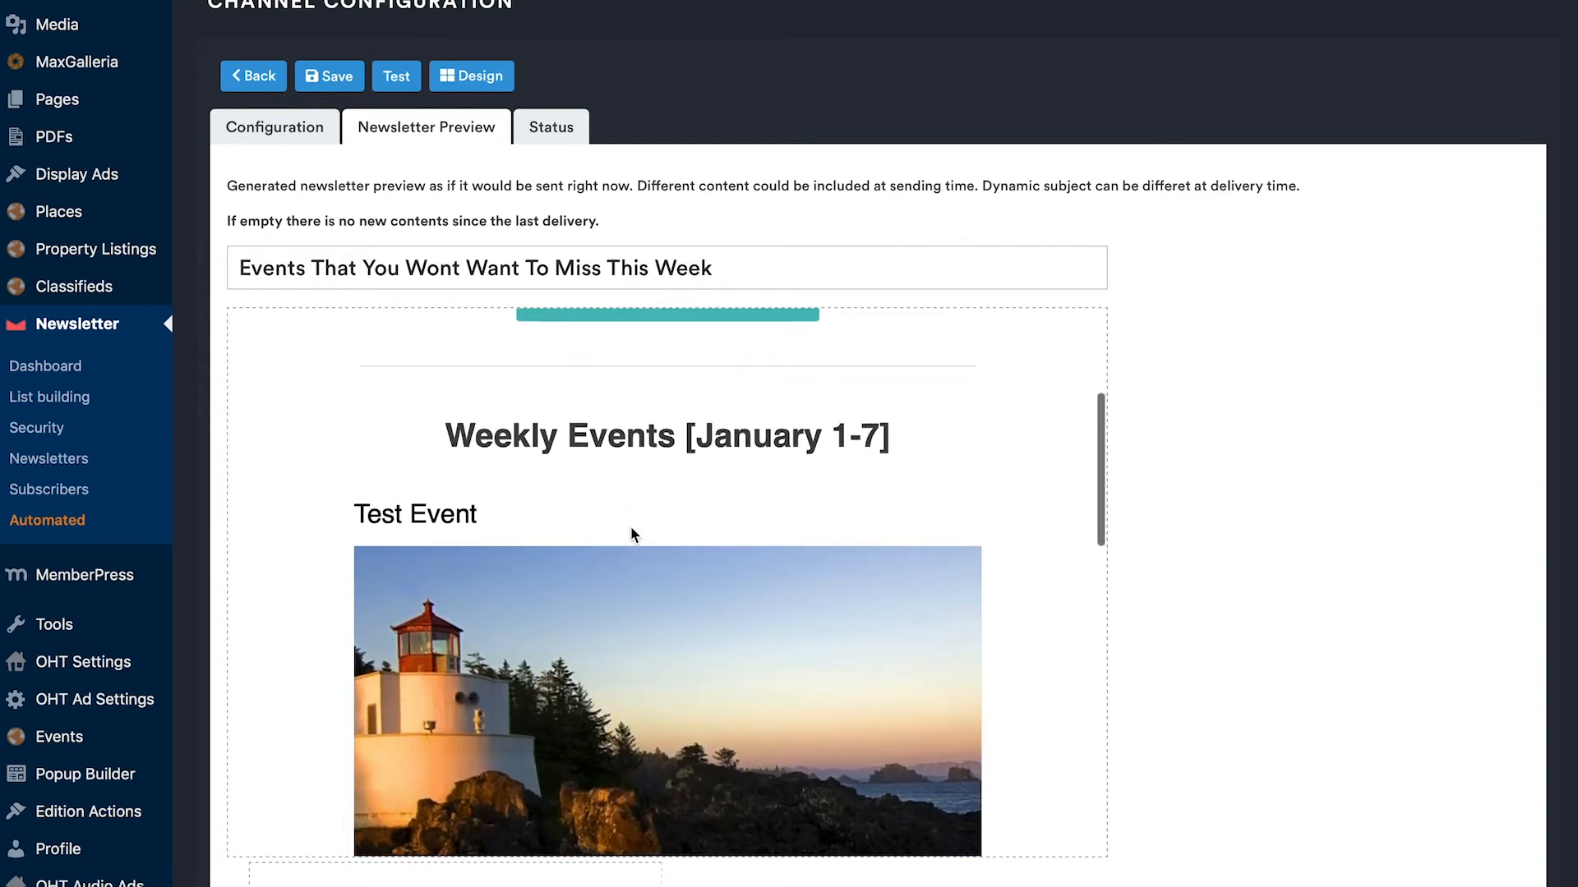
scroll(627, 373, "down", 1)
mouse_move(446, 380)
left_mouse_down()
mouse_move(808, 426)
mouse_move(891, 385)
mouse_move(460, 390)
left_mouse_up()
left_click(885, 384)
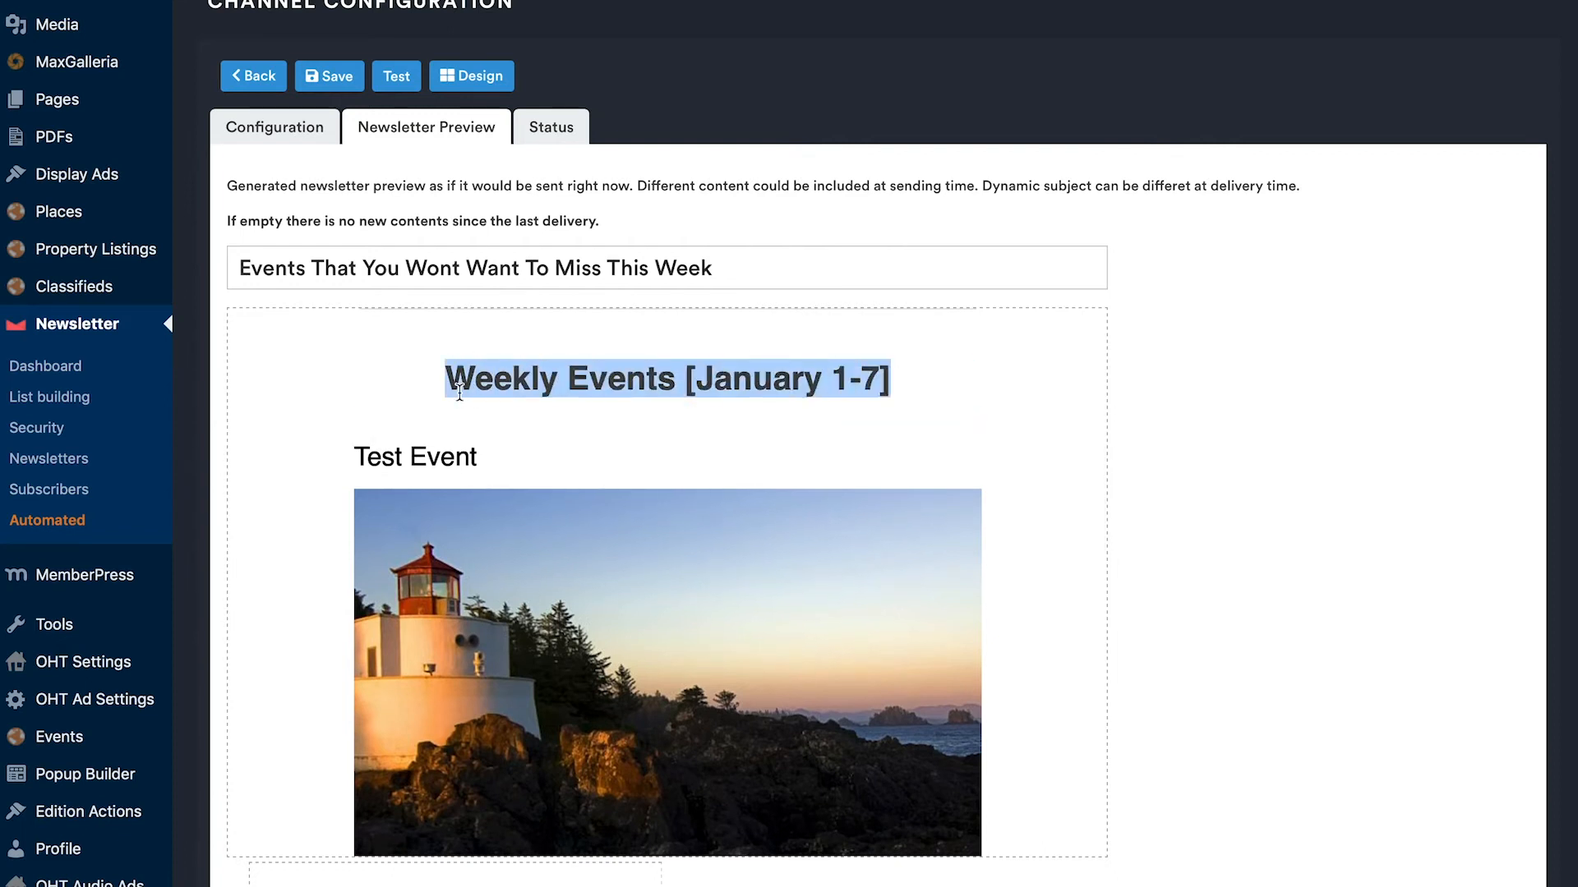
left_click(524, 378)
left_click_drag(705, 380, 883, 378)
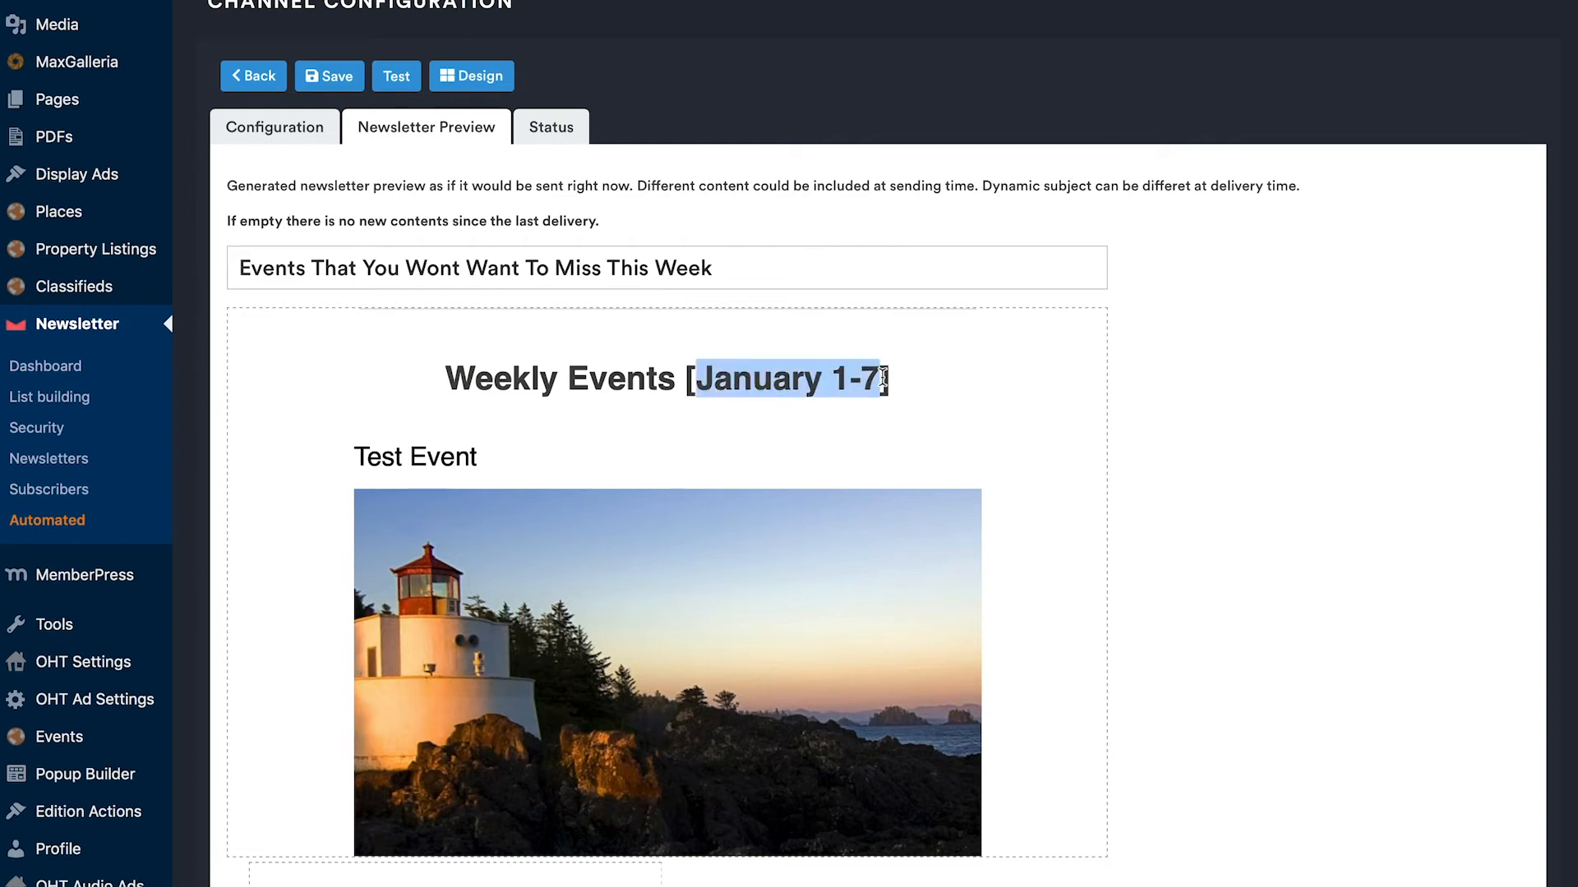
left_click(829, 378)
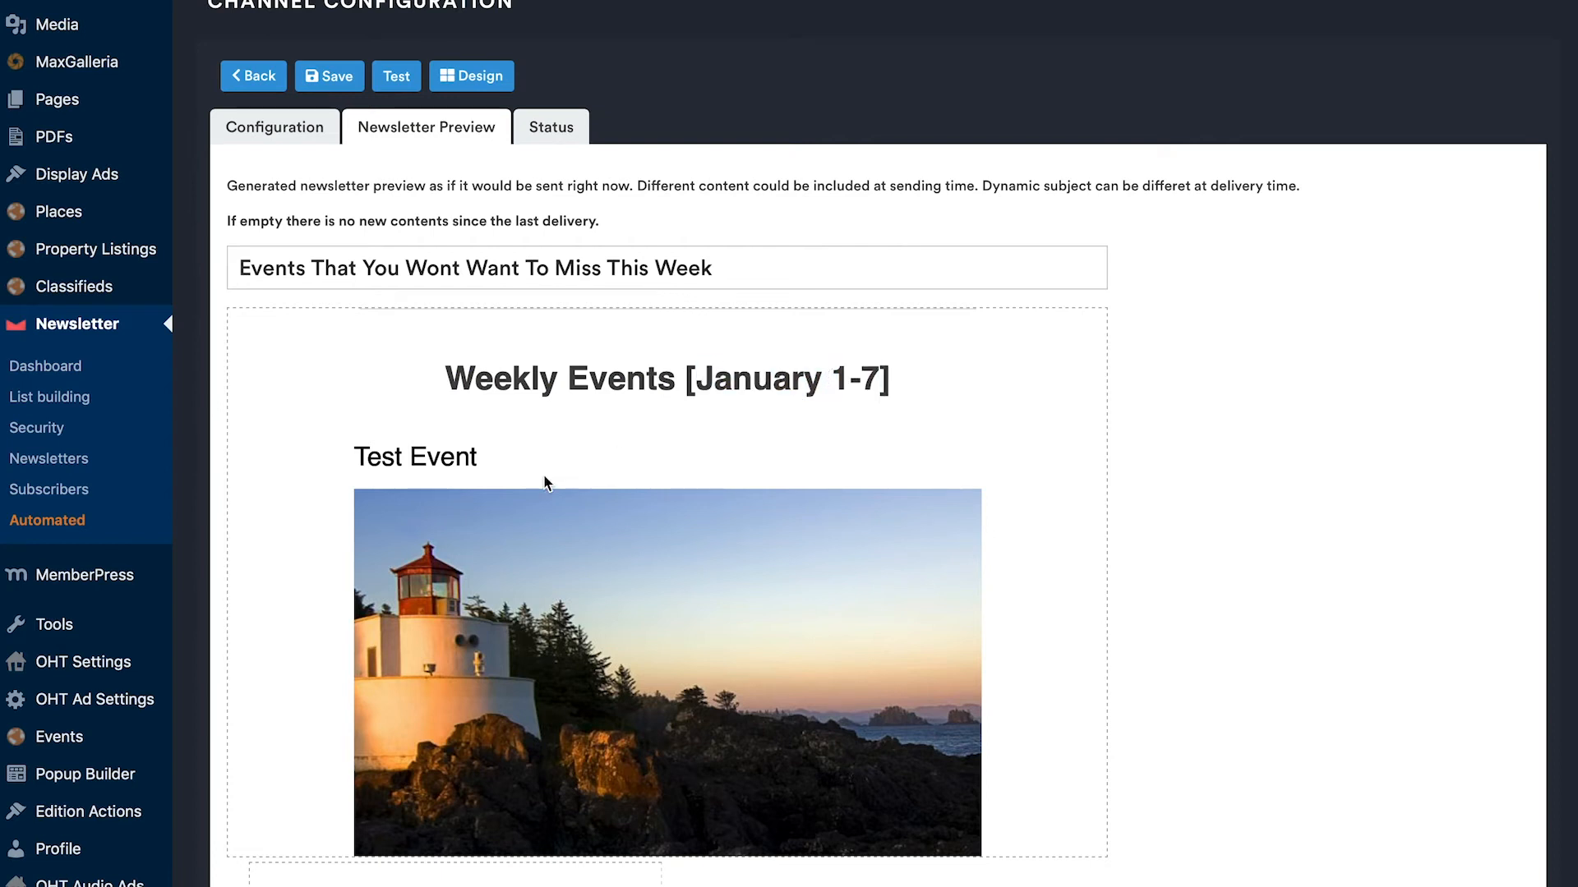
Step: Examine the Test Event entry in the newsletter preview, including its title, image and date
scroll(546, 482, "down", 4)
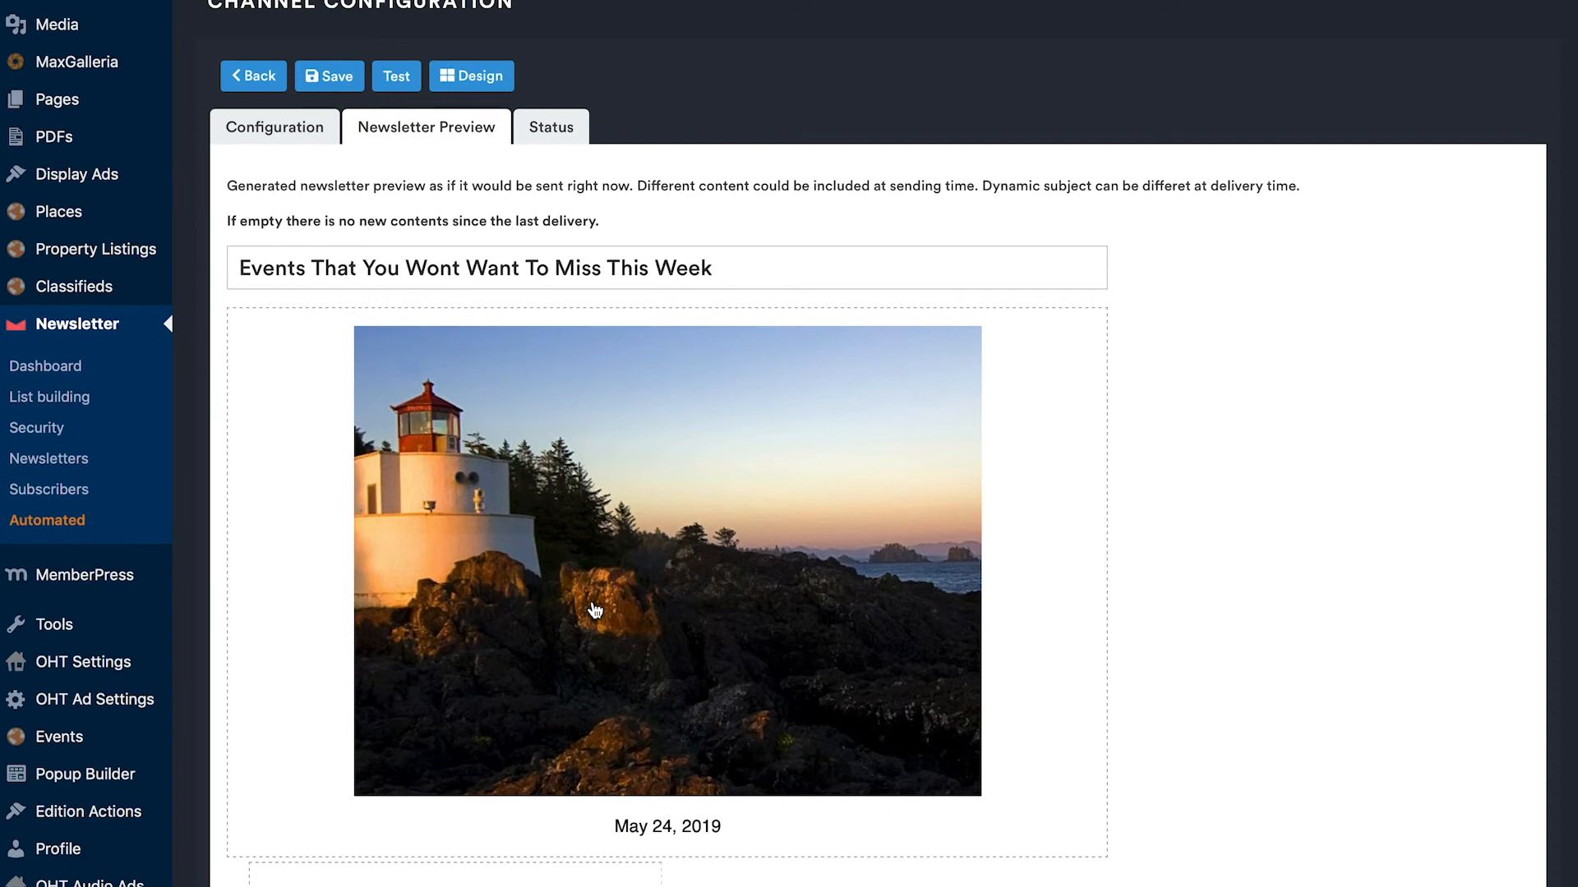
scroll(530, 525, "up", 1)
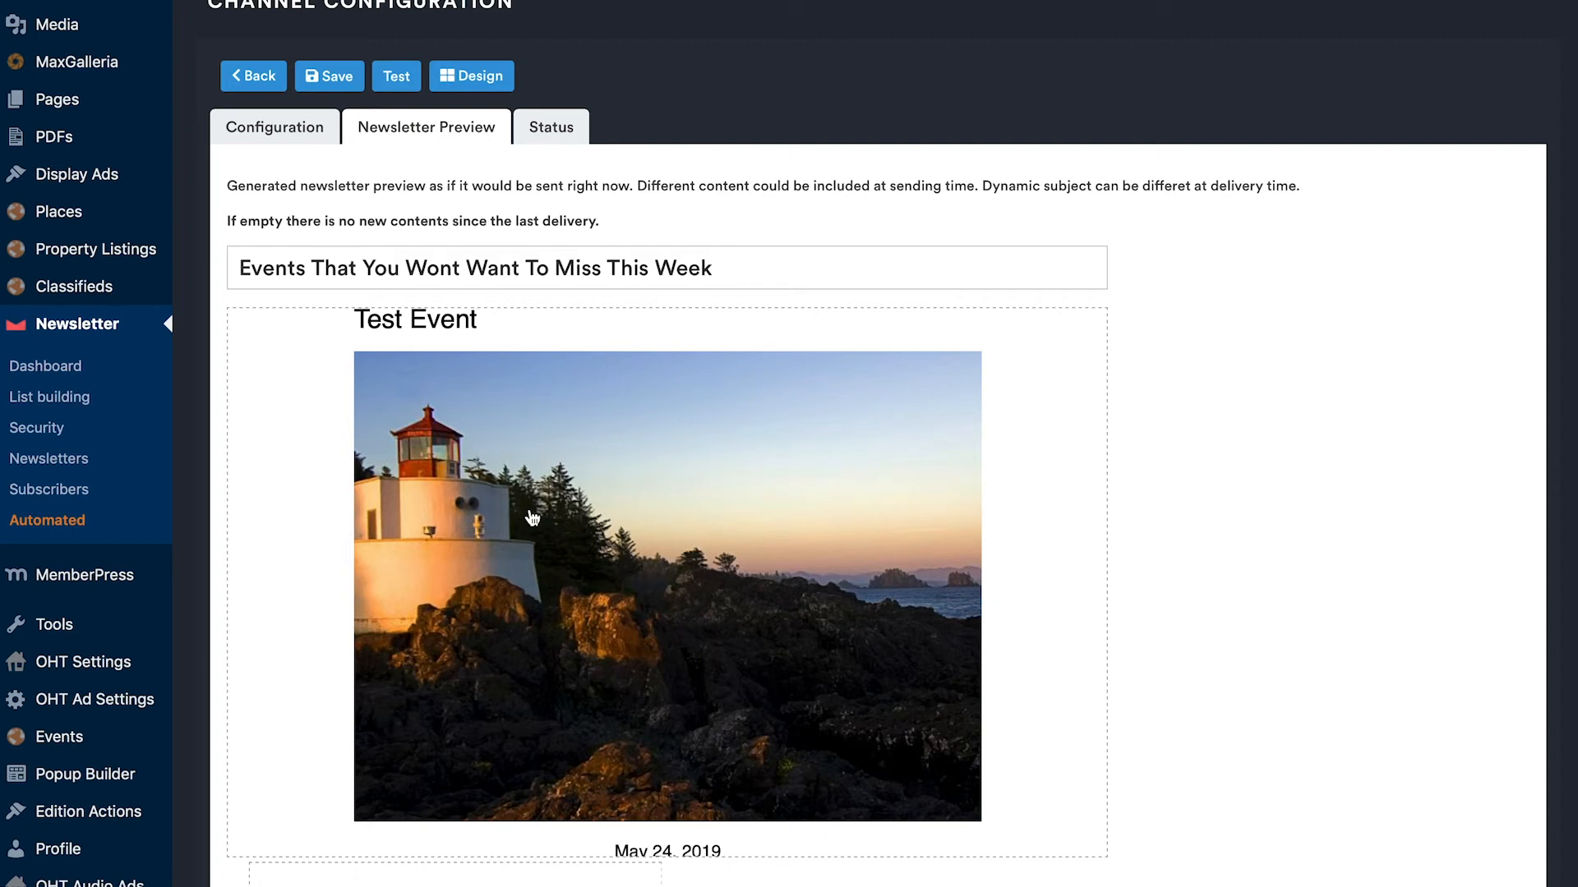
scroll(556, 567, "down", 1)
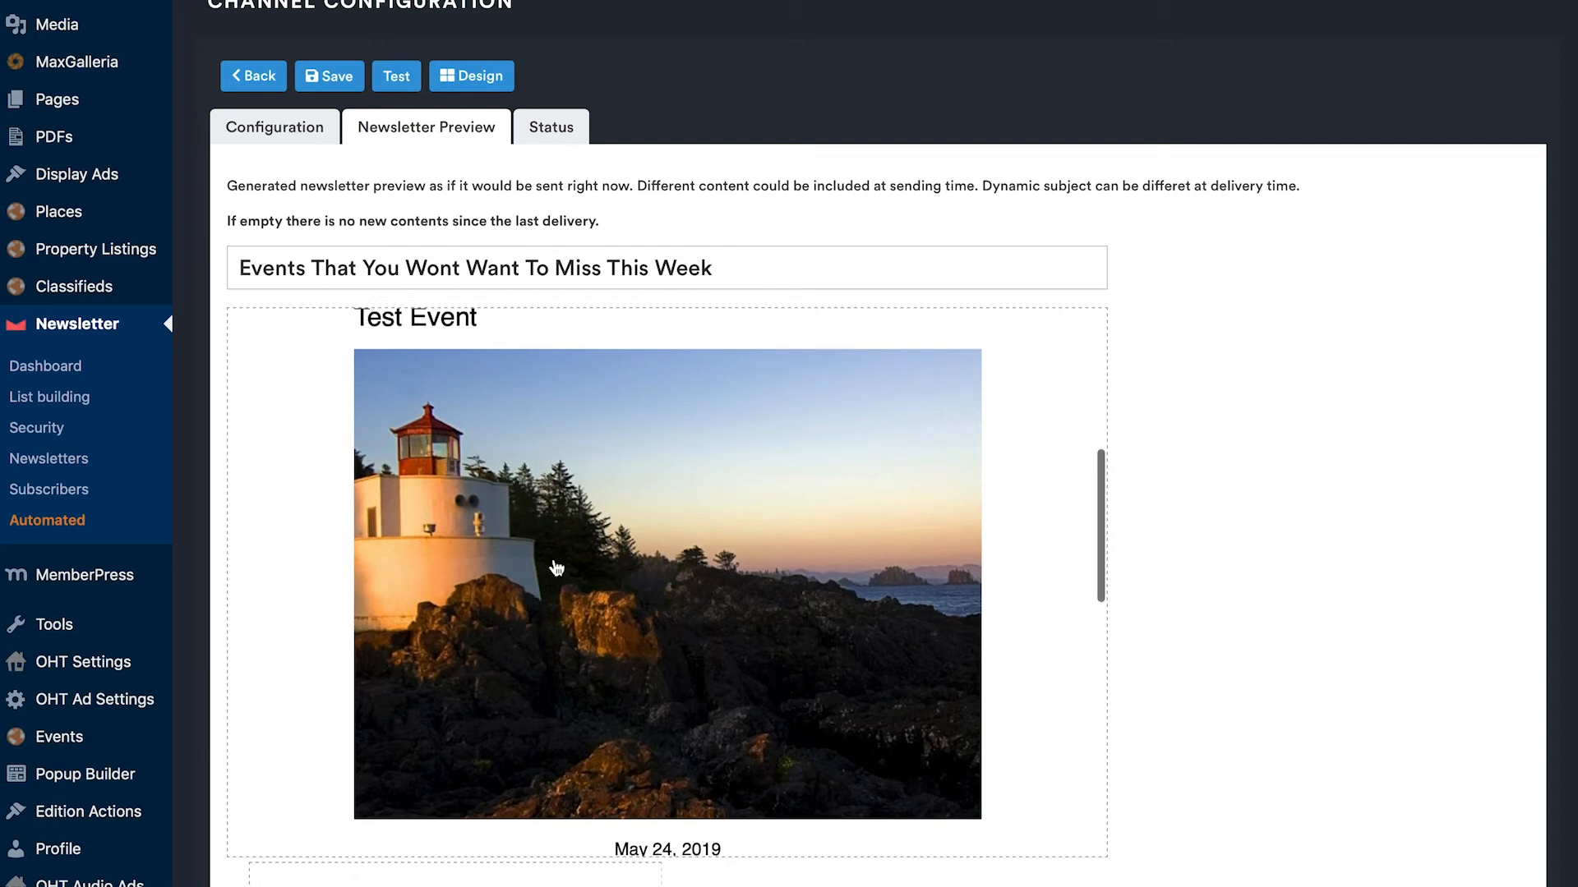
scroll(493, 391, "up", 1)
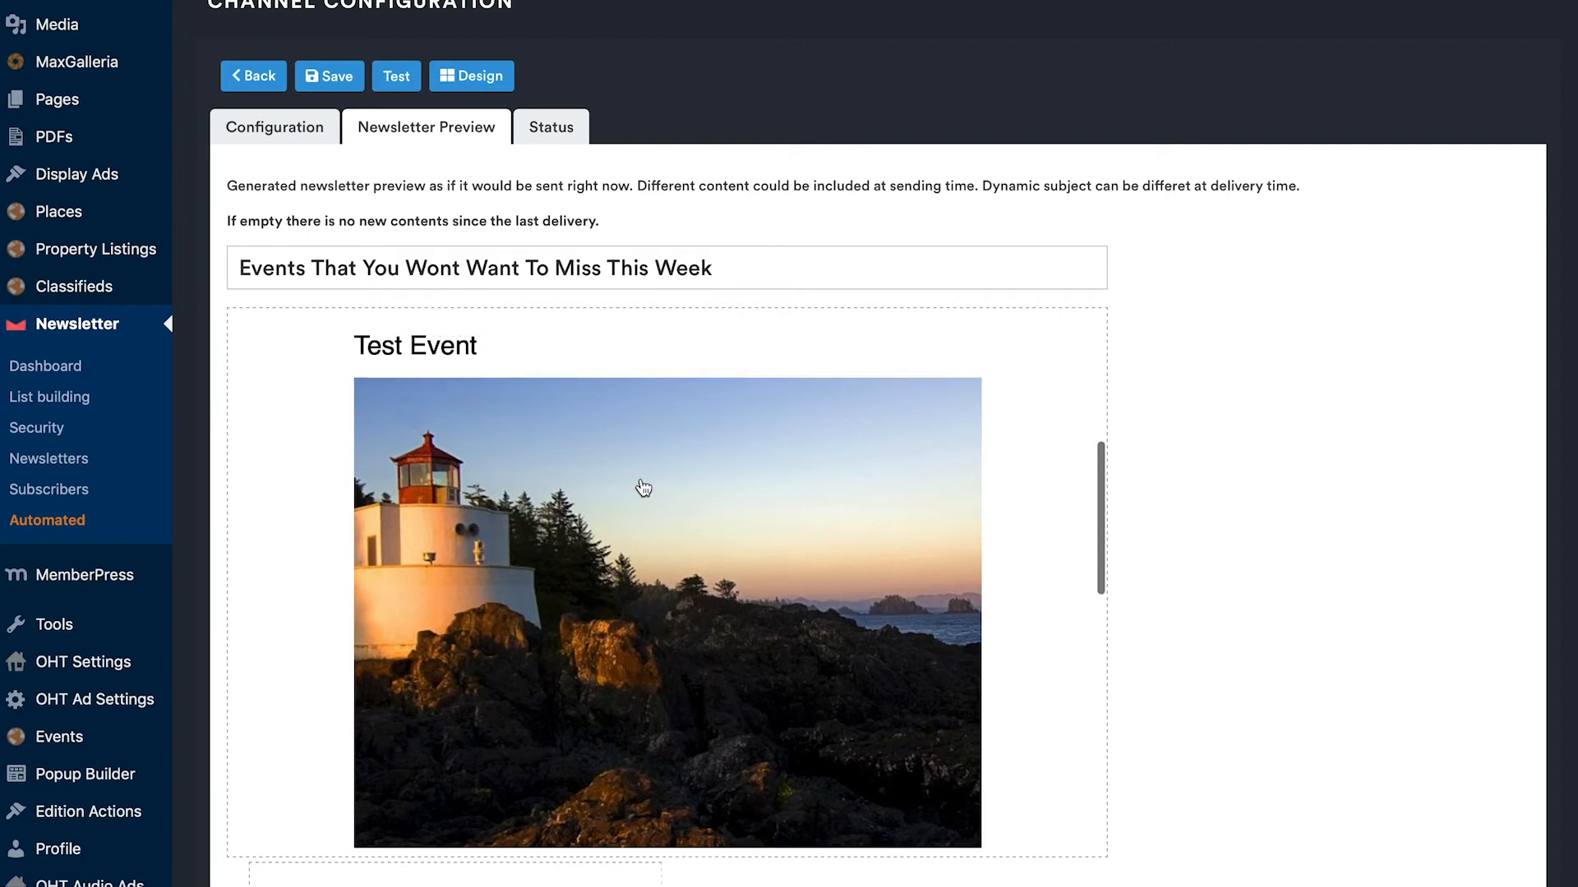
scroll(633, 488, "down", 5)
scroll(443, 403, "up", 1)
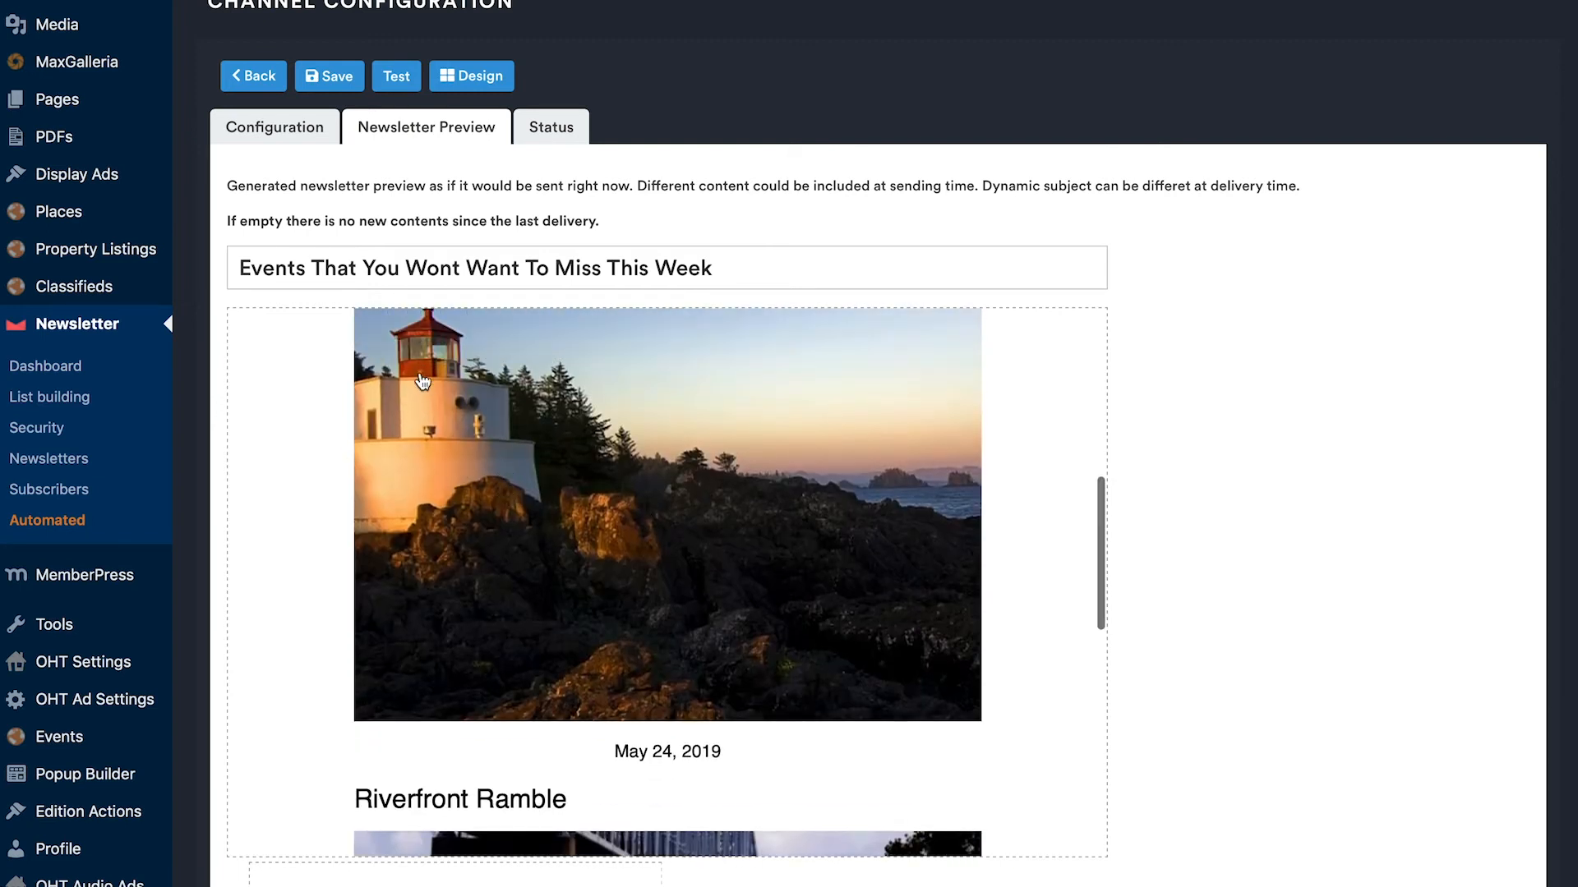
scroll(518, 444, "down", 2)
left_click_drag(616, 647, 779, 663)
left_click(732, 646)
Step: Examine the Riverfront Ramble entry and its date in the preview, and return to the Test Event entry
scroll(732, 649, "down", 10)
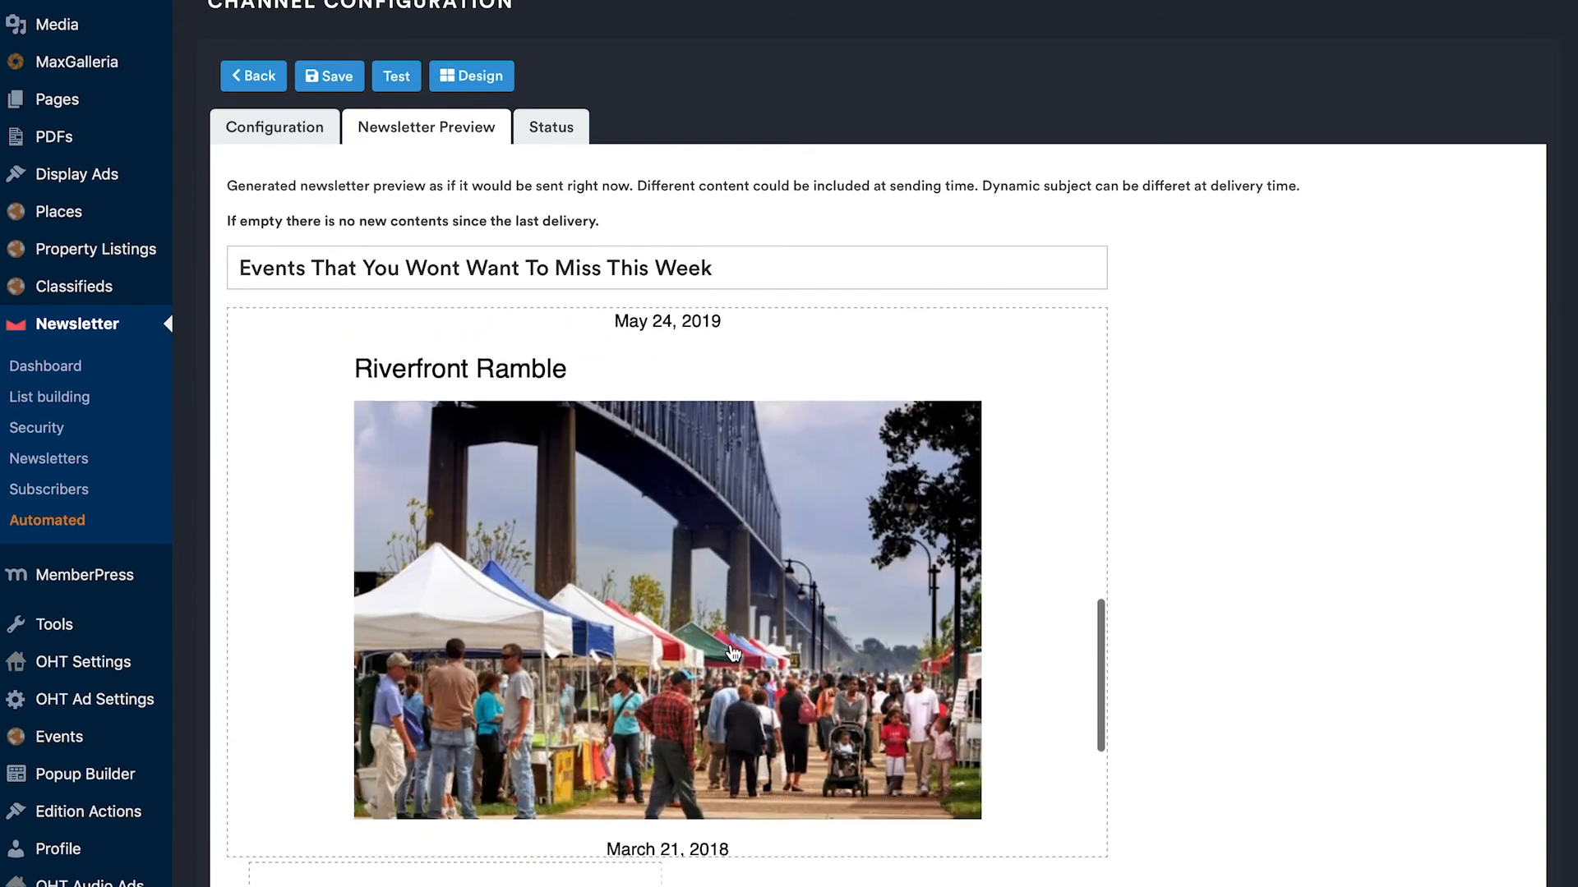
scroll(393, 335, "up", 1)
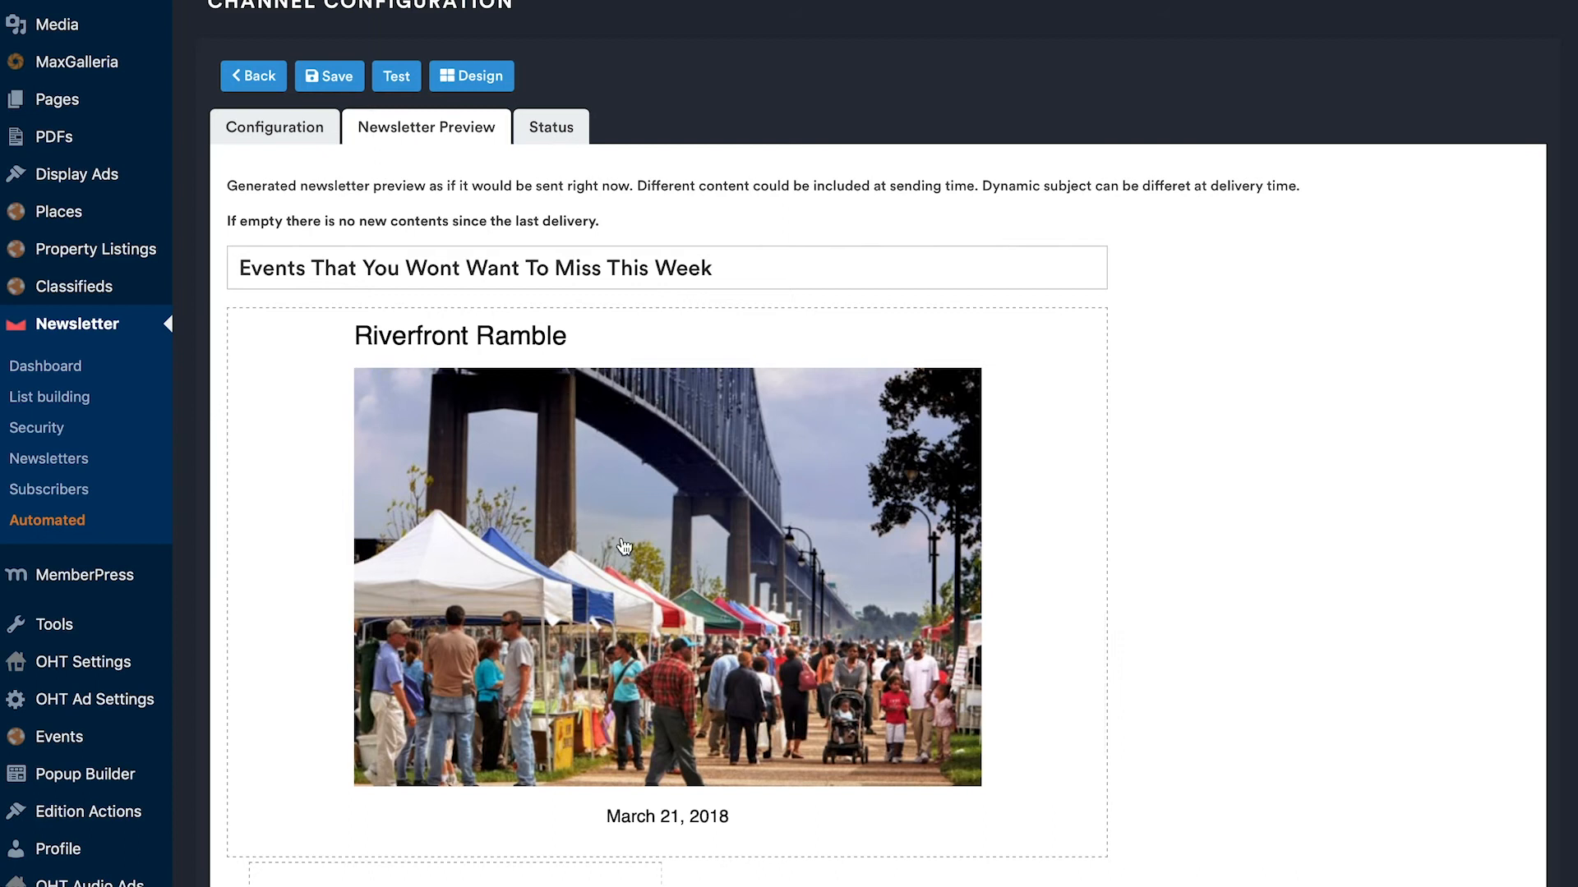
scroll(624, 559, "down", 1)
left_click_drag(606, 771, 764, 767)
left_click(742, 776)
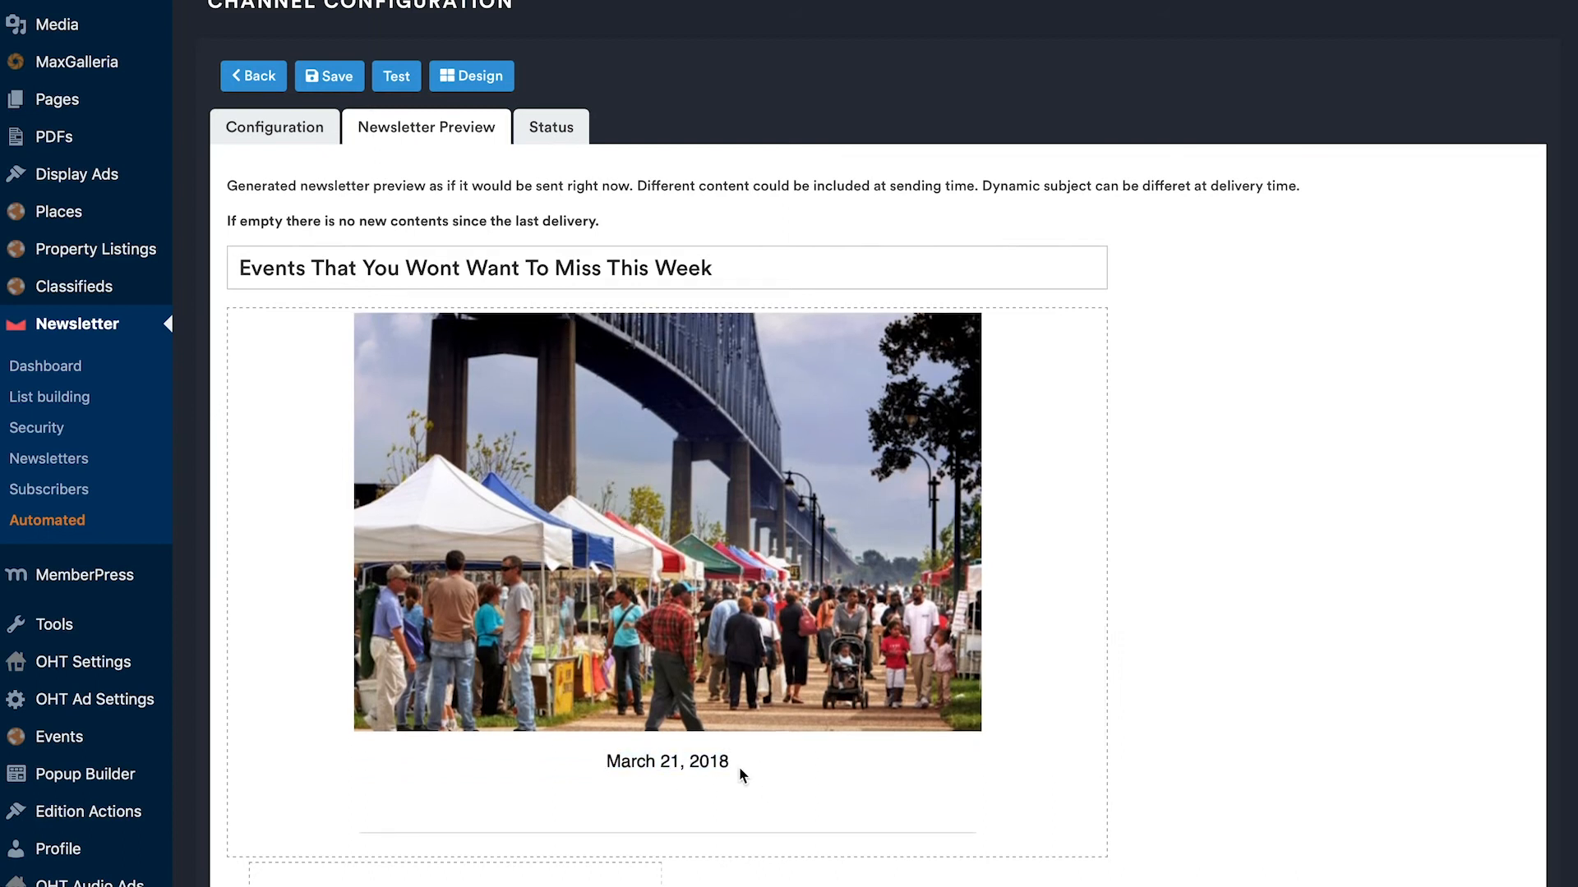
scroll(613, 603, "up", 3)
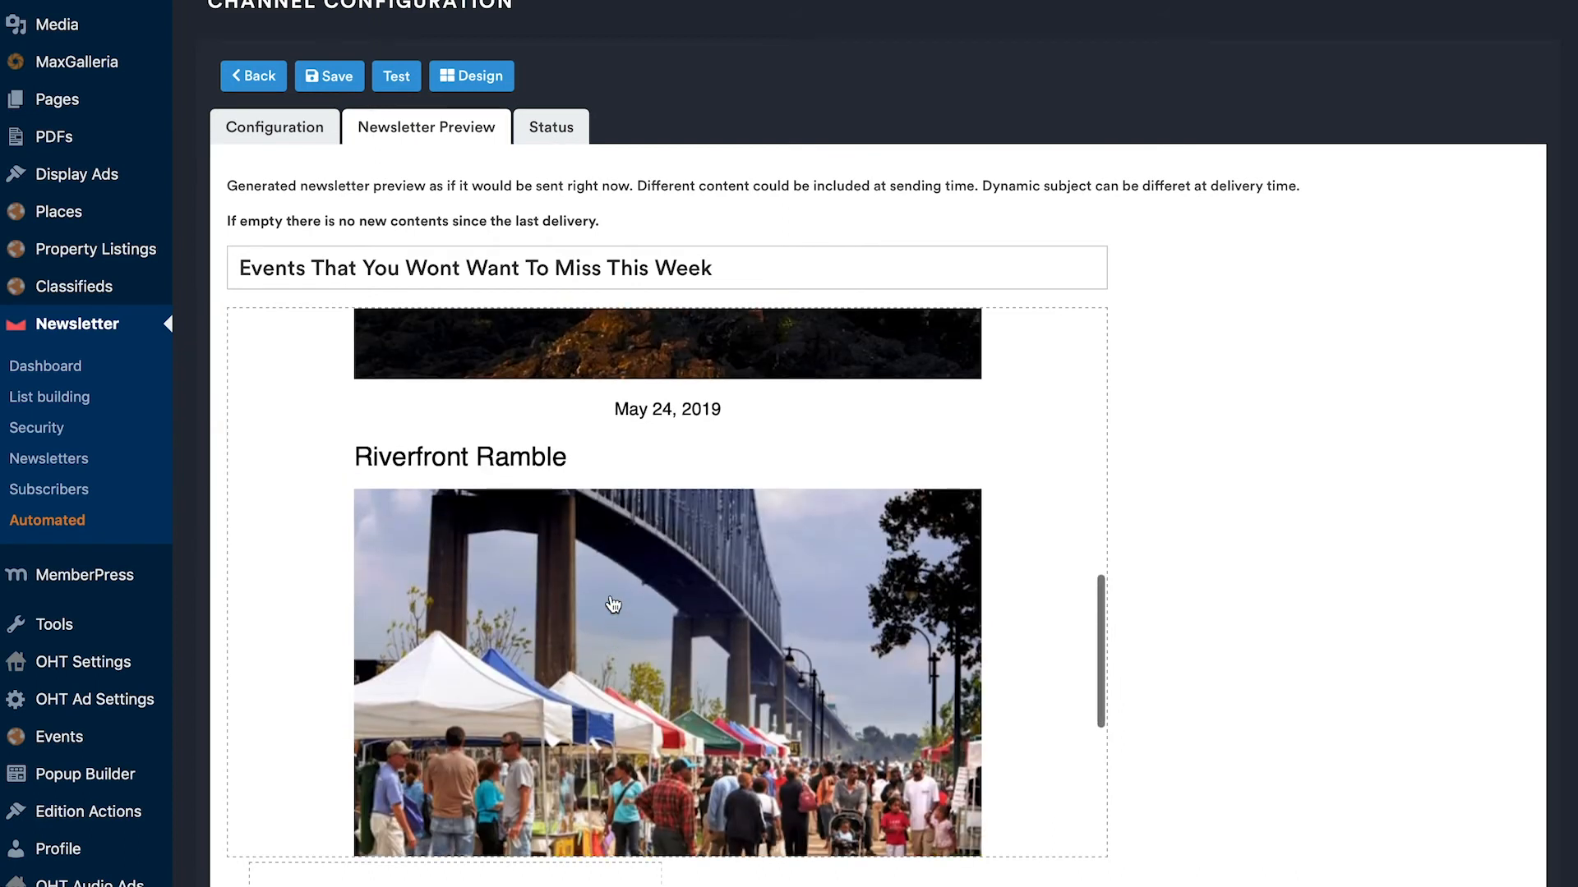
scroll(613, 604, "up", 6)
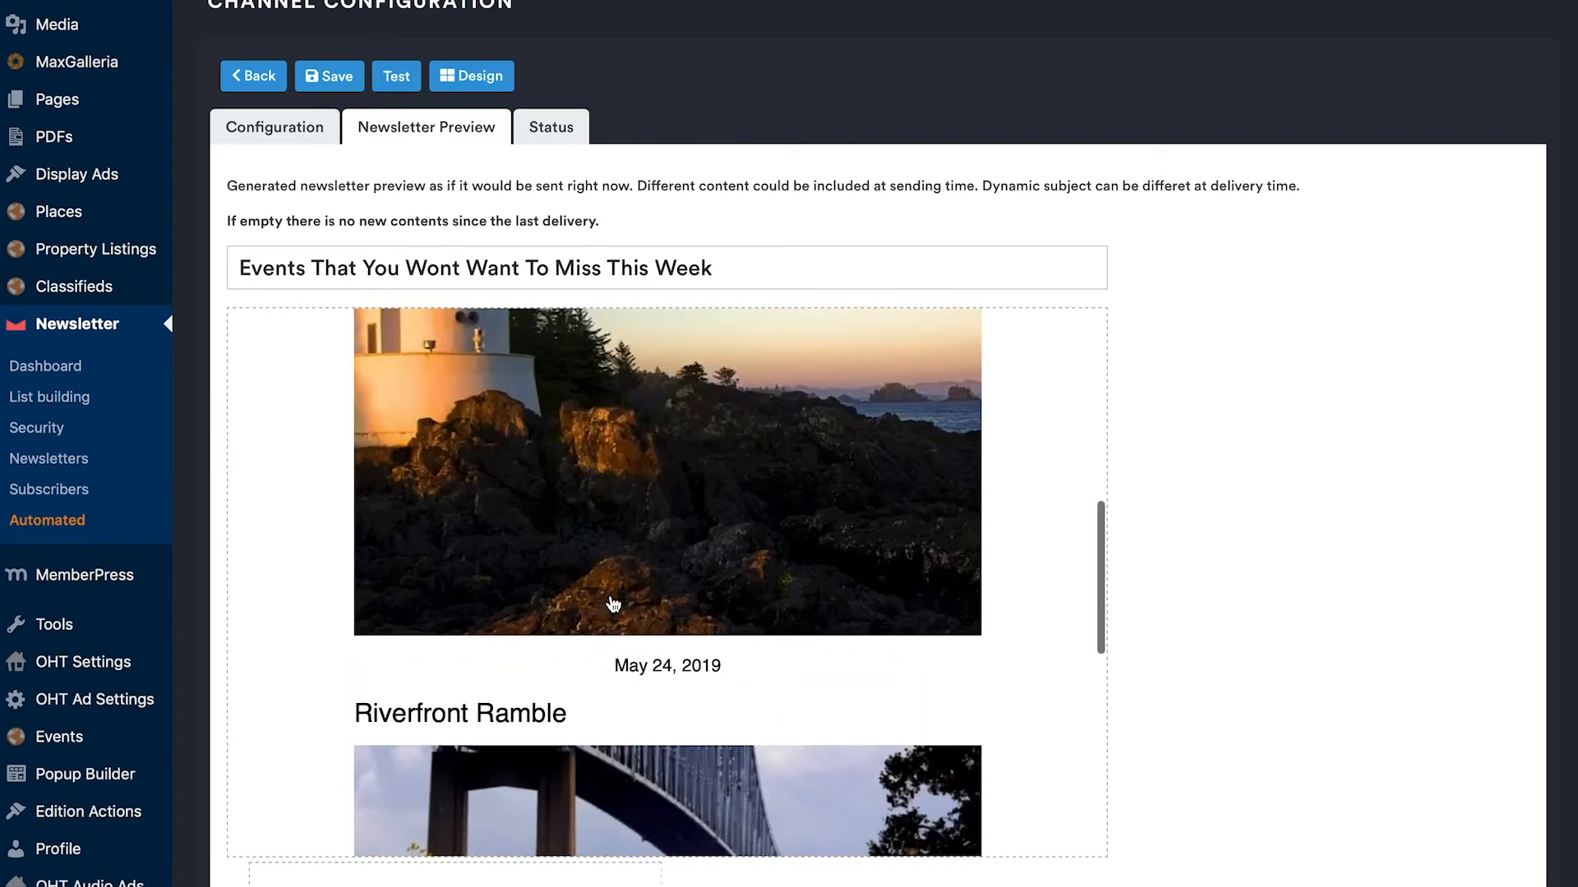
Step: Examine the newsletter preview from the "Weekly Events [January 1-7]" heading through the event entries to the "See More Weekly Events Here" button and footer
scroll(613, 604, "up", 2)
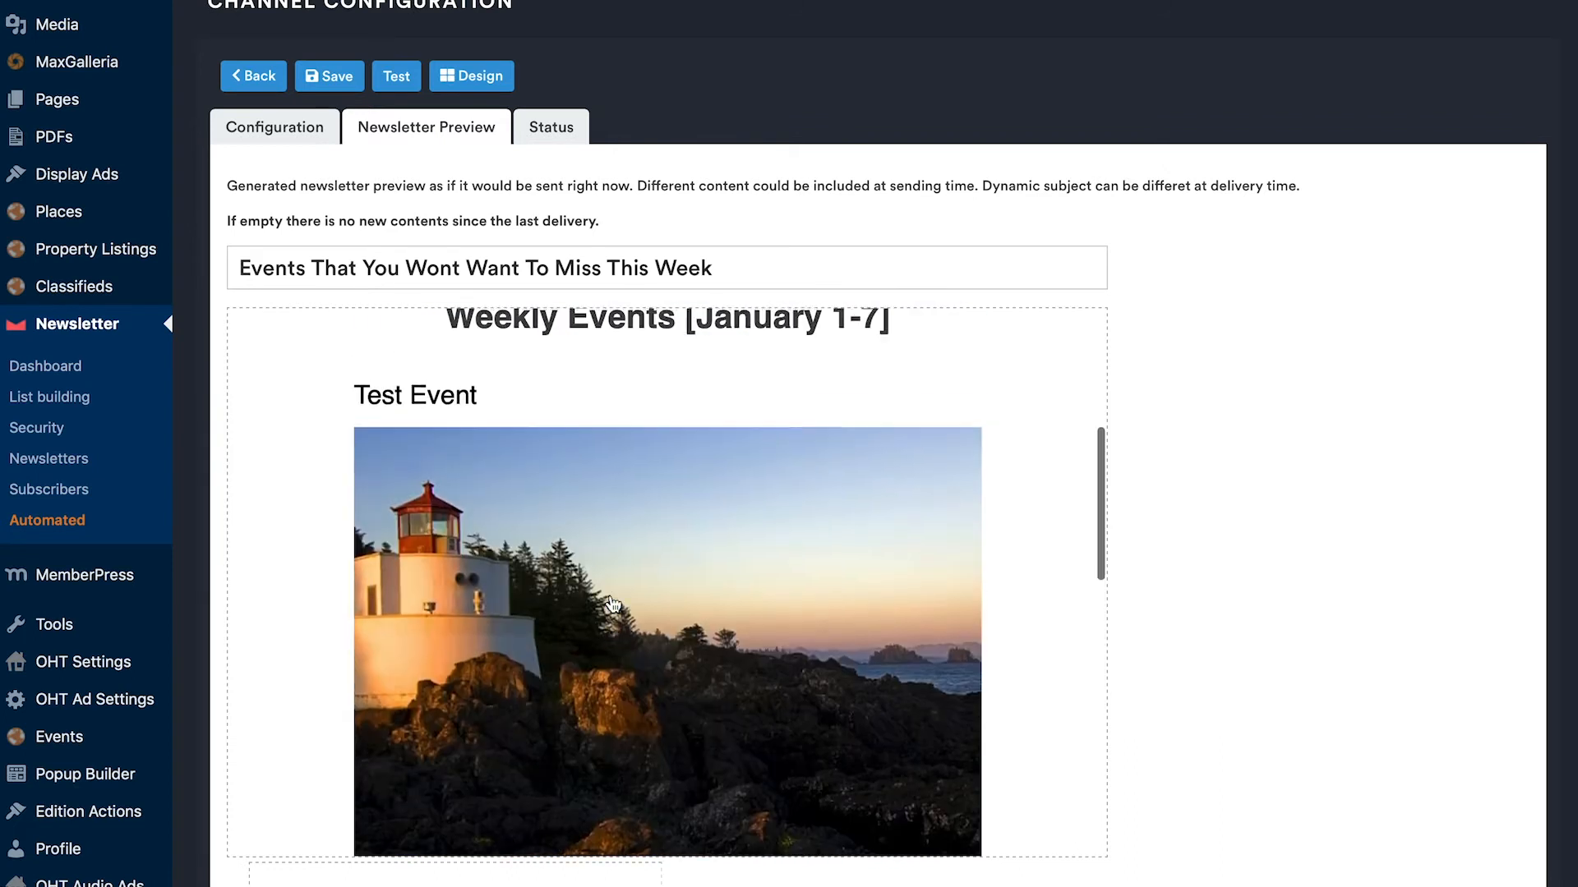
scroll(613, 604, "up", 1)
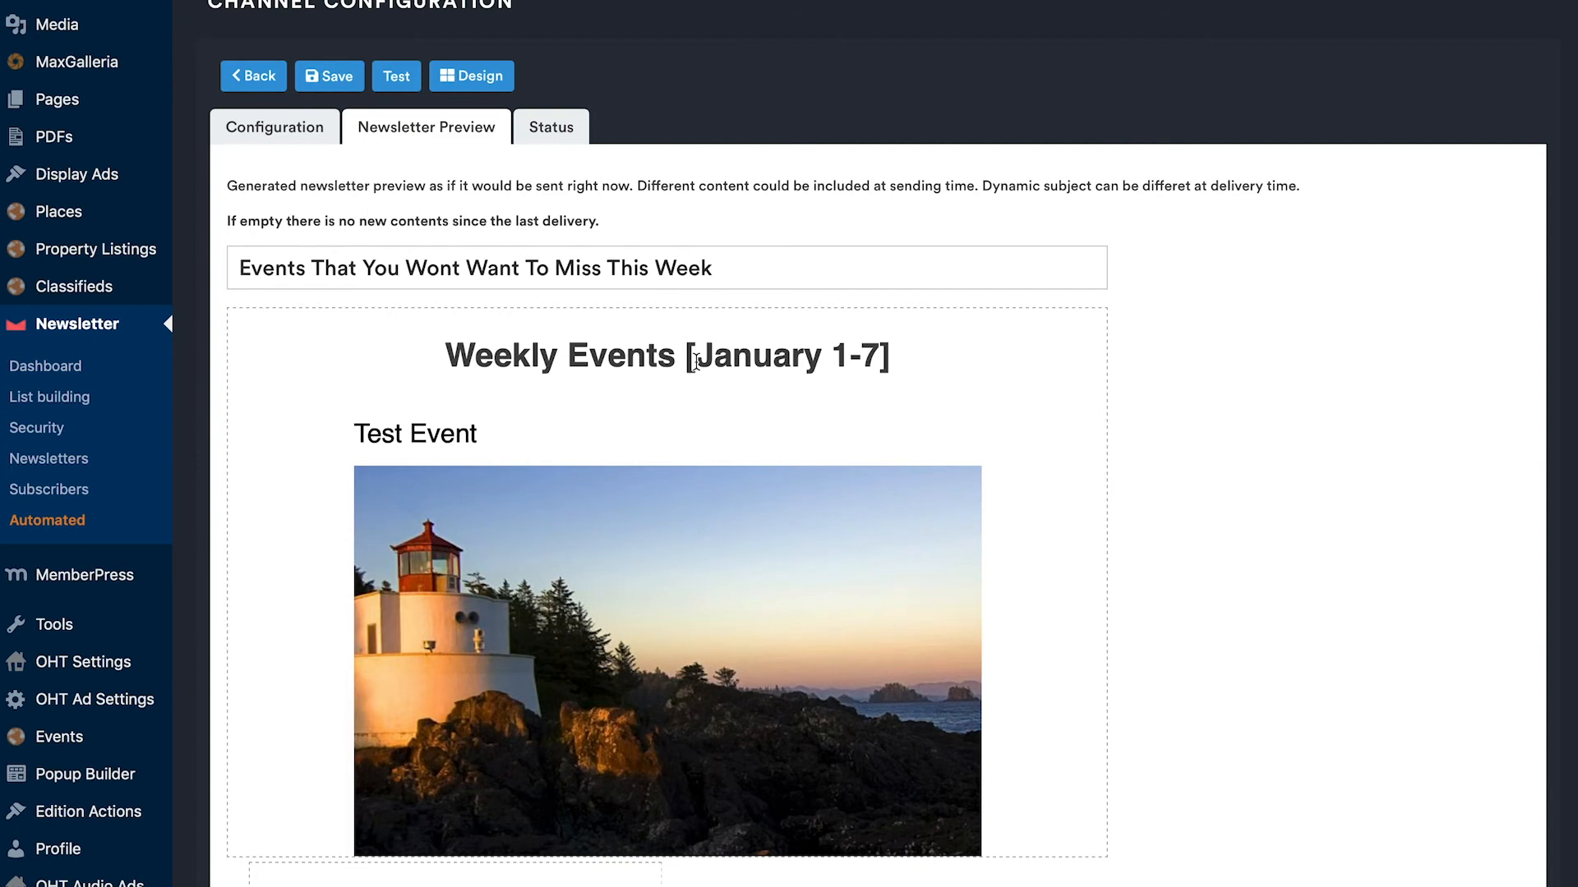
scroll(656, 655, "down", 2)
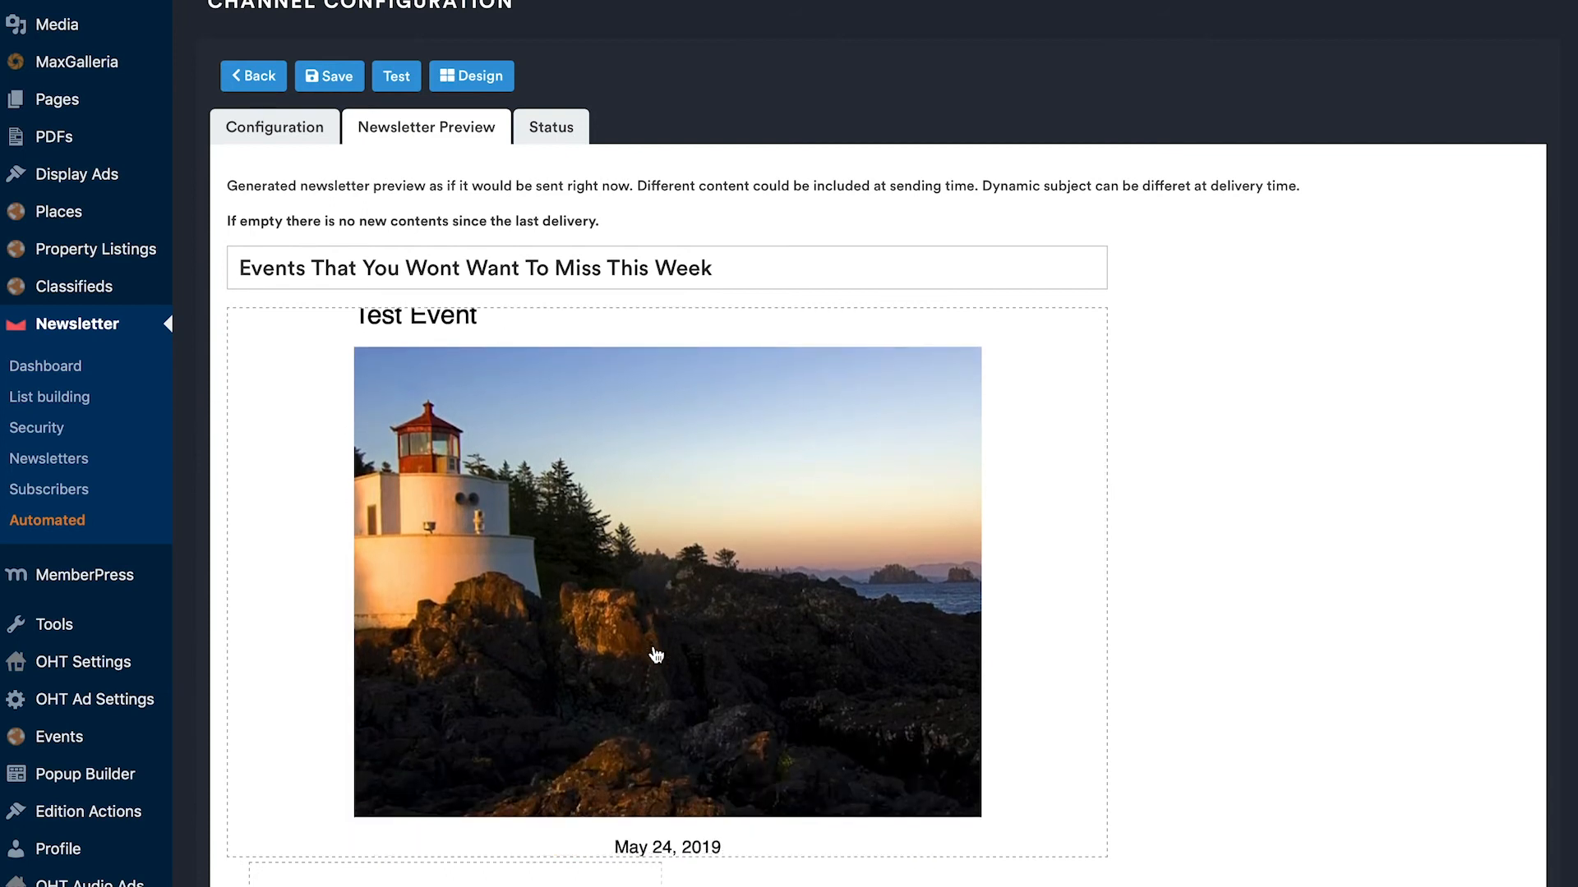
scroll(656, 655, "down", 10)
scroll(656, 655, "down", 4)
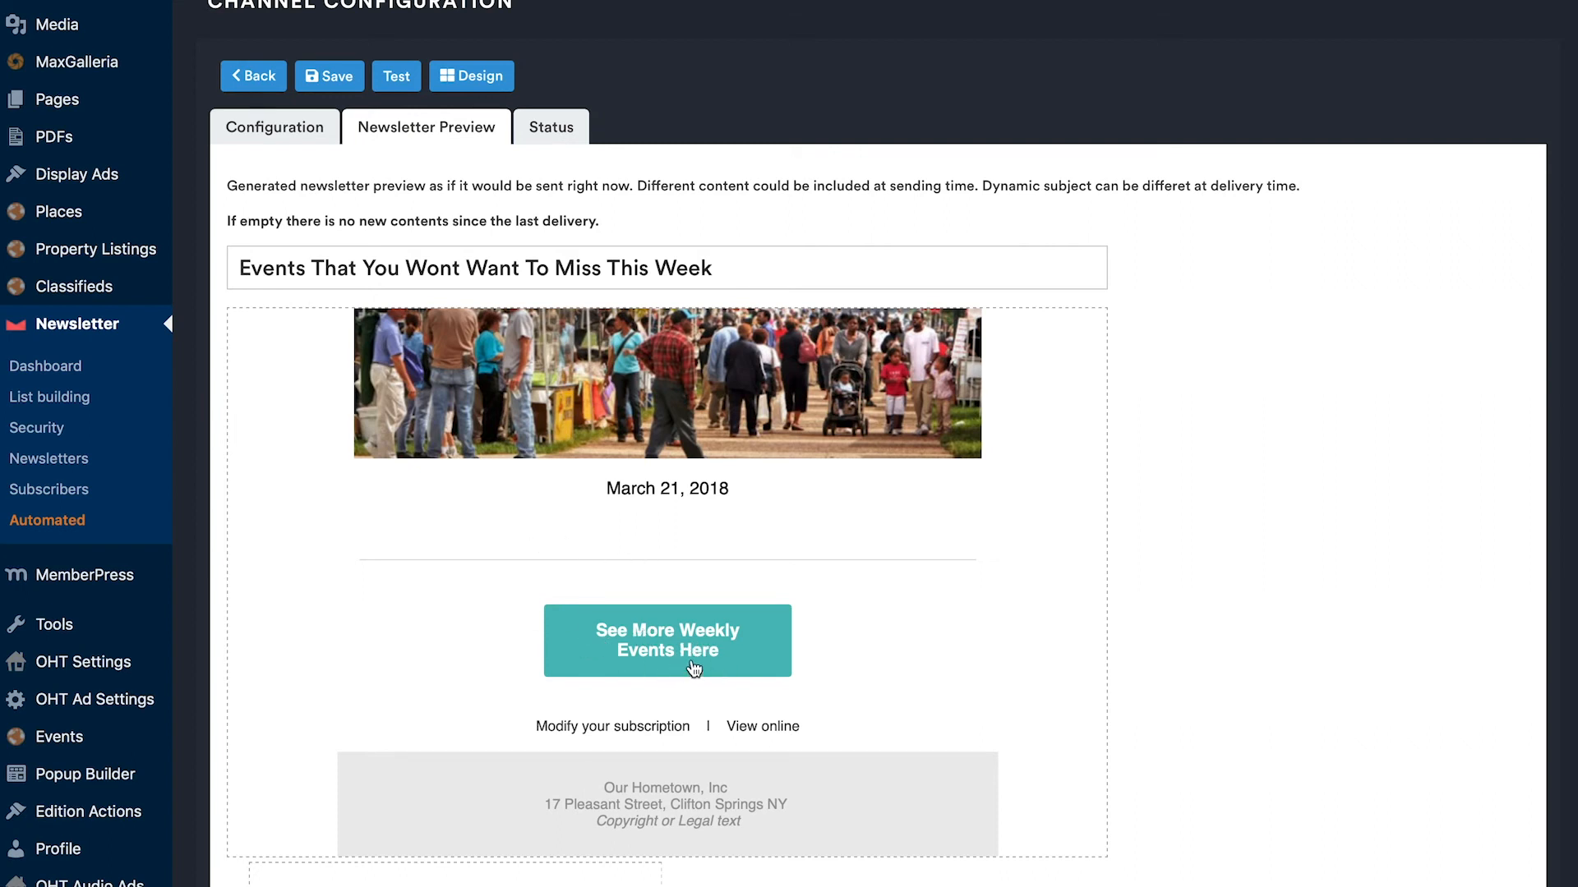
scroll(709, 659, "up", 4)
scroll(682, 659, "down", 4)
scroll(740, 632, "up", 10)
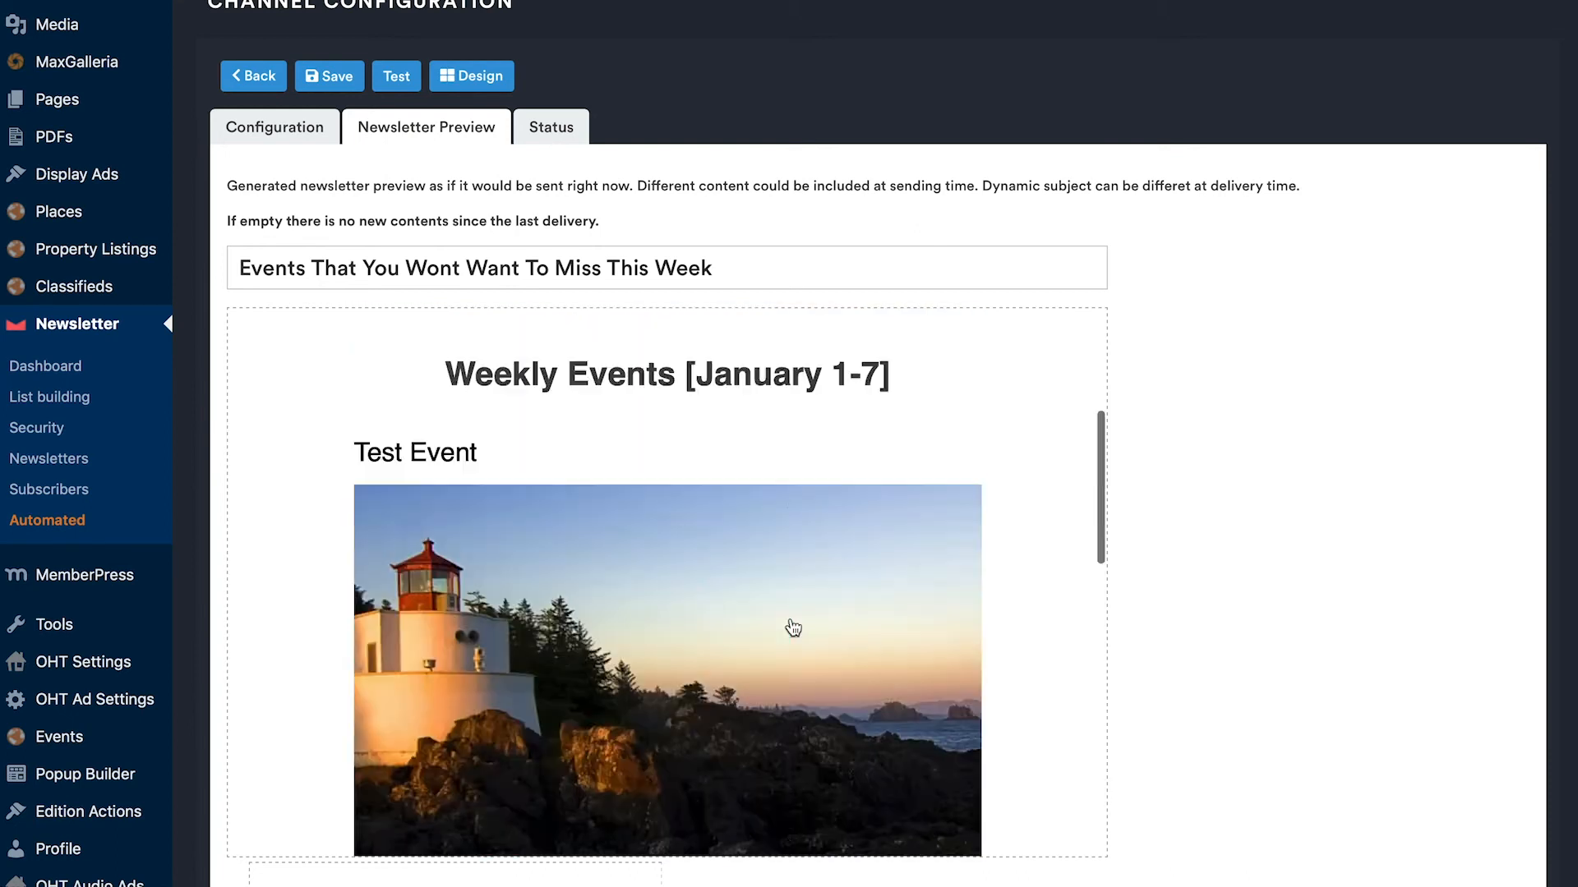
Step: Open the channel's status and examine its last sent time, generator next run and subscribers entries
left_click(550, 125)
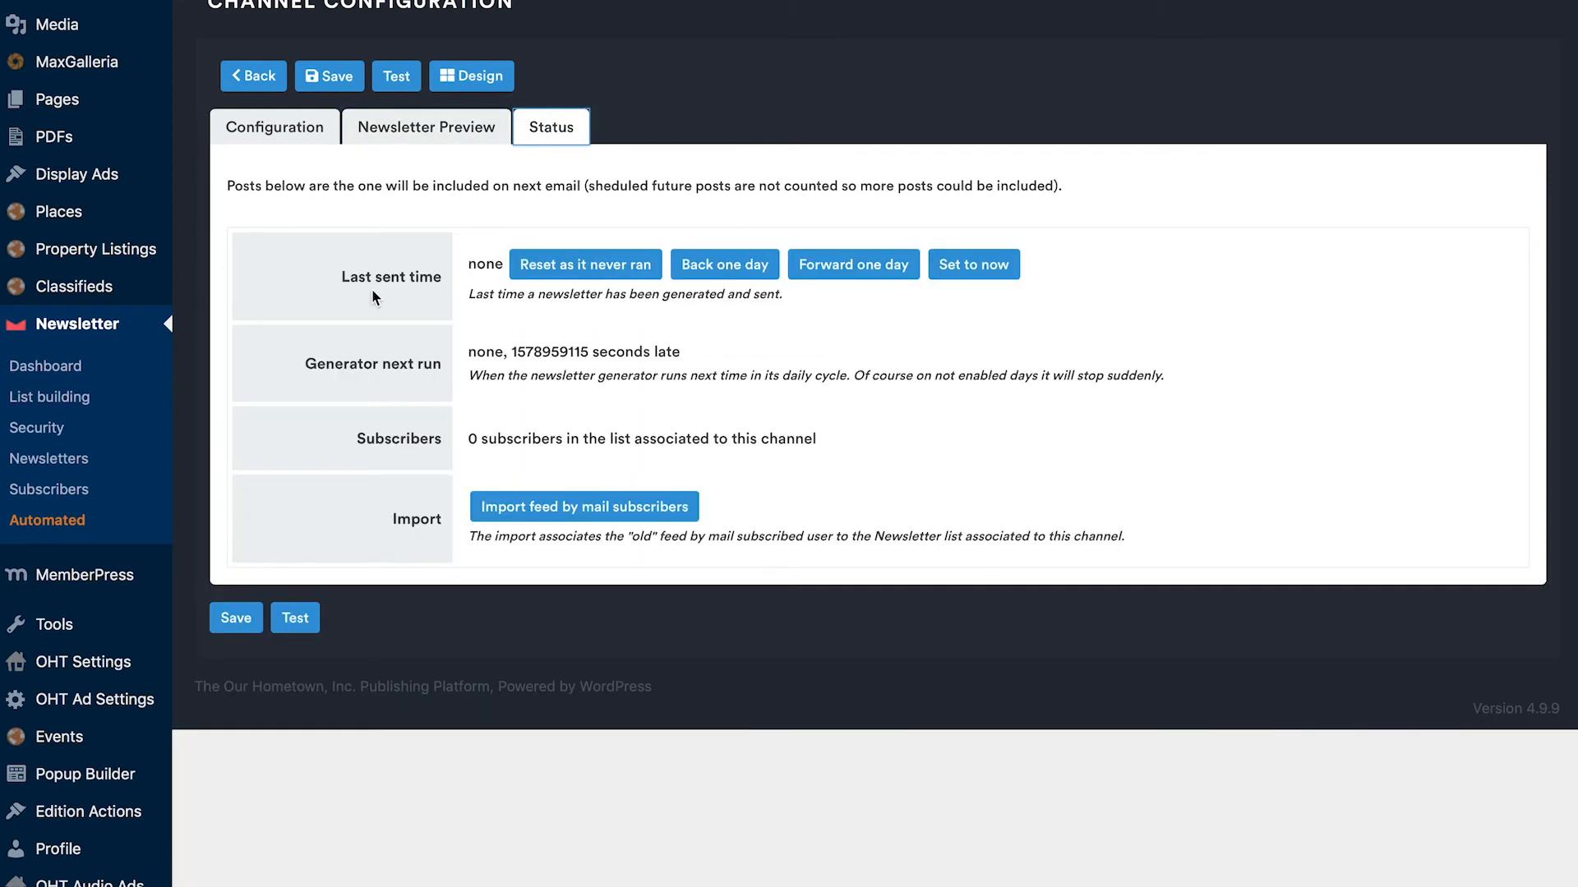
left_click_drag(345, 279, 436, 279)
left_click_drag(307, 371, 435, 375)
left_click_drag(361, 434, 470, 441)
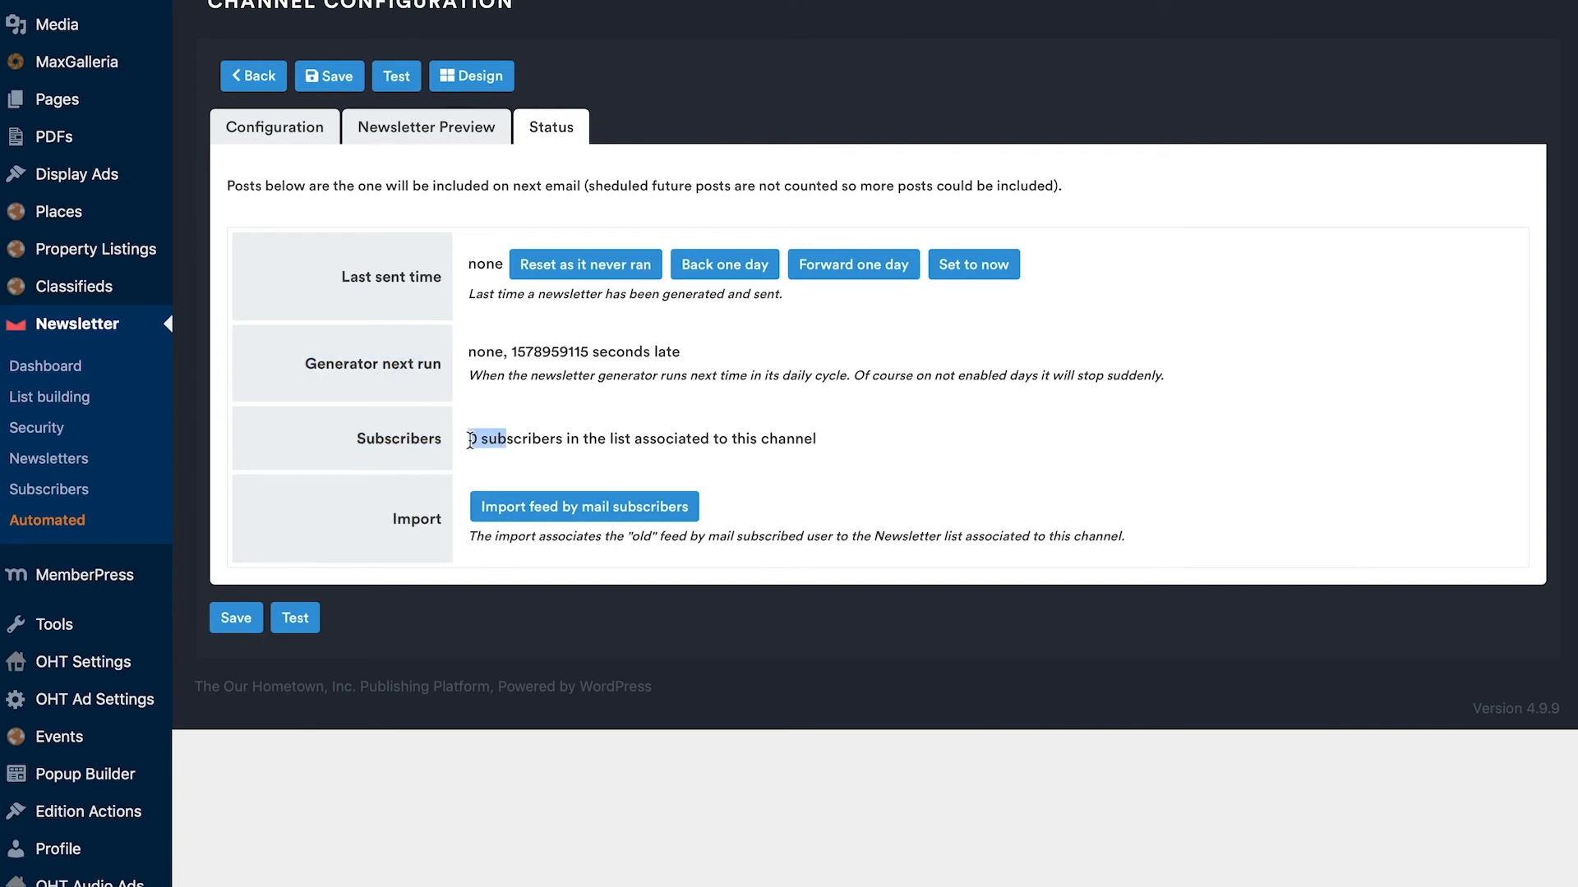
left_click(584, 436)
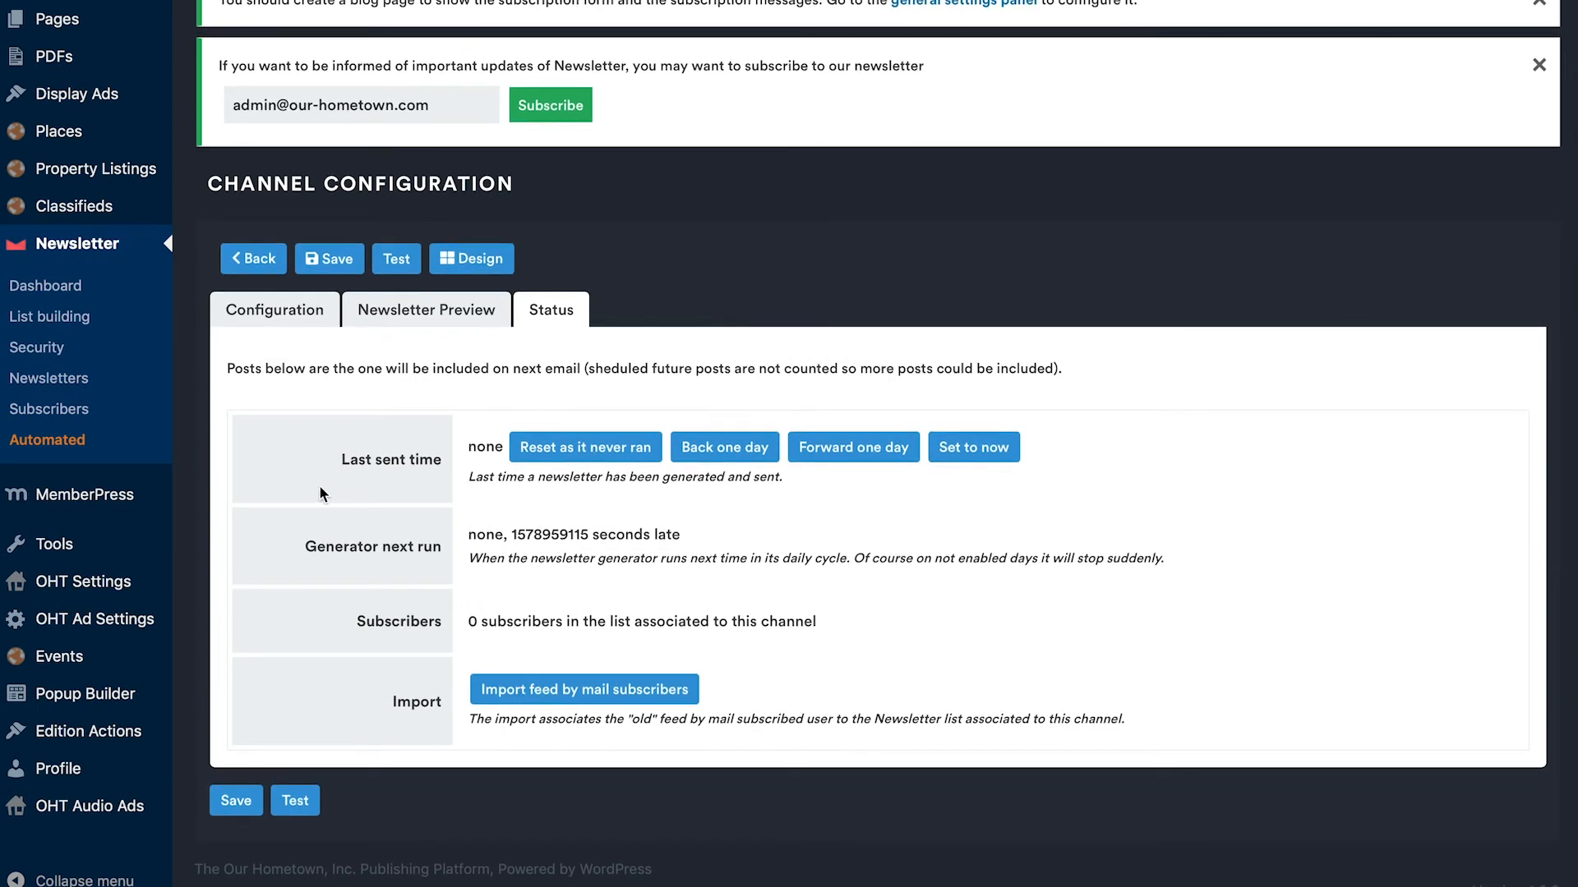
Step: Save the channel, open its newsletter design and view the events block's Custom Post Type settings without changing them
left_click(326, 260)
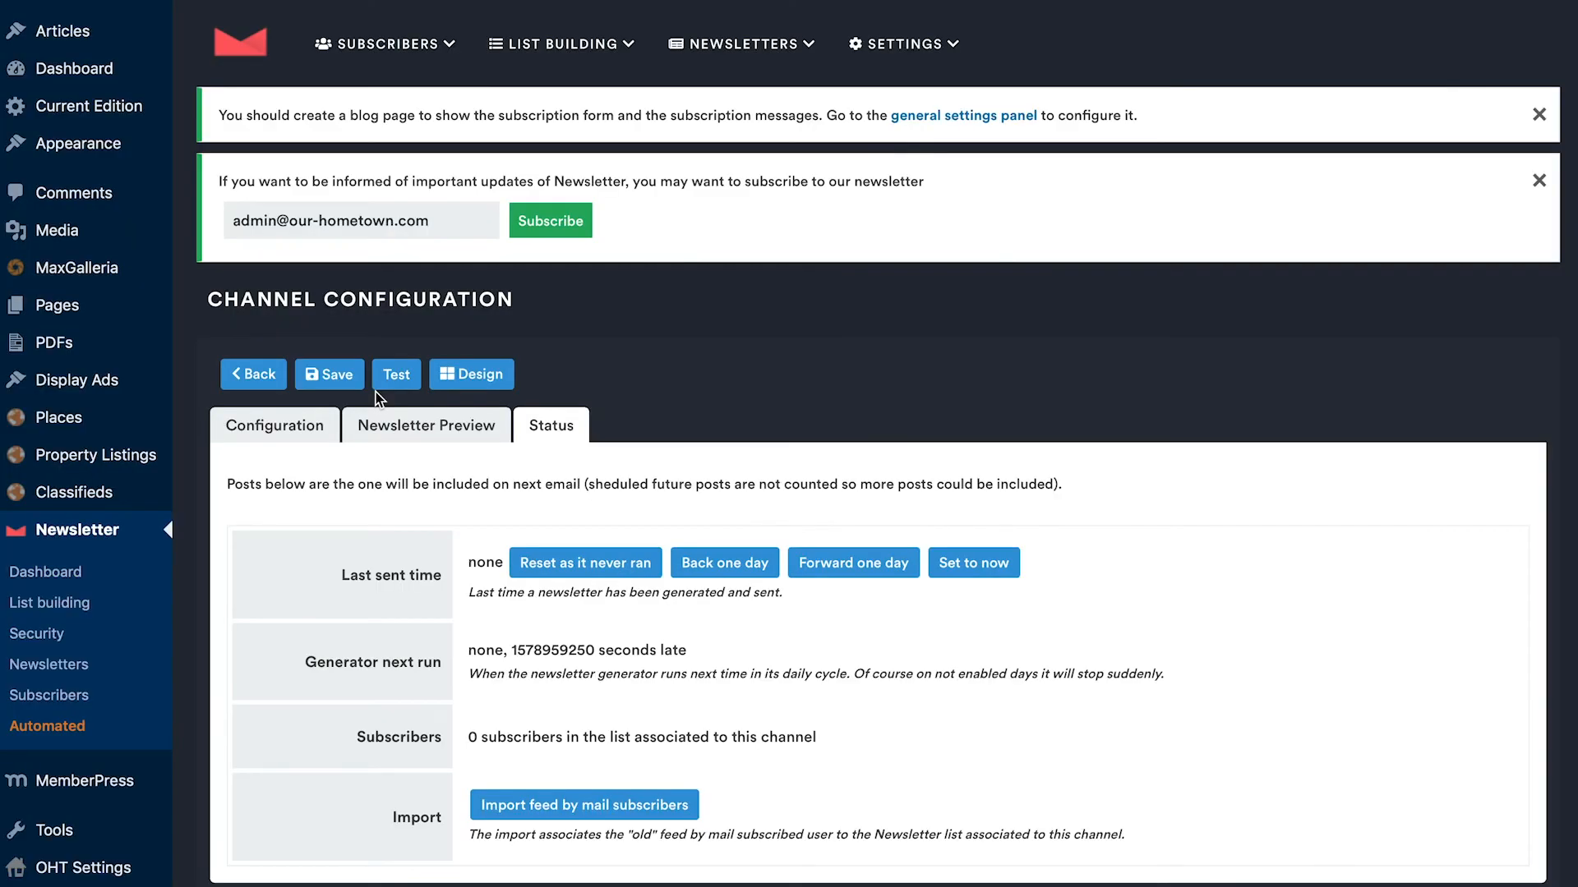
left_click(484, 375)
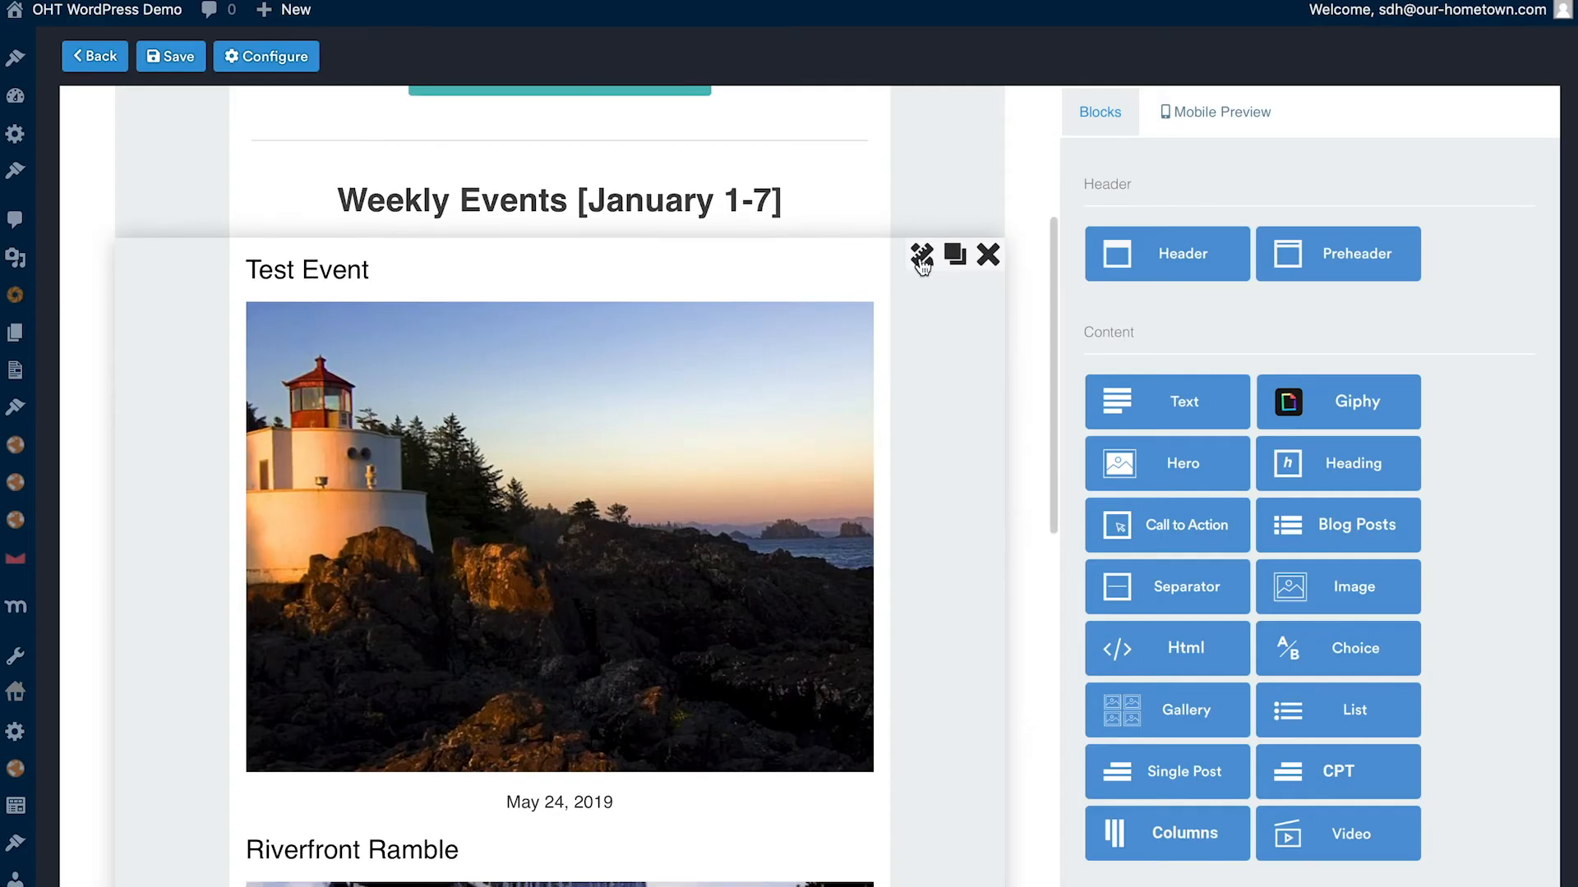
left_click(920, 258)
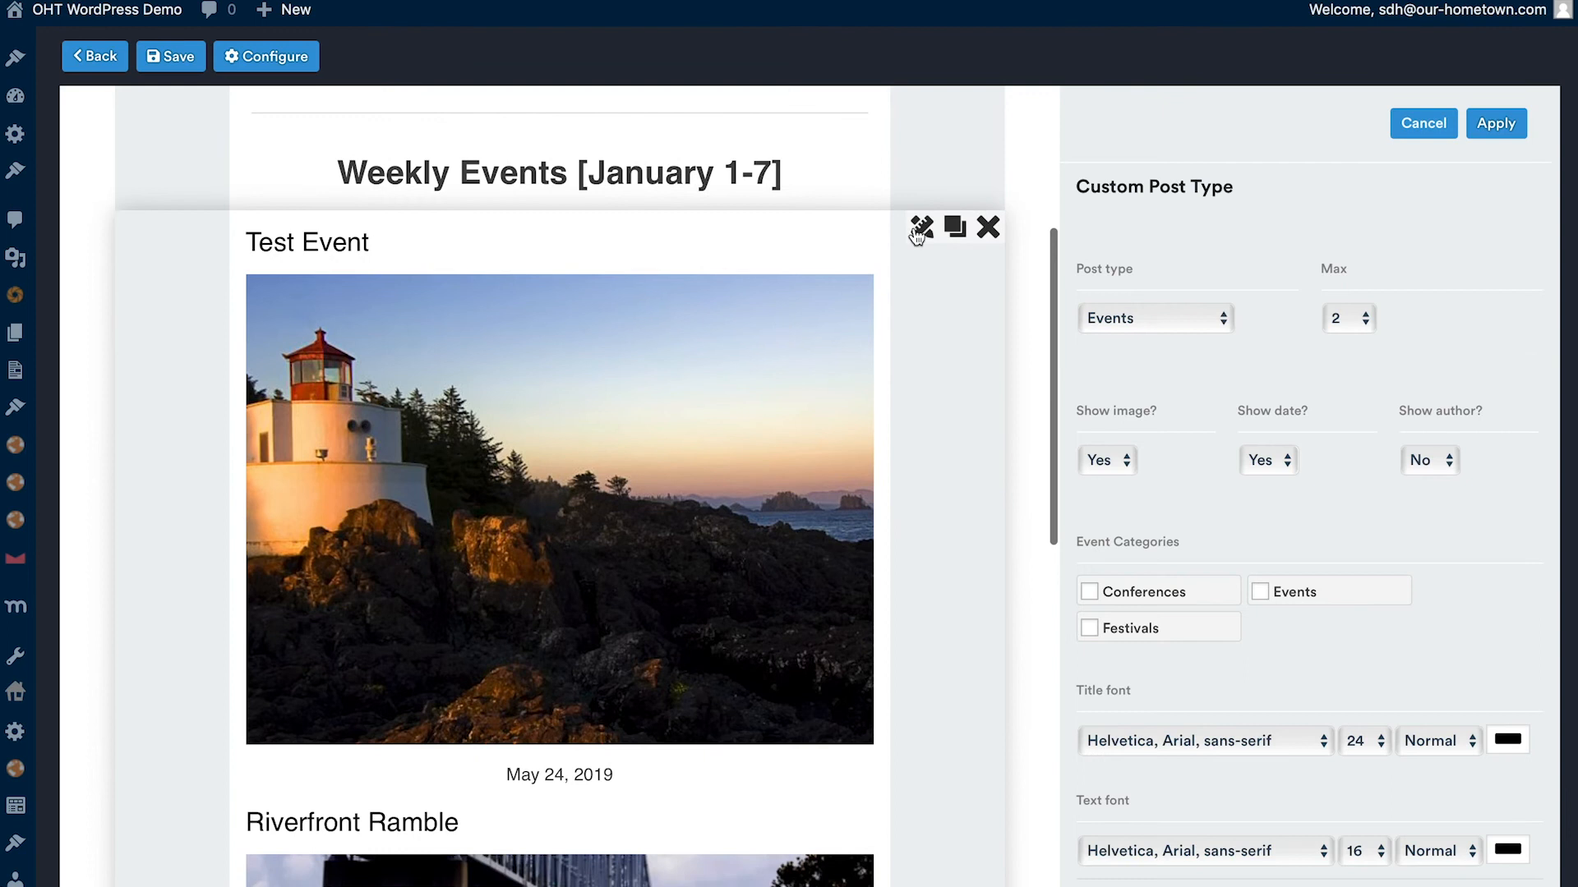
left_click(1419, 125)
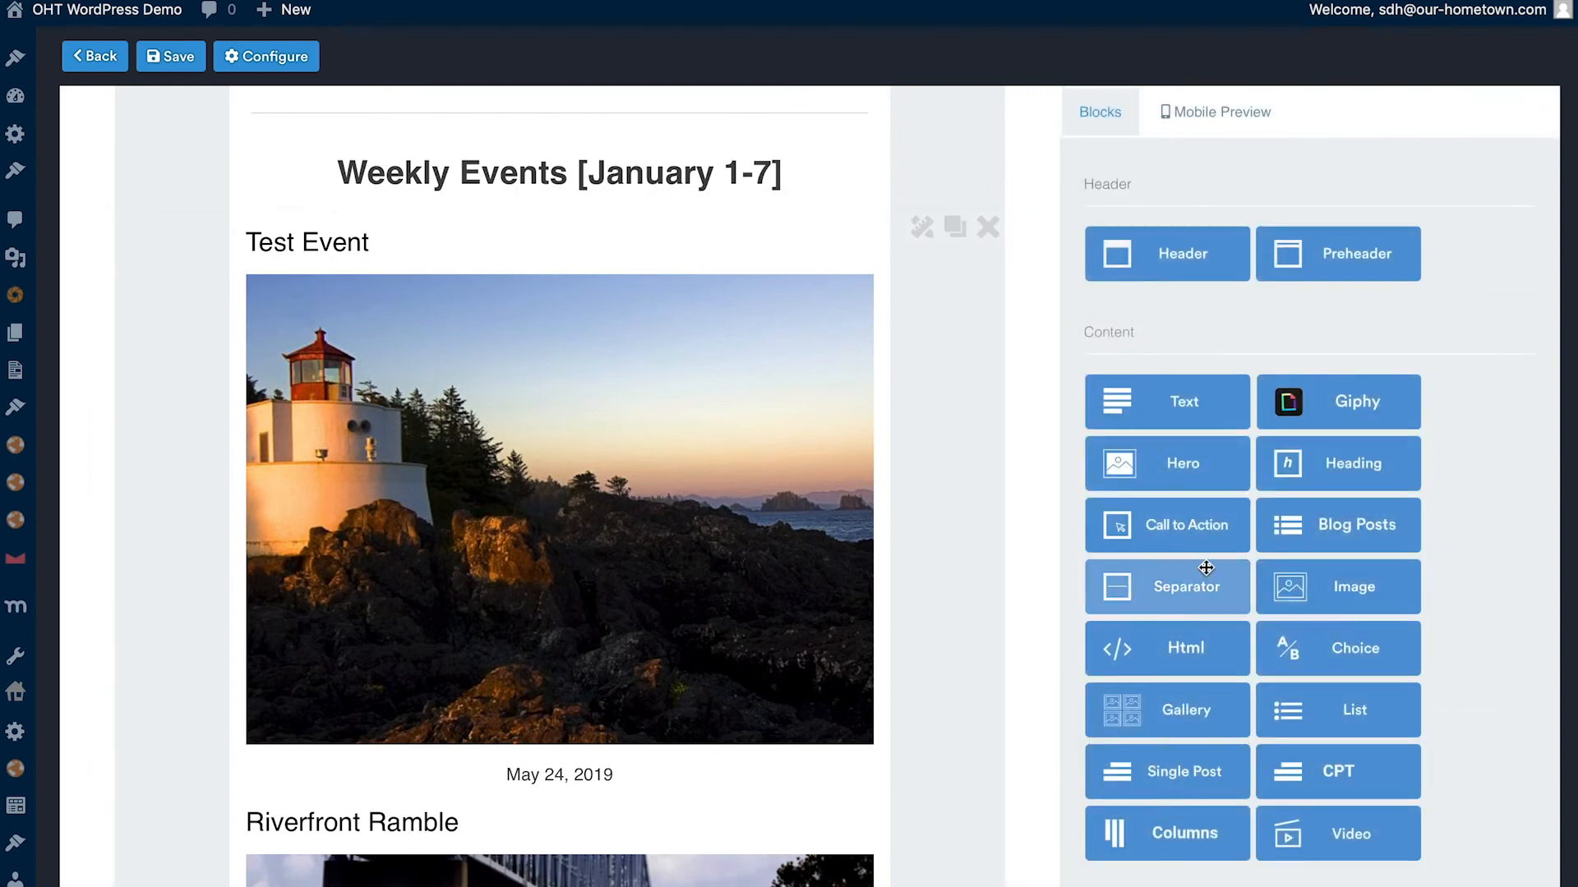
Step: Try adding a CPT block below the "Weekly Events [January 1-7]" heading with Events as its post type, and review its remaining options
left_click_drag(1319, 769, 426, 248)
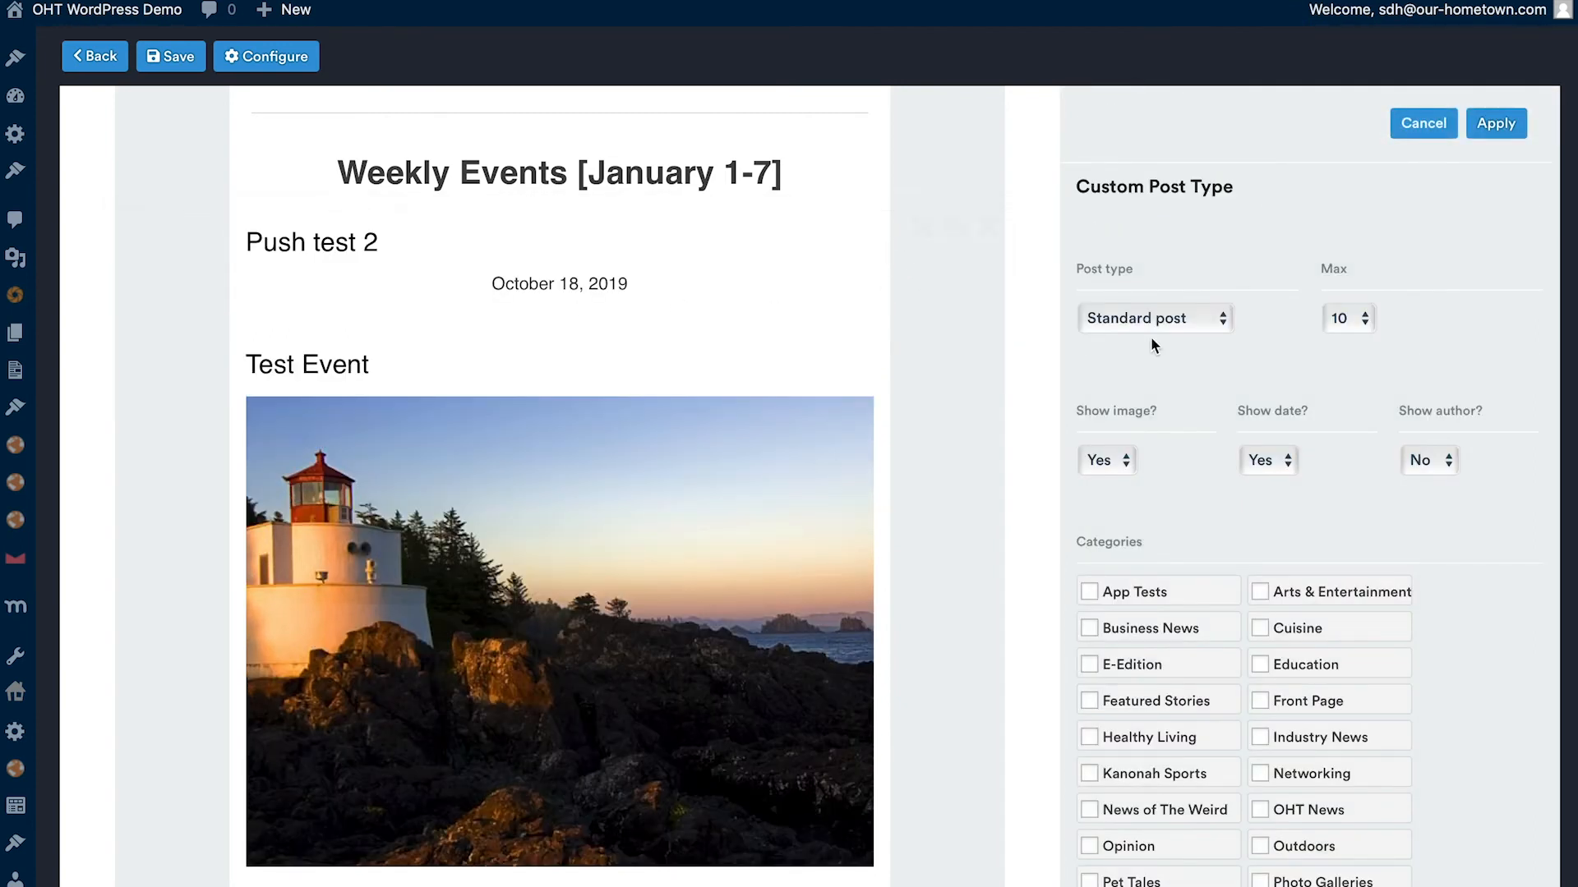
left_click(1166, 322)
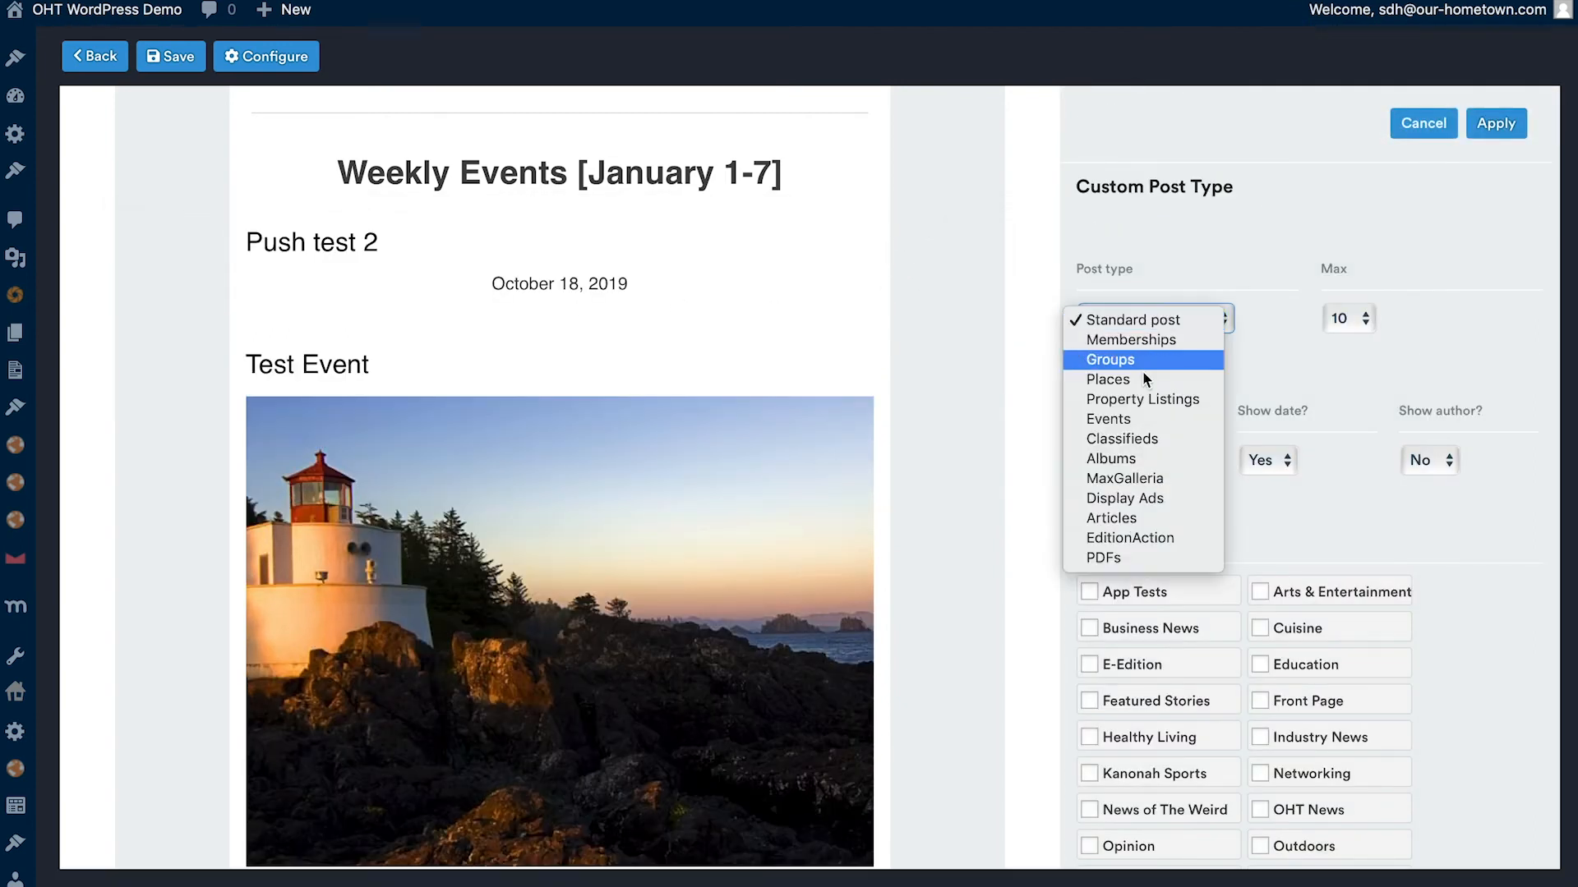
left_click(1144, 416)
left_click(1337, 318)
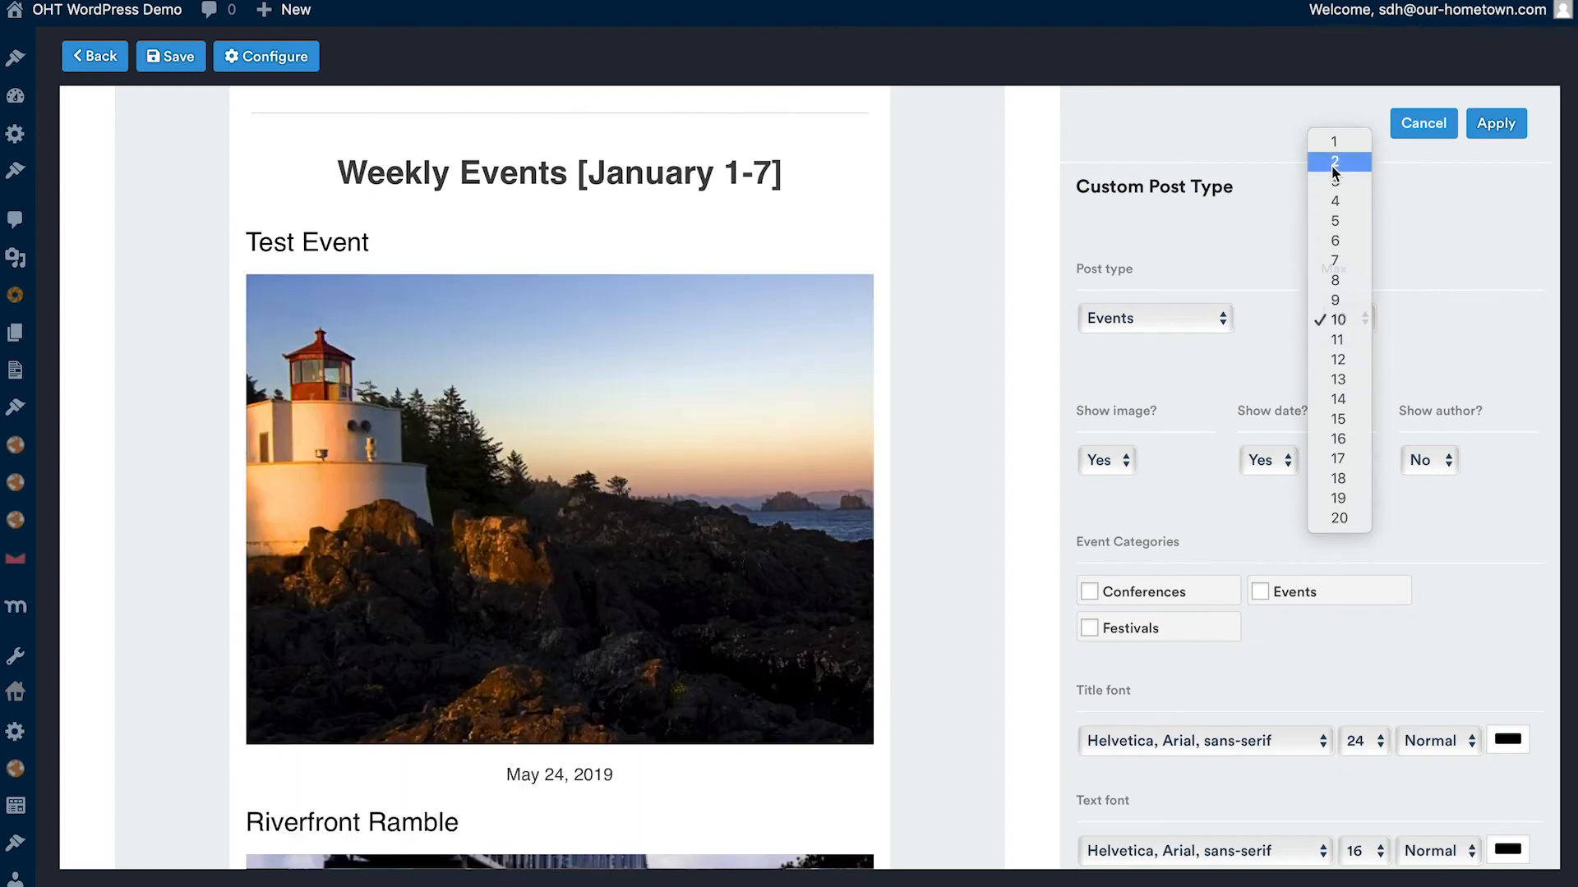
left_click(1027, 487)
scroll(1027, 487, "down", 1)
scroll(1027, 486, "down", 1)
scroll(1243, 553, "down", 3)
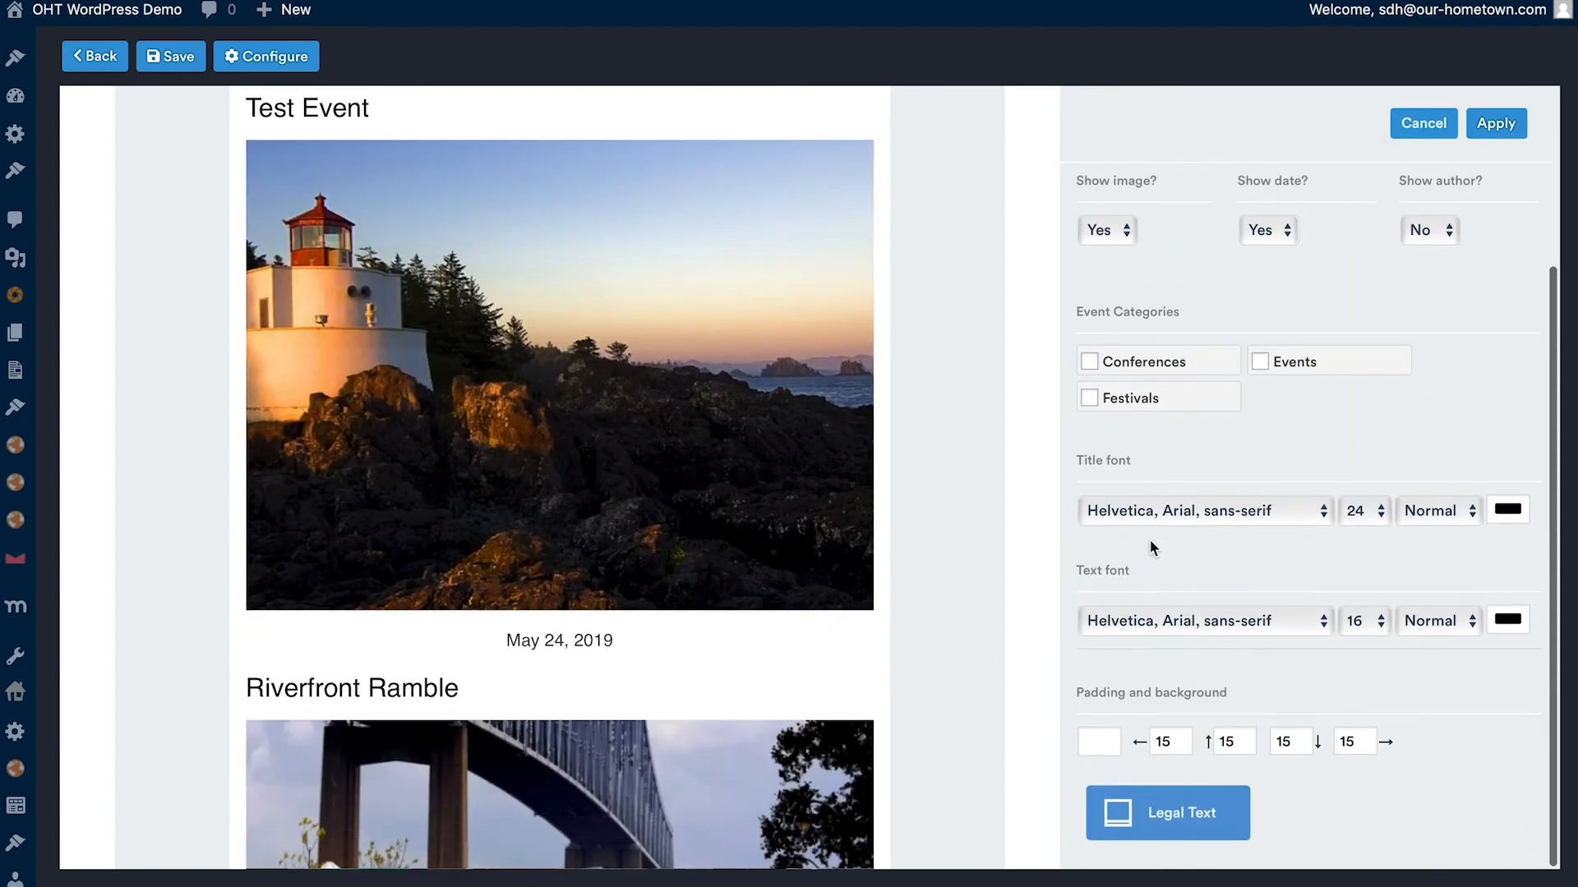
left_click(1494, 125)
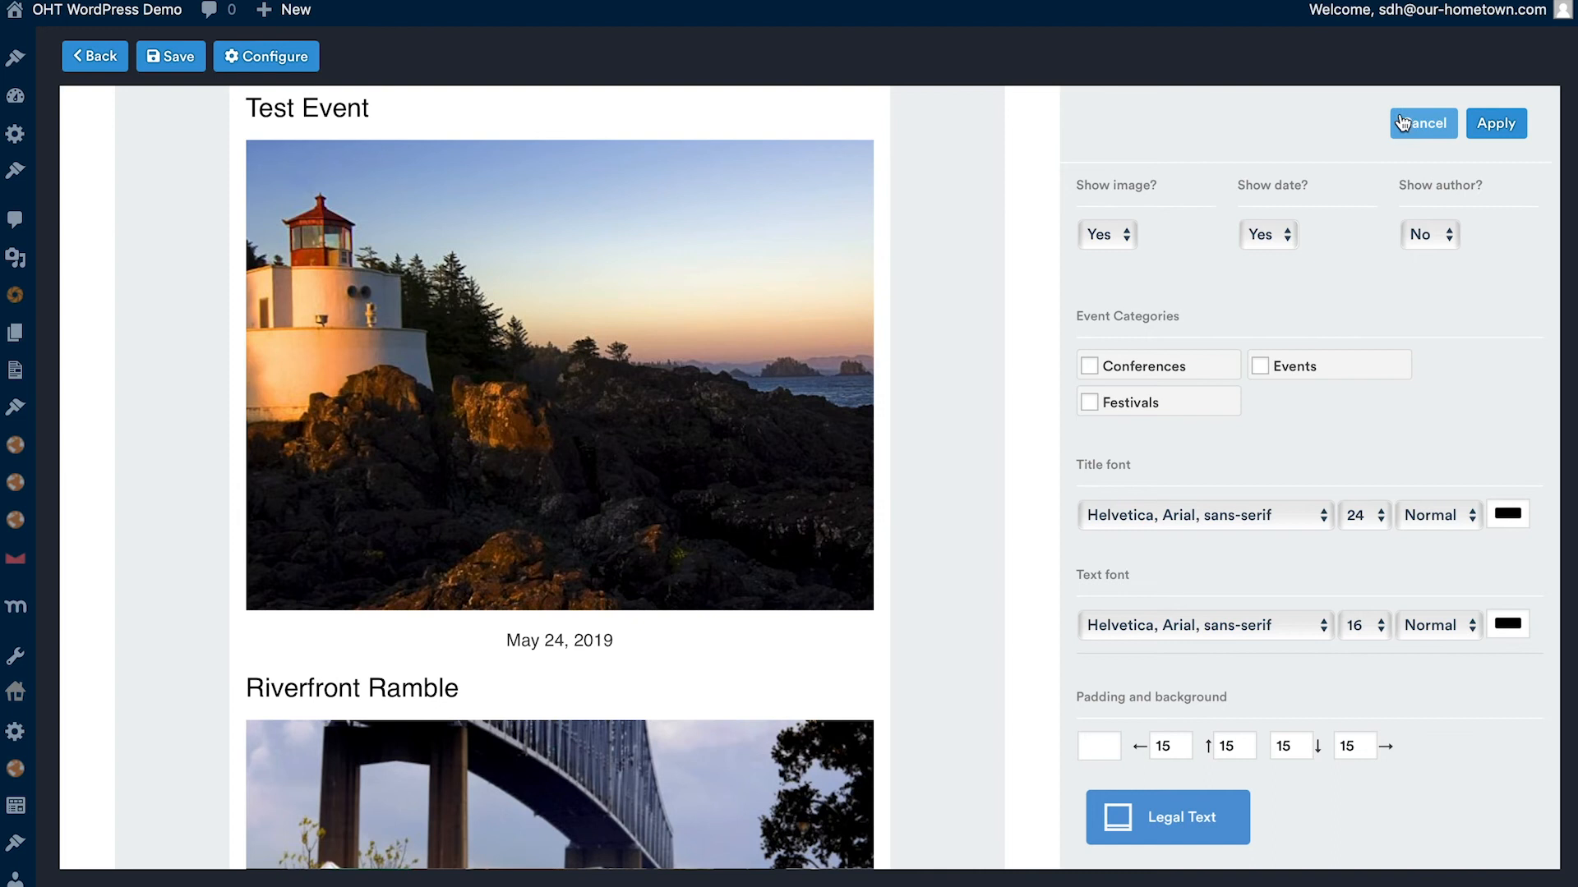
Step: Leave the design without saving and open the configuration of the Sports Fans Weekly Automated Newsletter channel
scroll(581, 413, "down", 6)
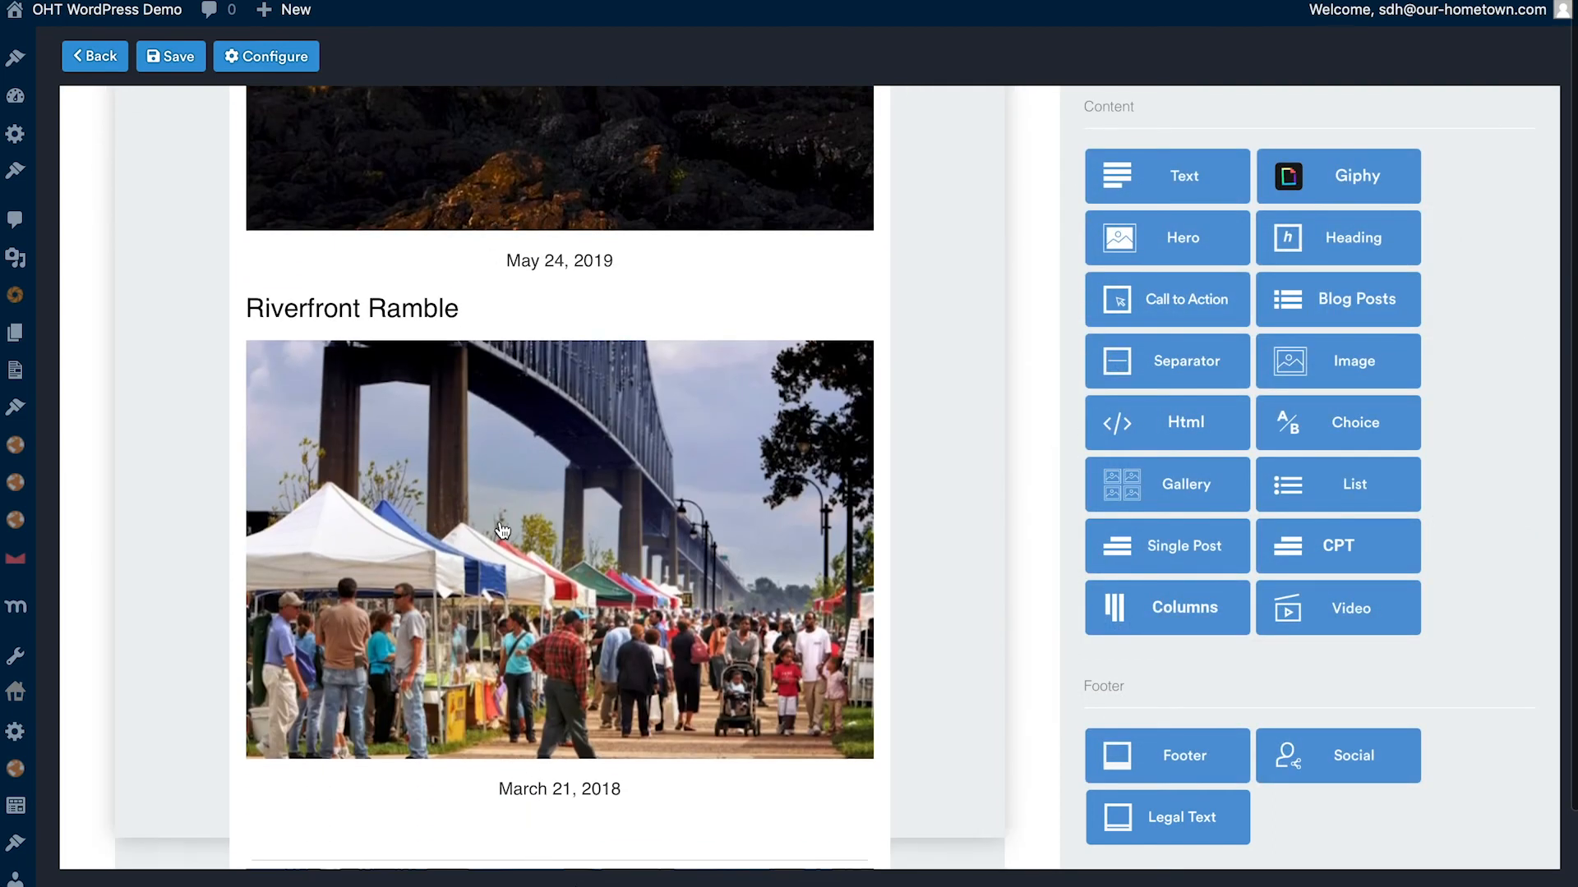
scroll(504, 532, "up", 10)
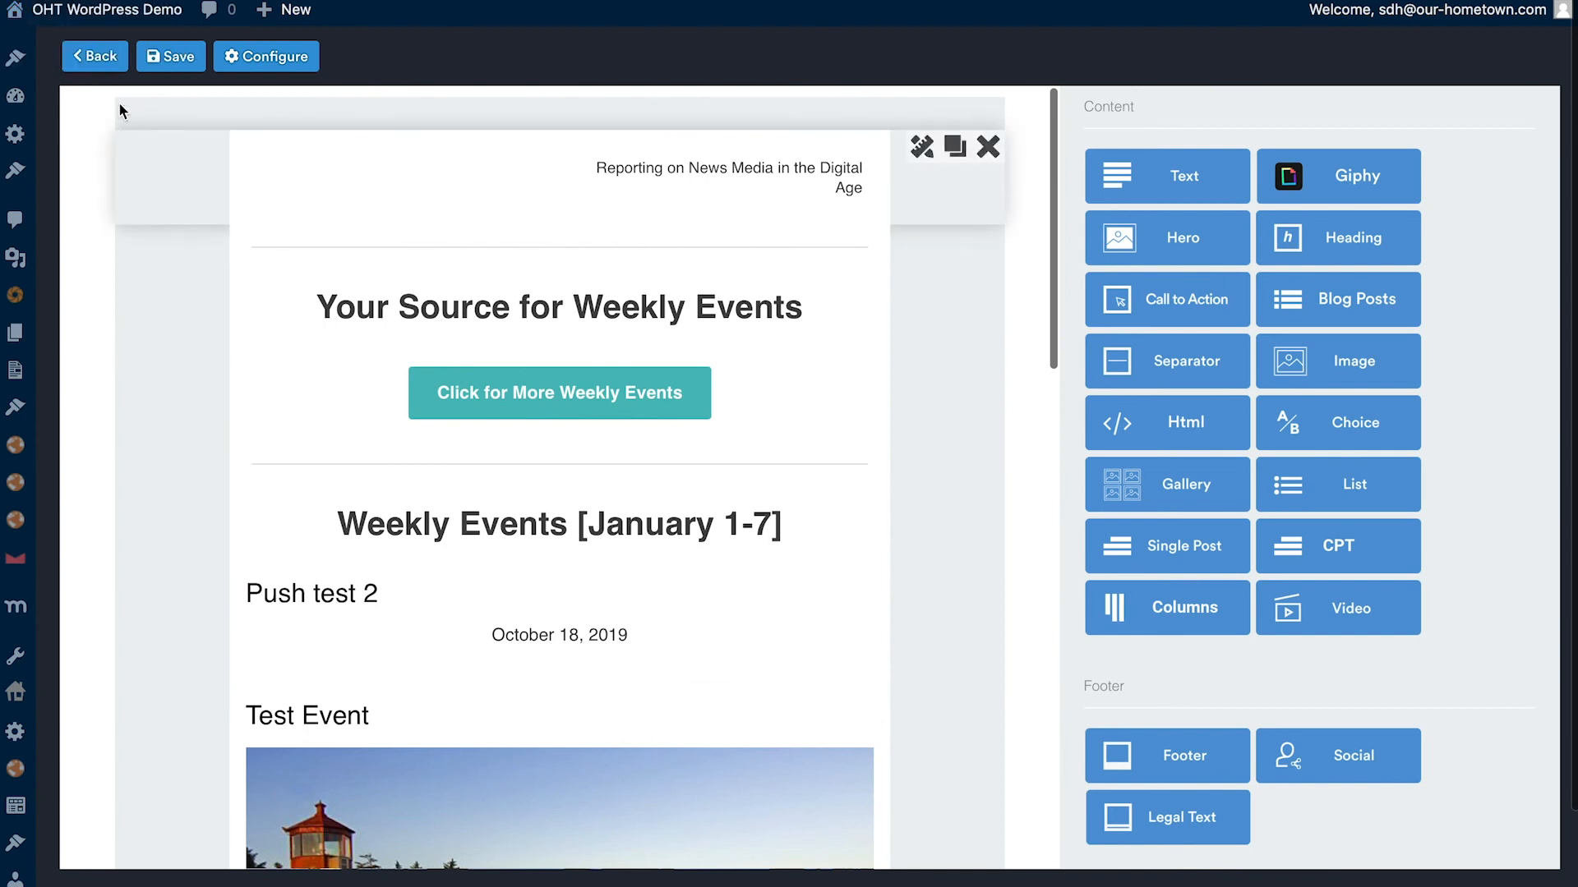
left_click(97, 56)
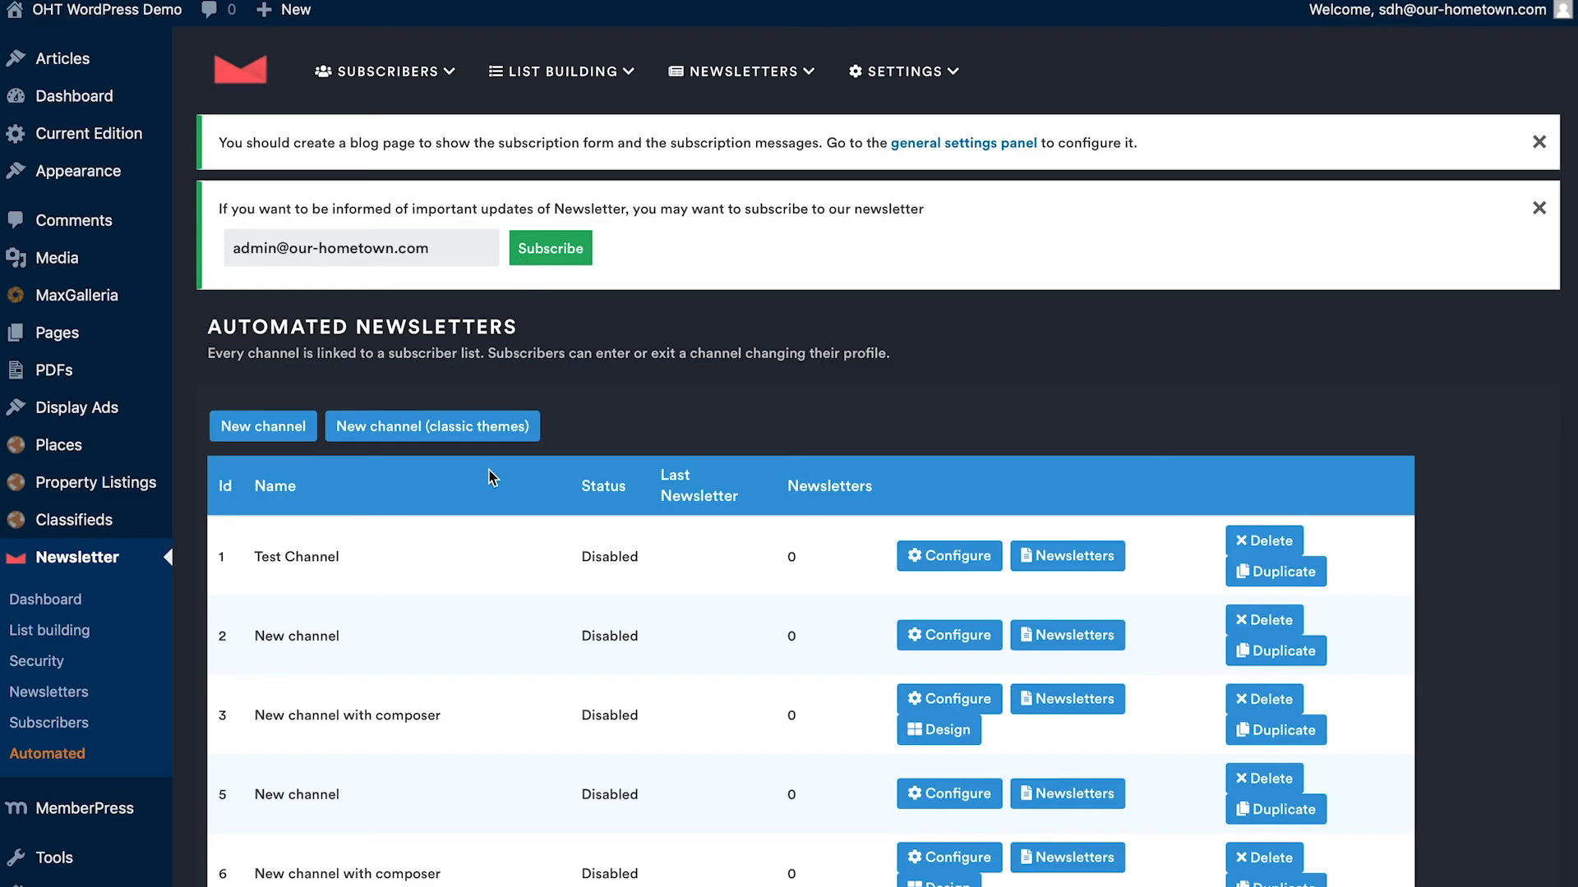
scroll(493, 477, "down", 4)
left_click_drag(249, 801, 489, 802)
left_click(490, 809)
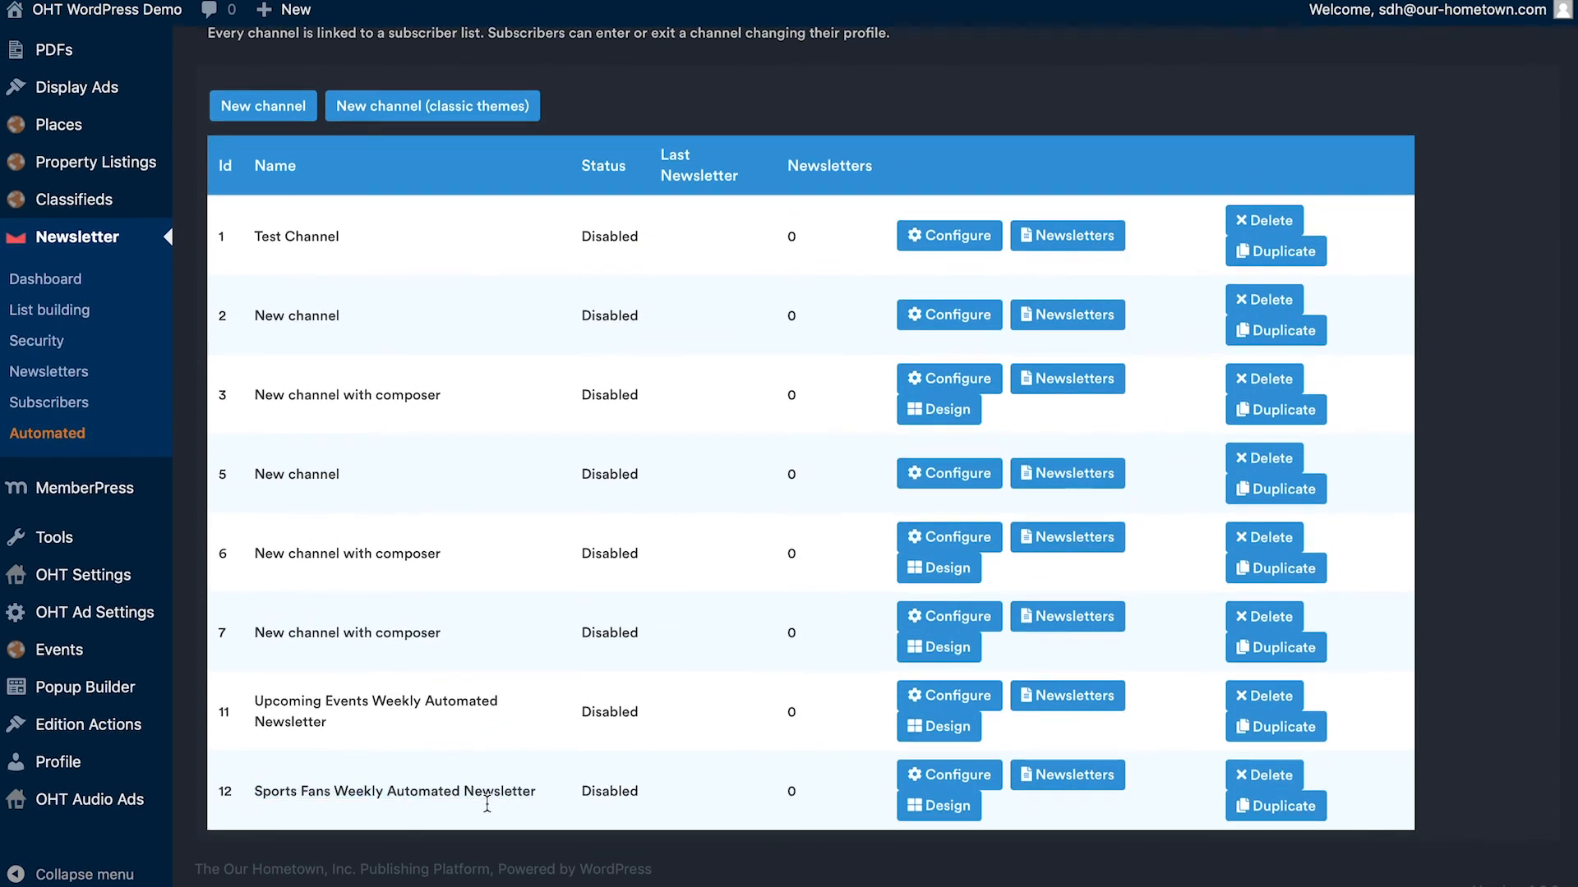
left_click(950, 776)
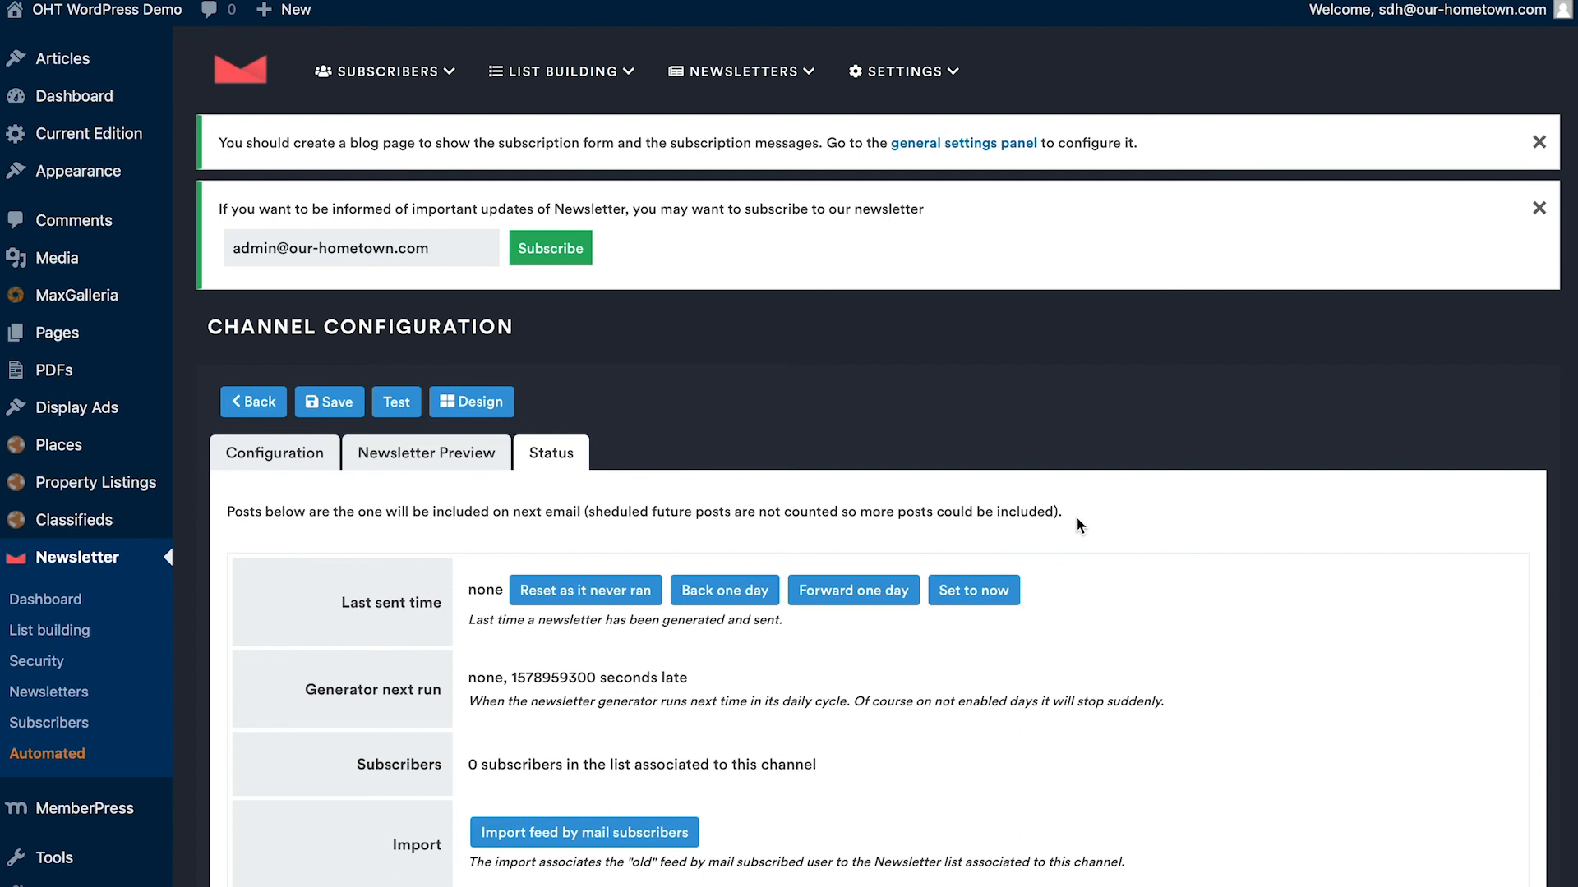
scroll(660, 418, "down", 1)
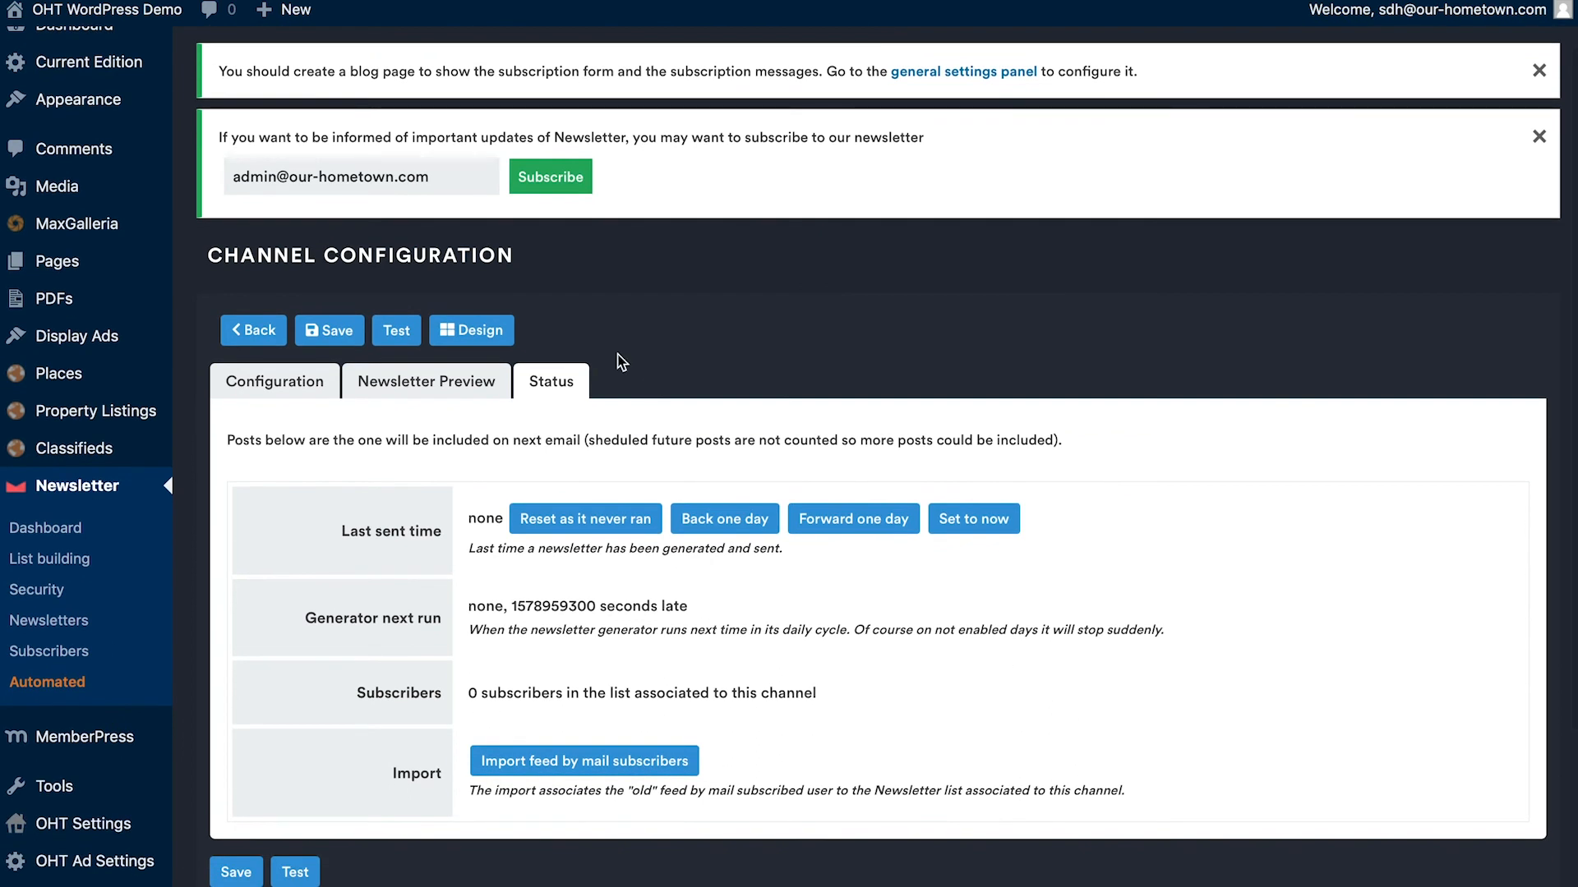
left_click(273, 396)
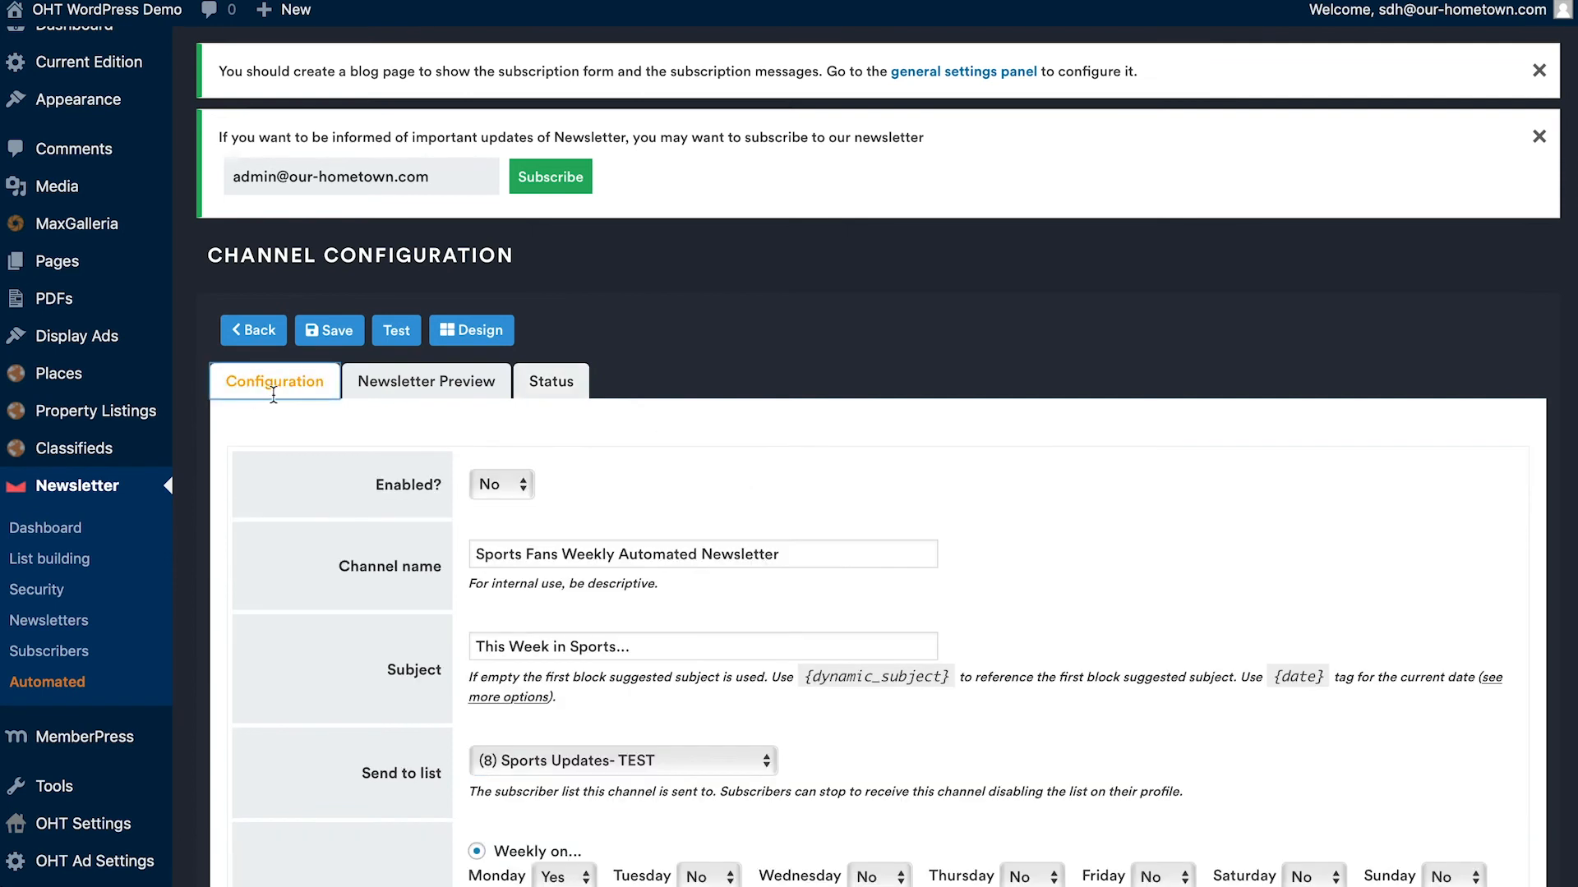
Step: Enable the Sports Fans Weekly Automated Newsletter channel
scroll(394, 581, "down", 4)
left_click(486, 187)
left_click(489, 188)
left_click(492, 191)
left_click(490, 205)
Step: Check the channel's name, its "This Week in Sports..." subject and the Sports Updates- TEST list it is sent to
left_click(562, 253)
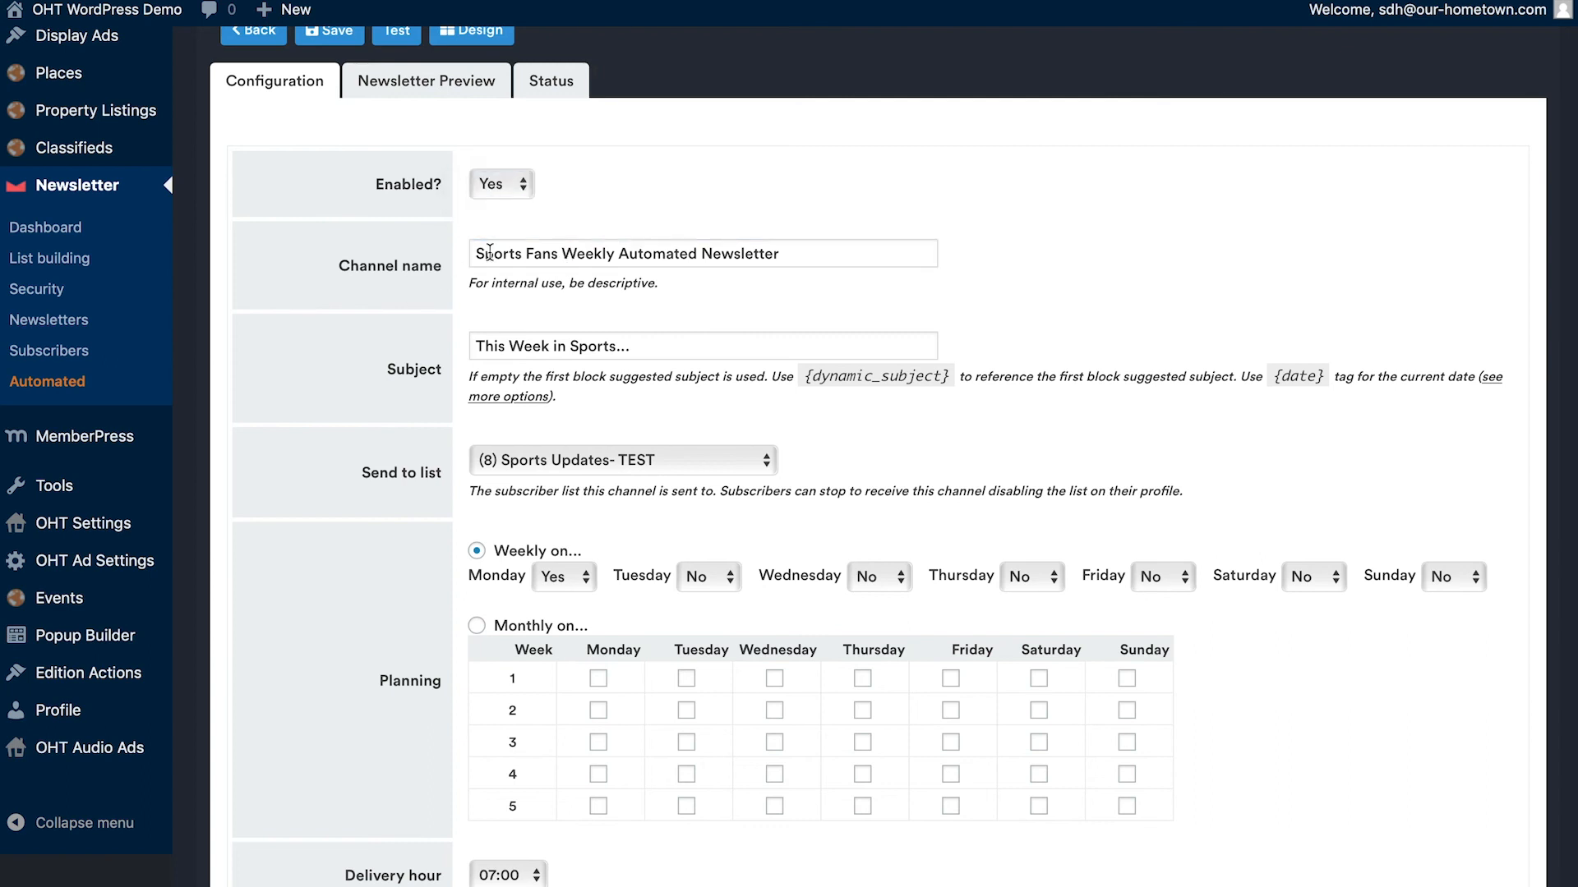
left_click_drag(565, 251, 864, 247)
left_click(864, 246)
scroll(421, 321, "down", 1)
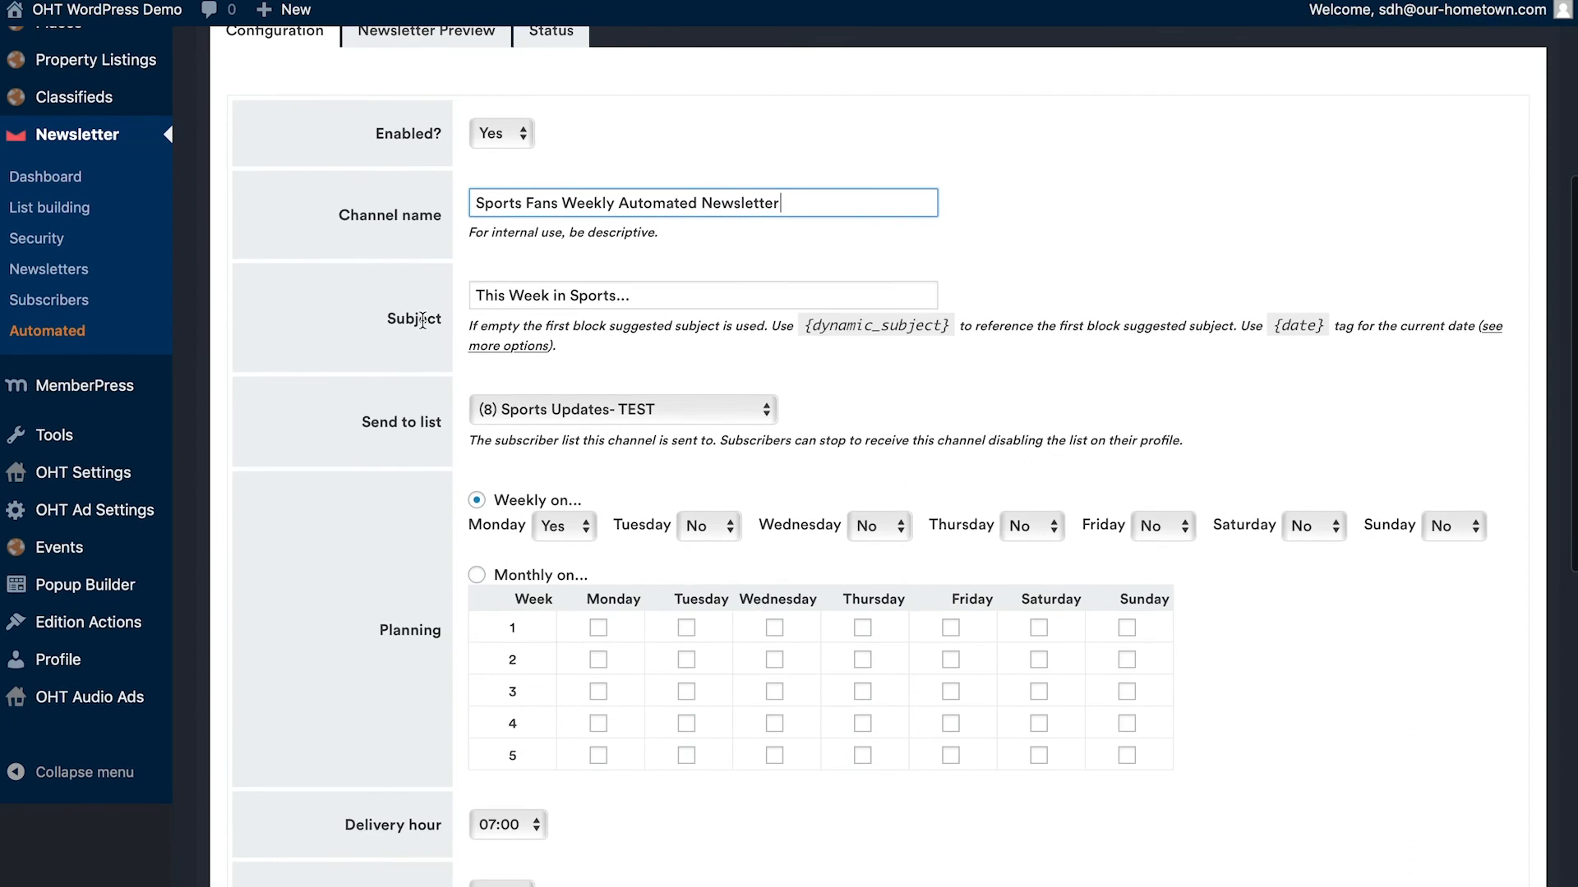
left_click(632, 421)
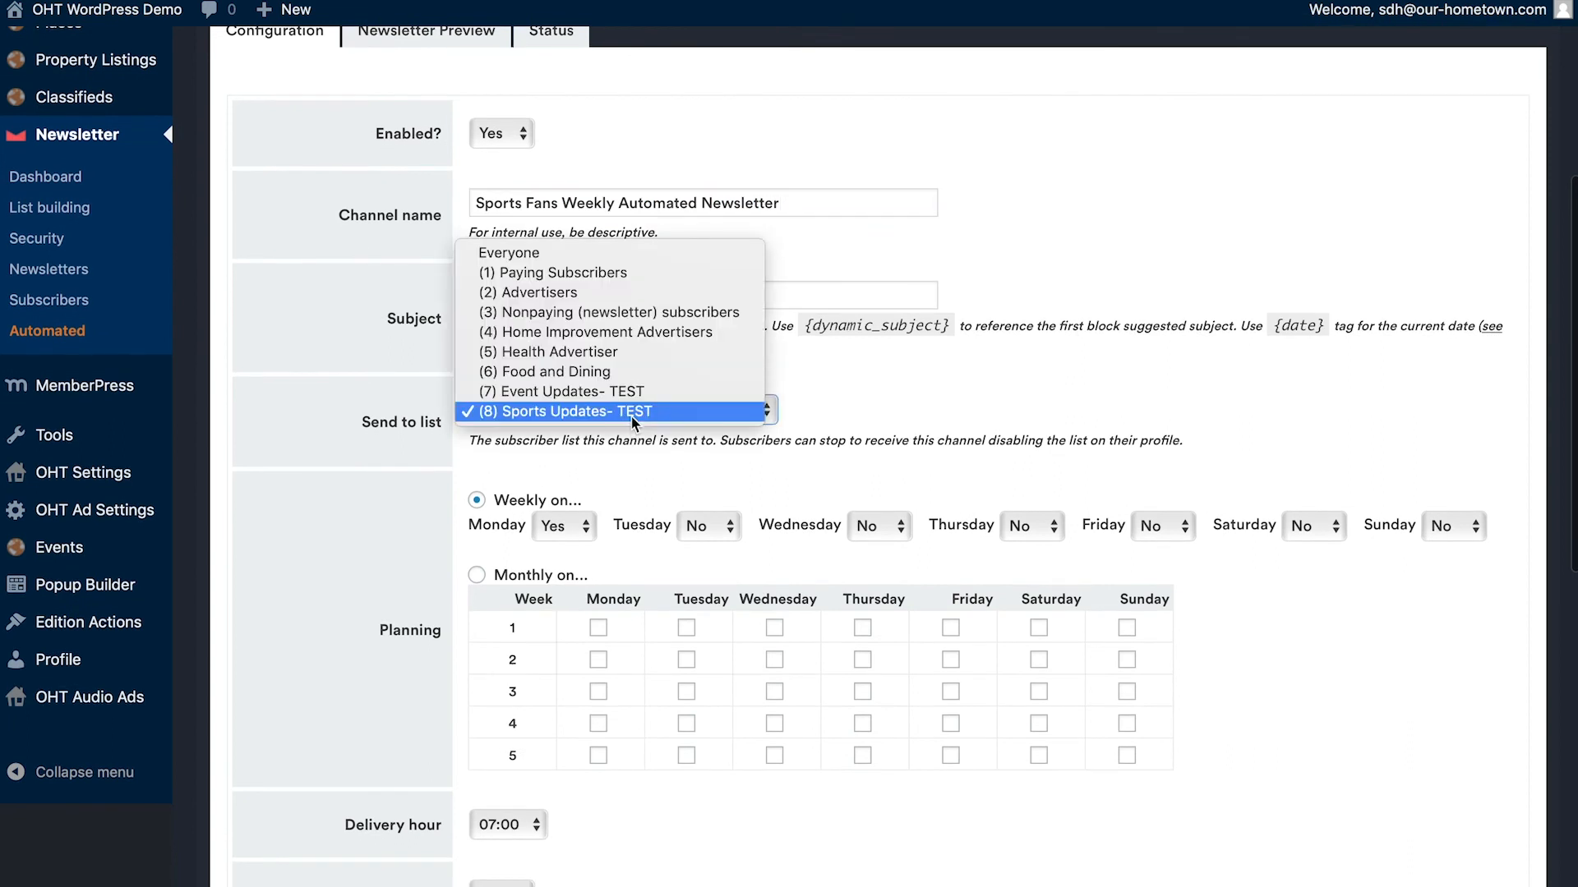
left_click(507, 413)
left_click(638, 296)
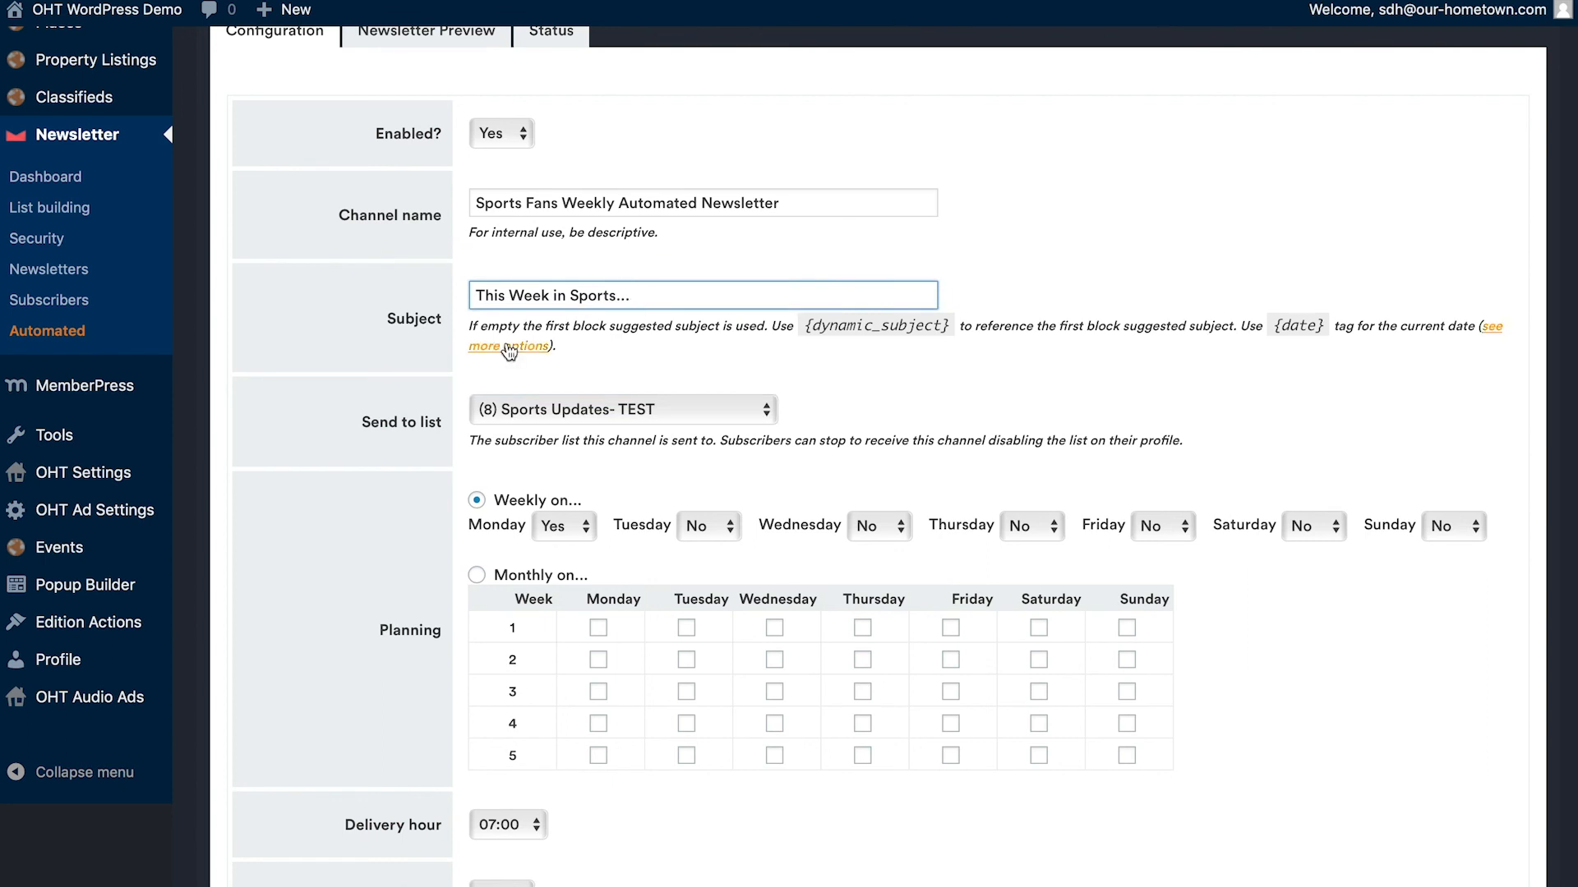
Step: Check the channel's weekly planning and its delivery hour
scroll(322, 401, "down", 1)
scroll(323, 401, "down", 3)
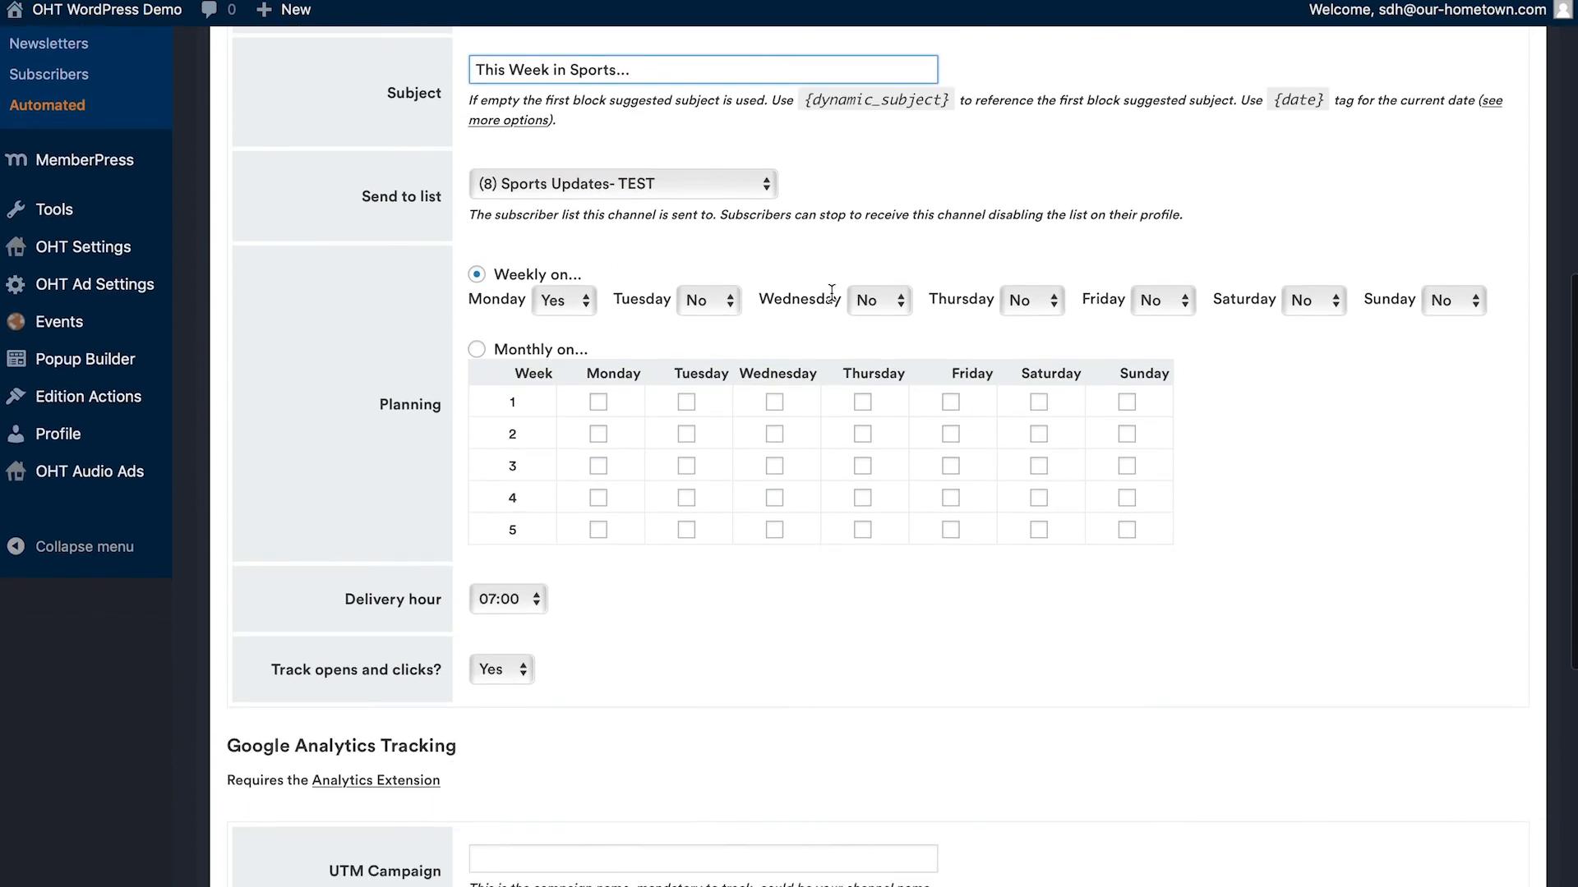
left_click(510, 599)
left_click(513, 604)
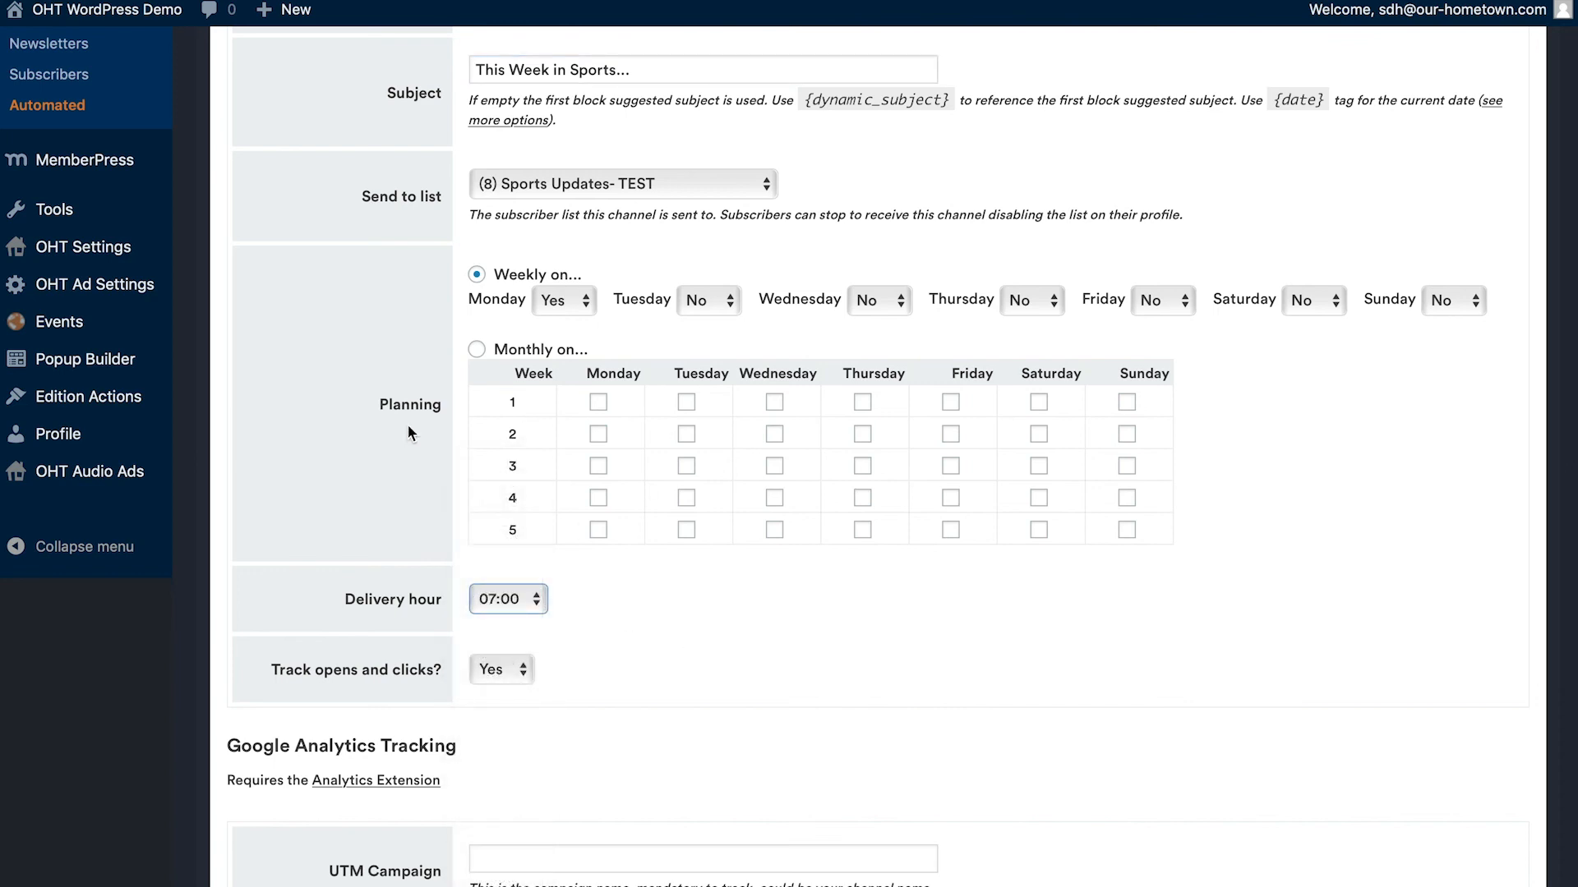
Step: Mark monthly delivery on Monday in weeks 1, 3 and 5 and Wednesday in weeks 2 and 4, and set the planning back to weekly
left_click(477, 350)
left_click(597, 403)
left_click(599, 466)
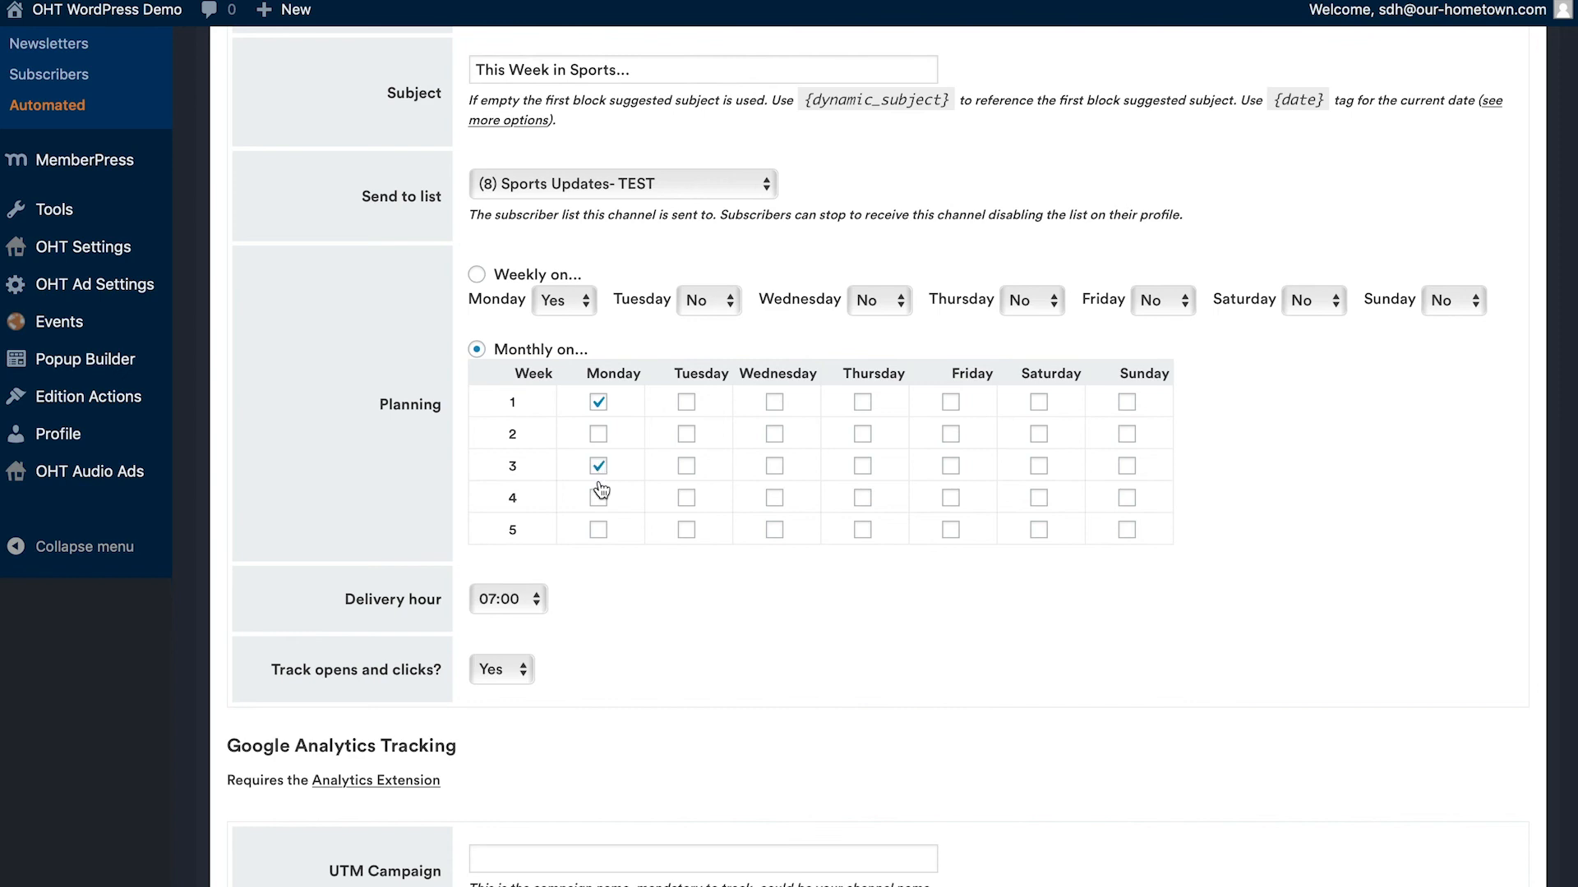
left_click(598, 530)
left_click(774, 433)
left_click(774, 497)
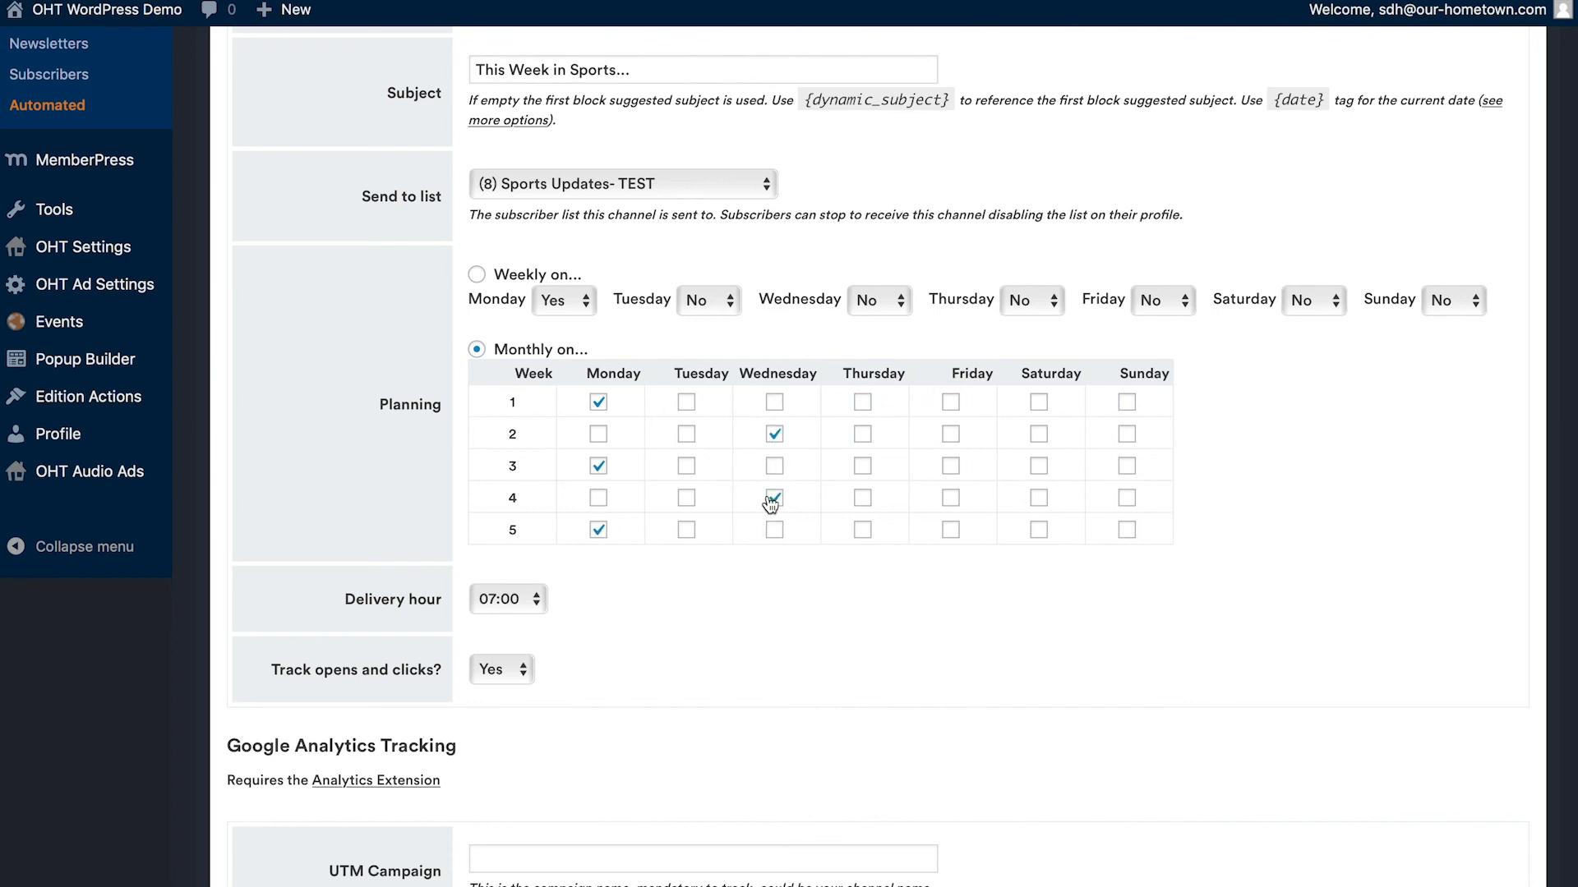
left_click(476, 277)
Step: Check the available subscriber lists, the open and click tracking option and the Google Analytics tracking fields
left_click(561, 179)
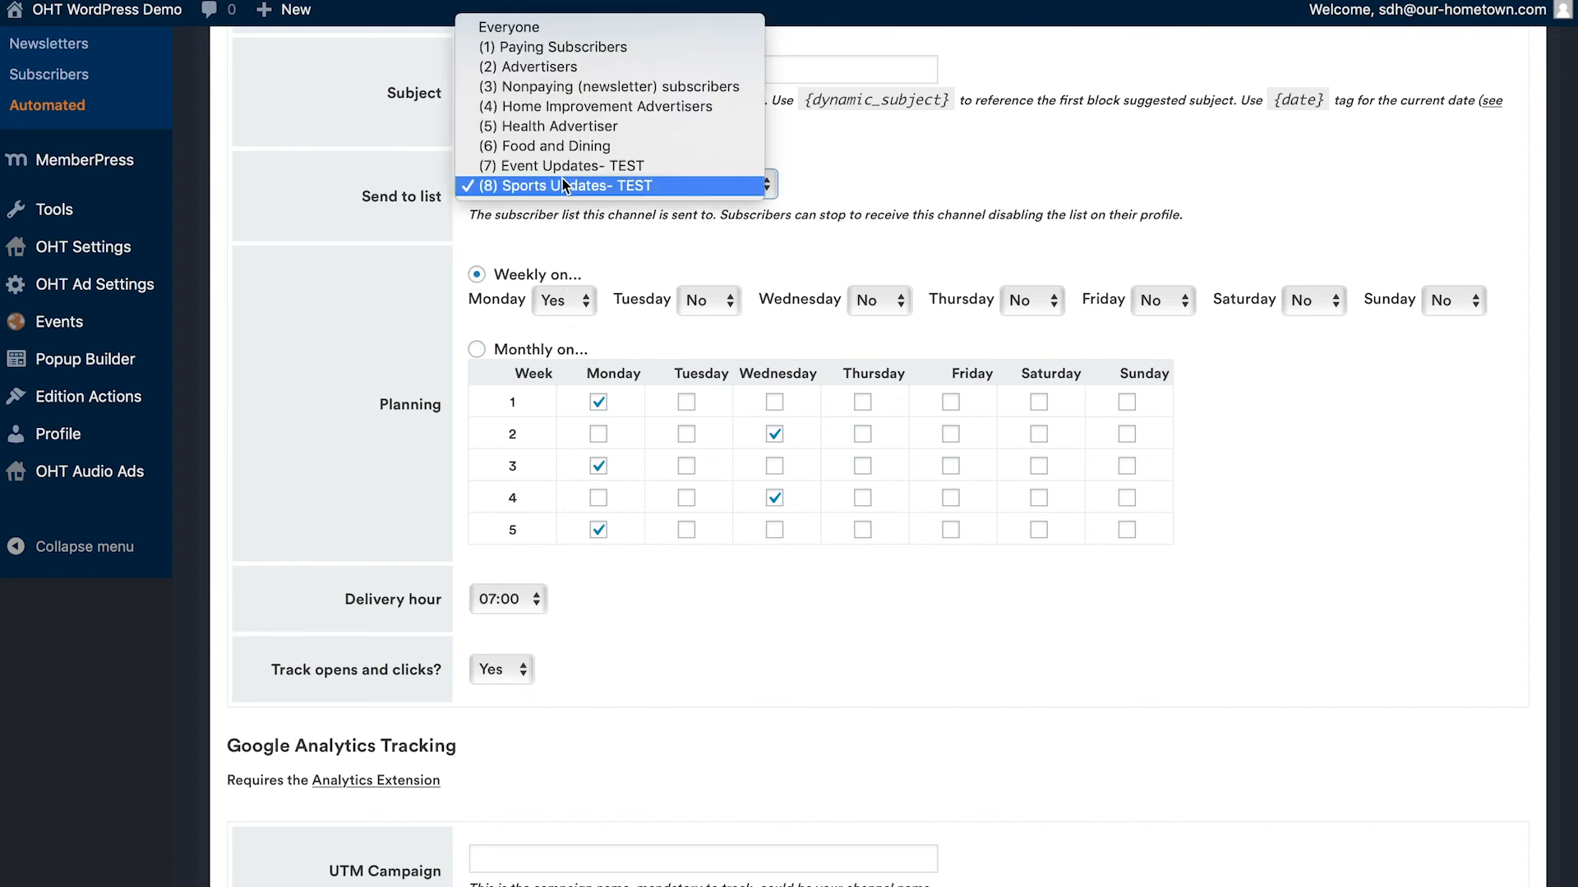
left_click(547, 208)
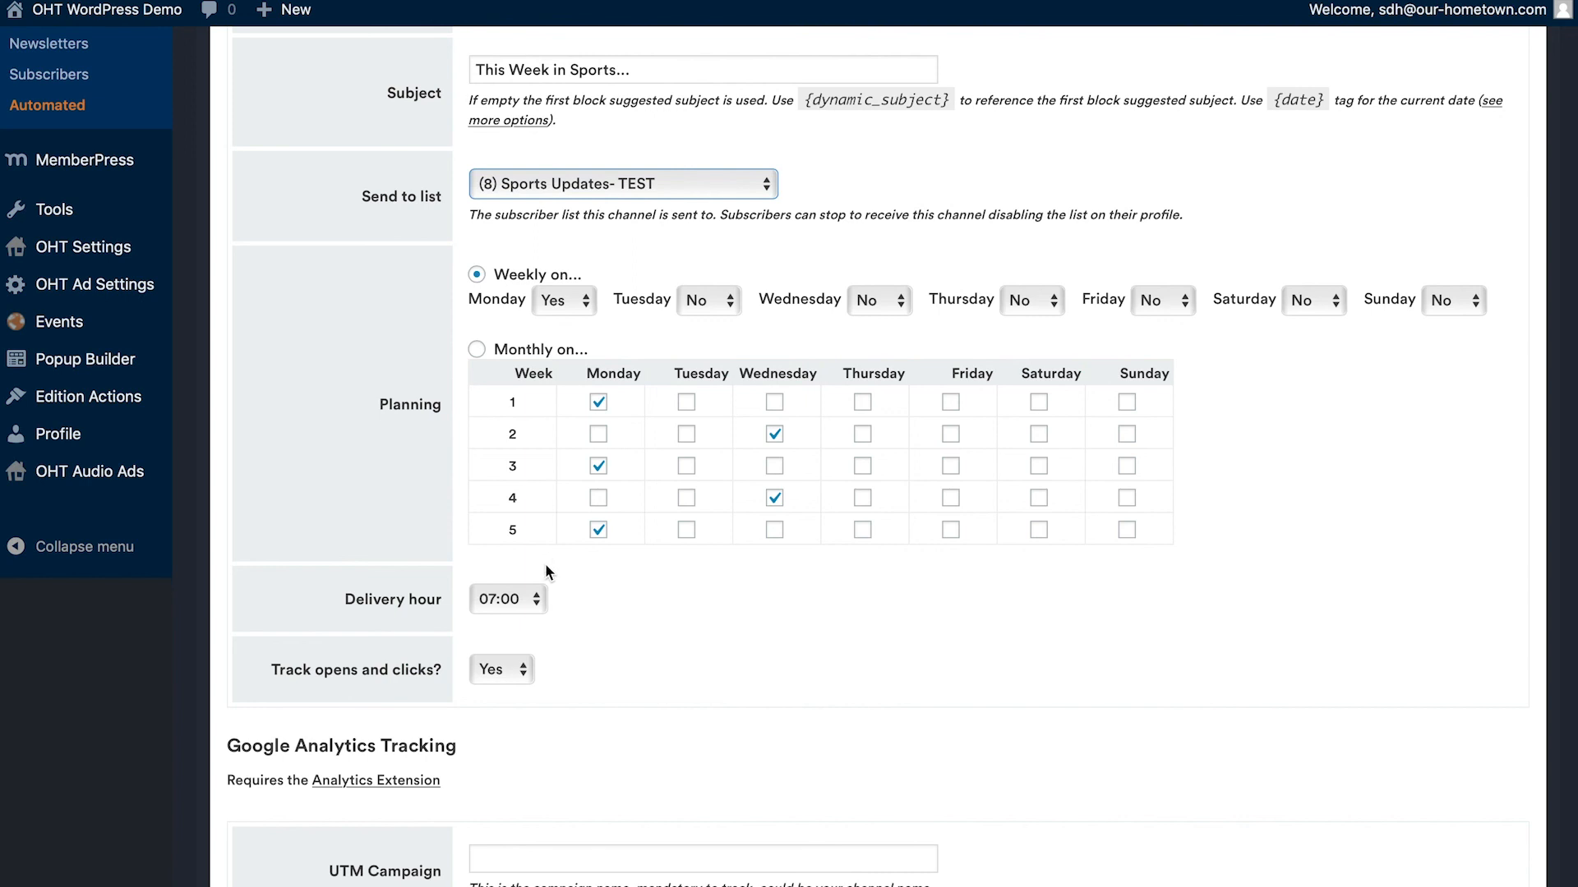
scroll(737, 675, "down", 4)
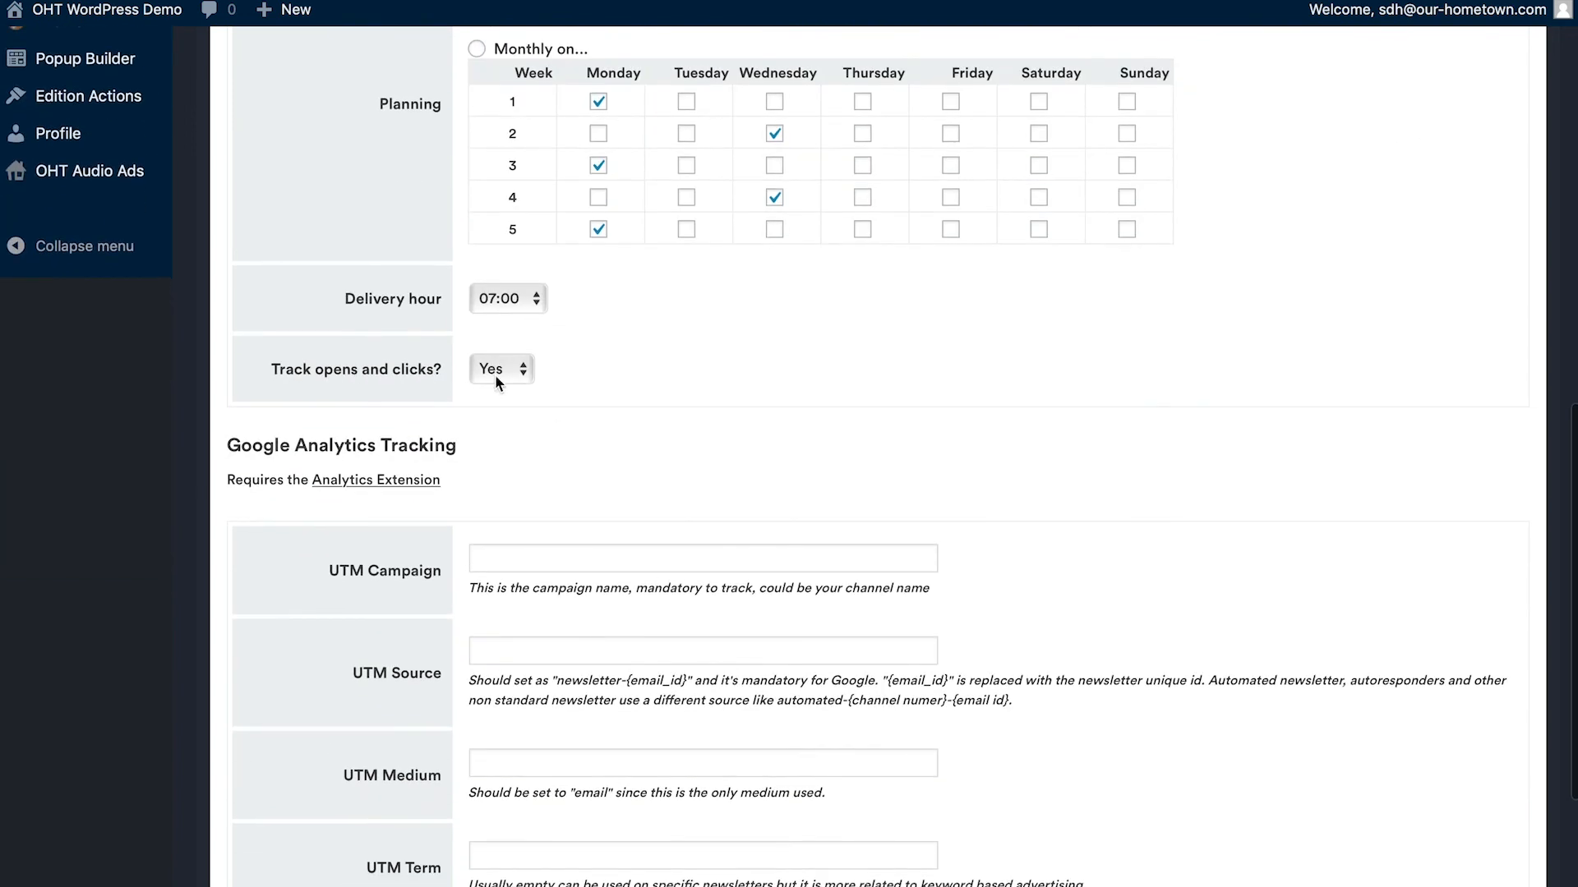
scroll(500, 411, "down", 3)
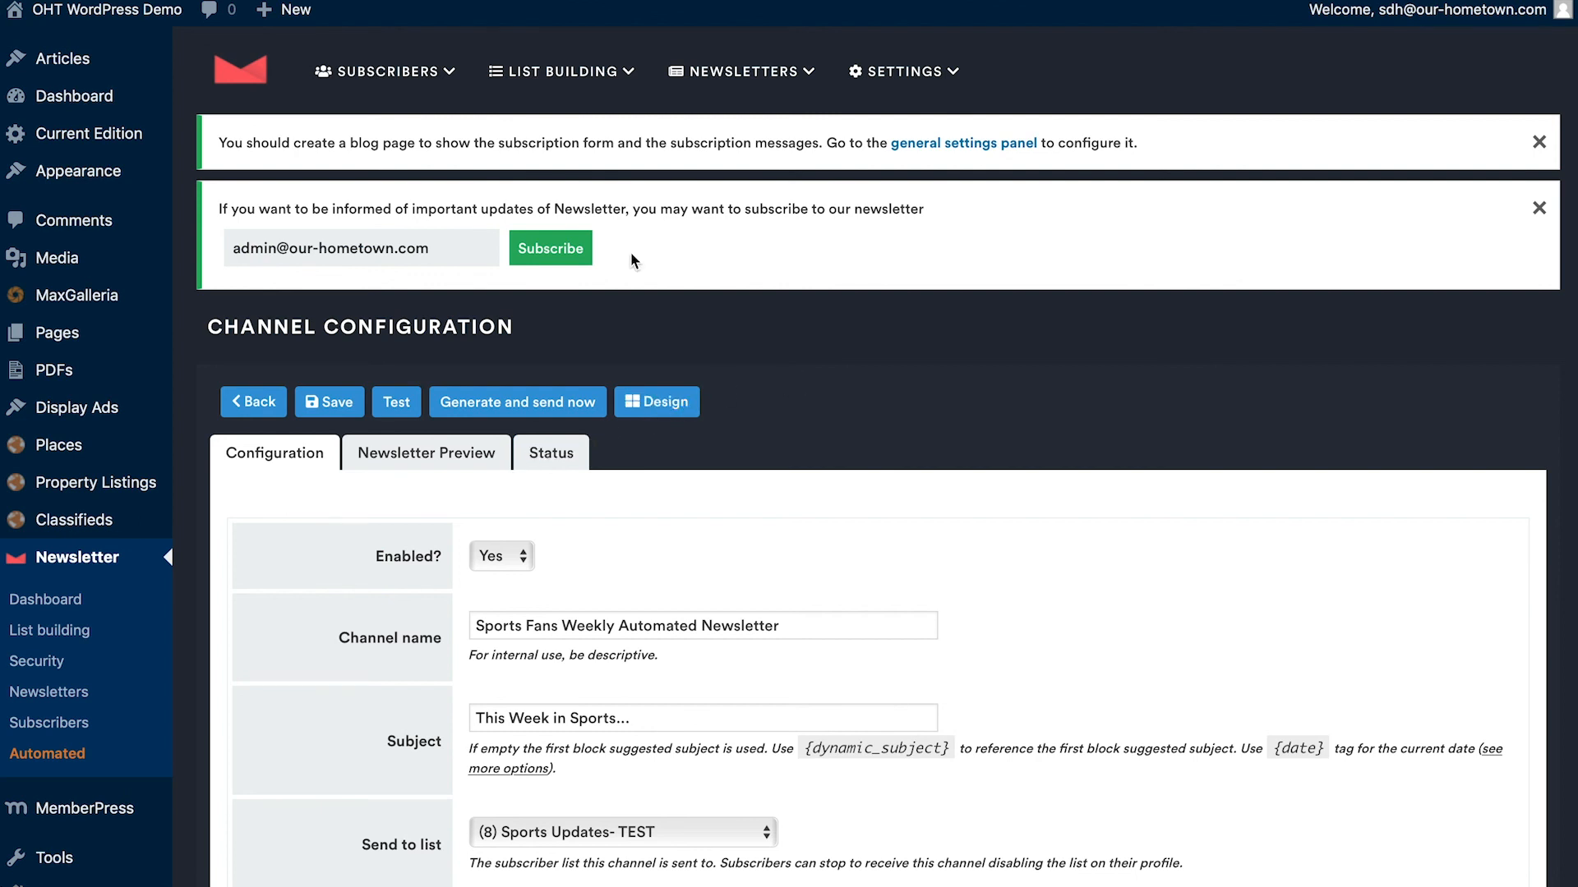
Step: Review the channel's planning, delivery hour and tracking settings, and bring up the newsletter section's page choices
scroll(430, 623, "down", 8)
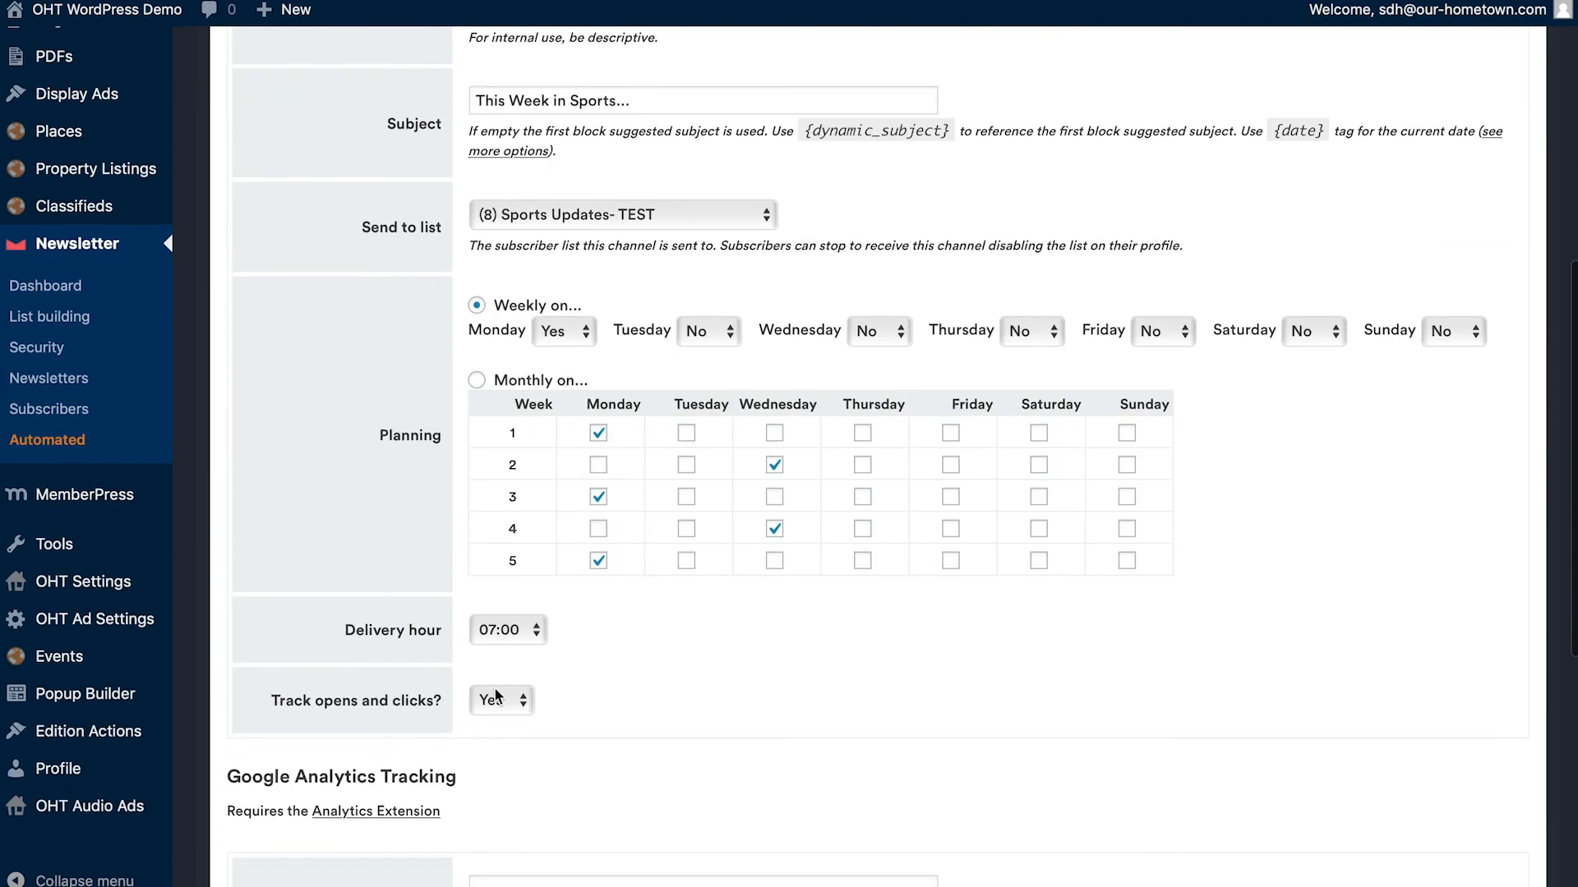
scroll(622, 645, "up", 1)
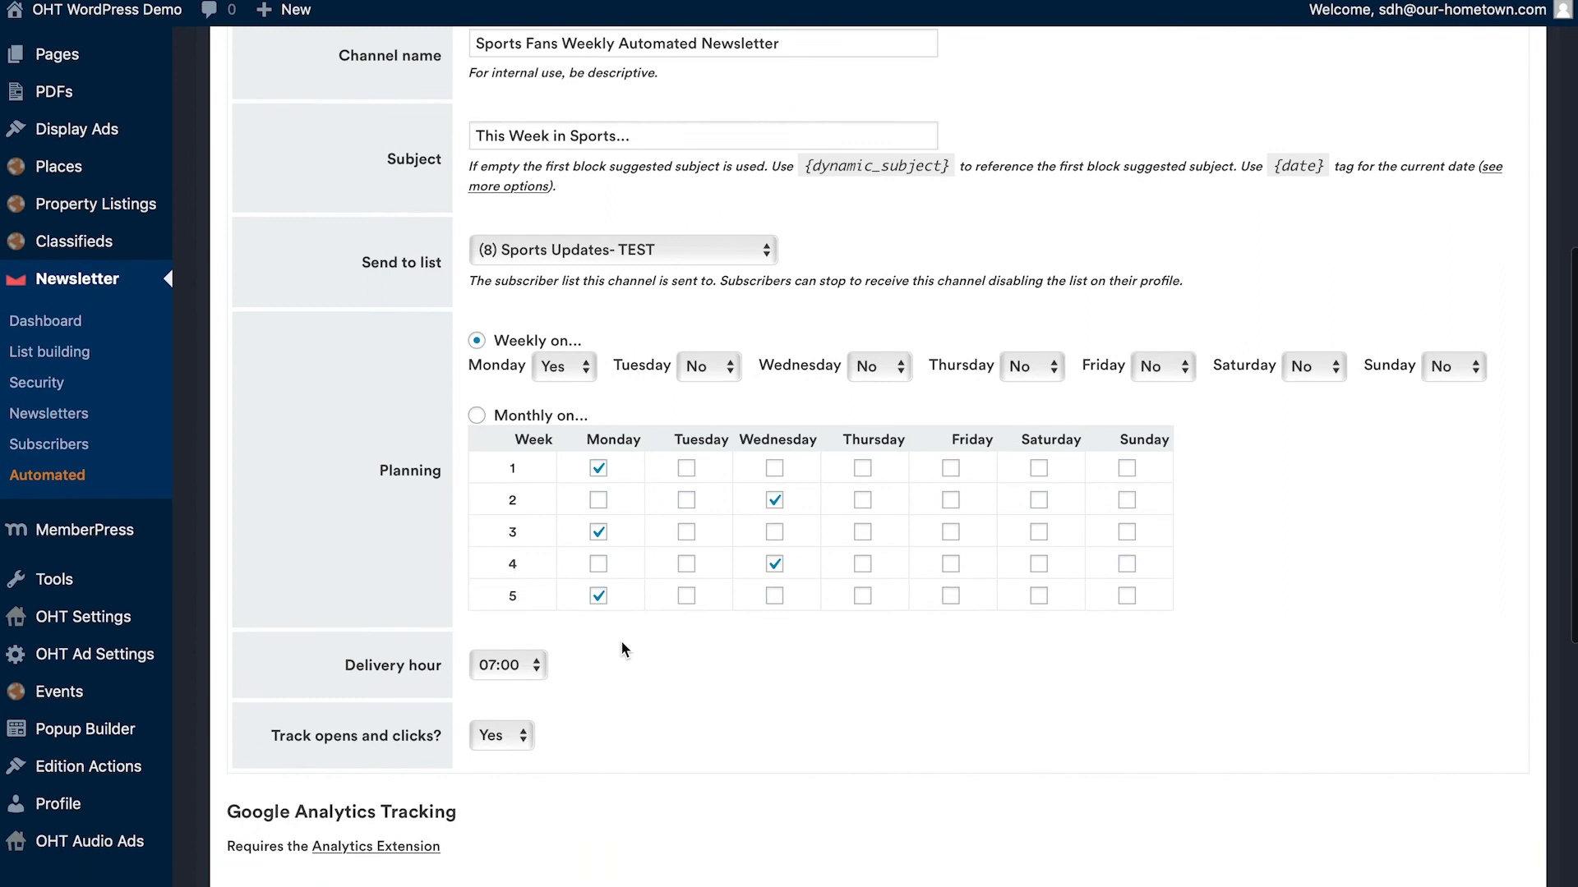
scroll(622, 650, "up", 8)
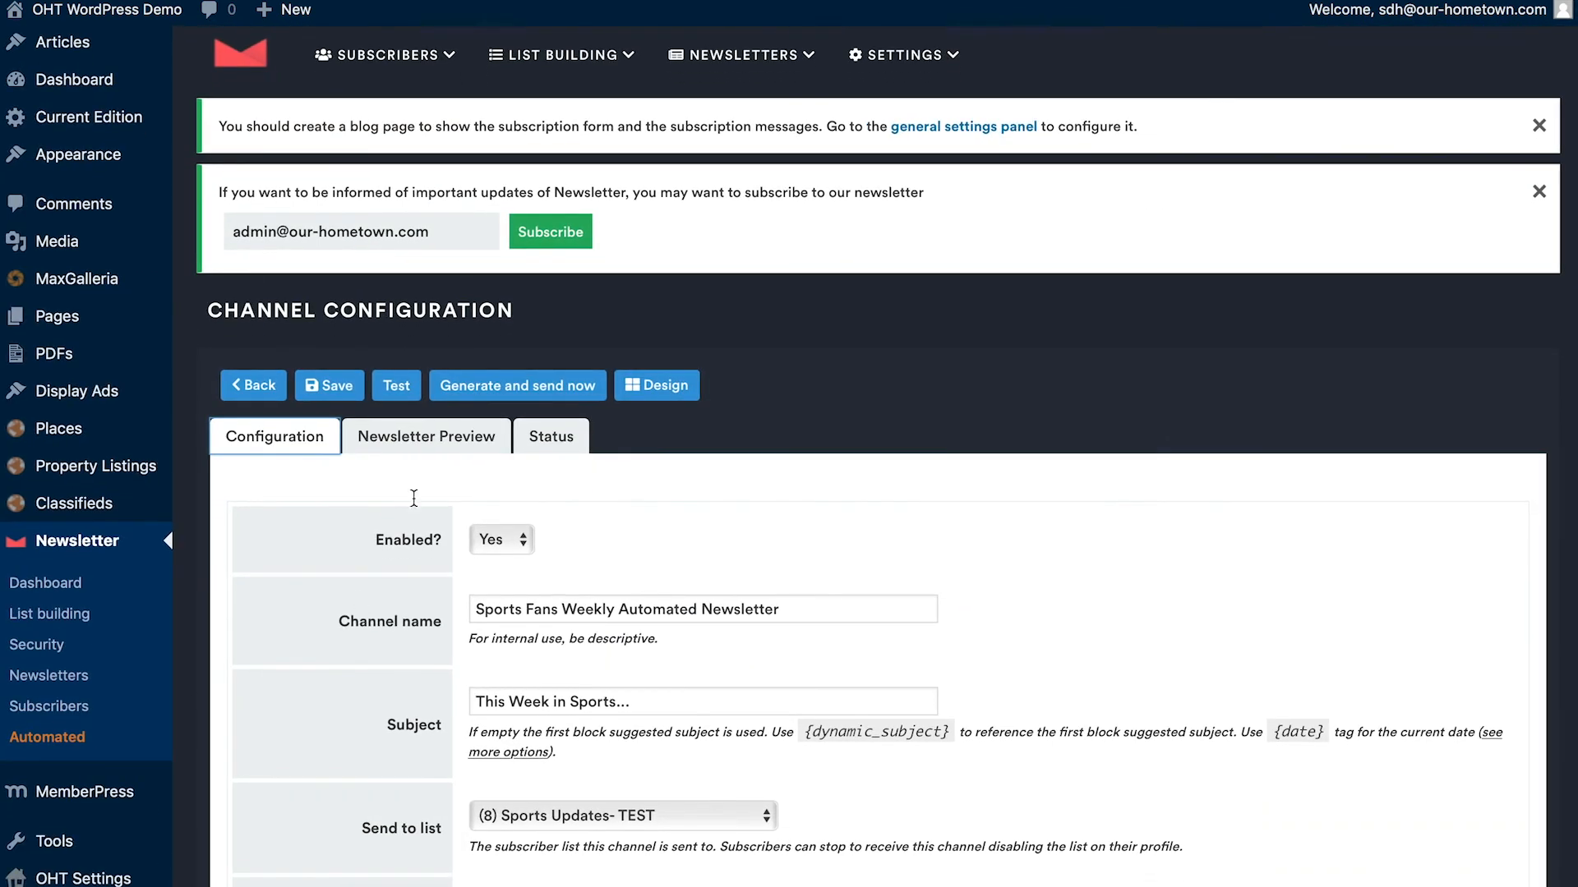
mouse_move(752, 66)
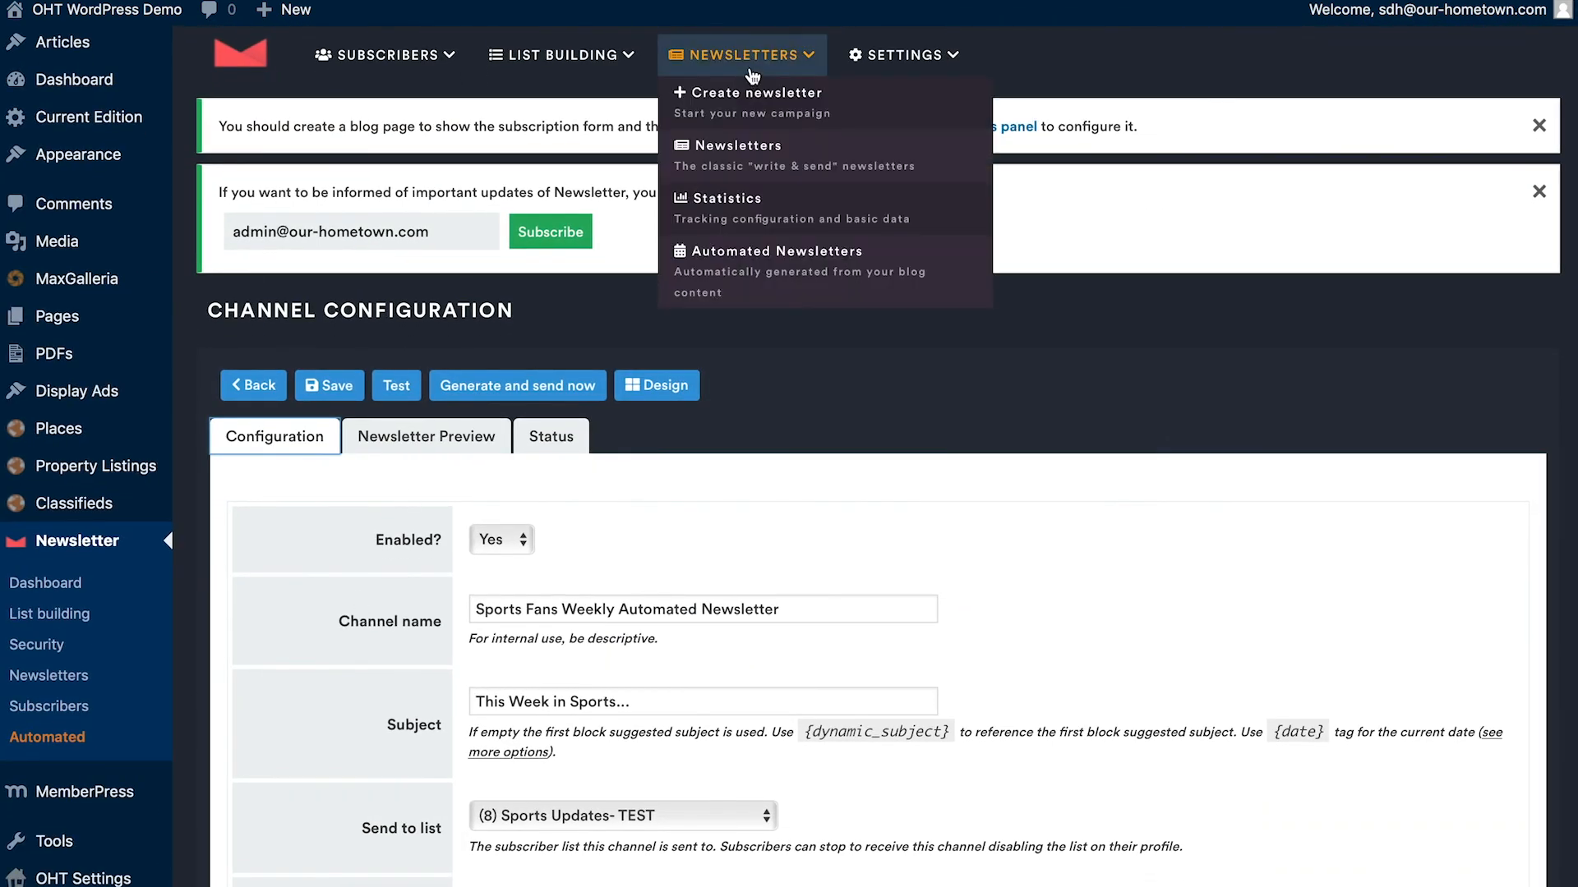